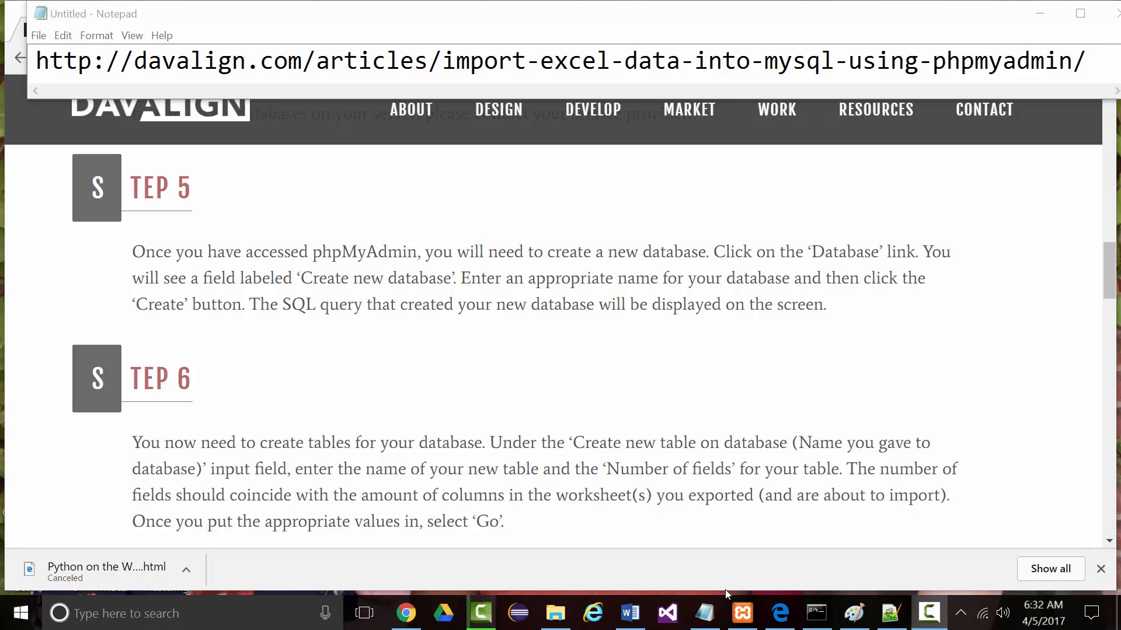
Step: Switch past the article and the XAMPP Control Panel to phpMyAdmin in Microsoft Edge, and collapse the acme database group
click(1042, 15)
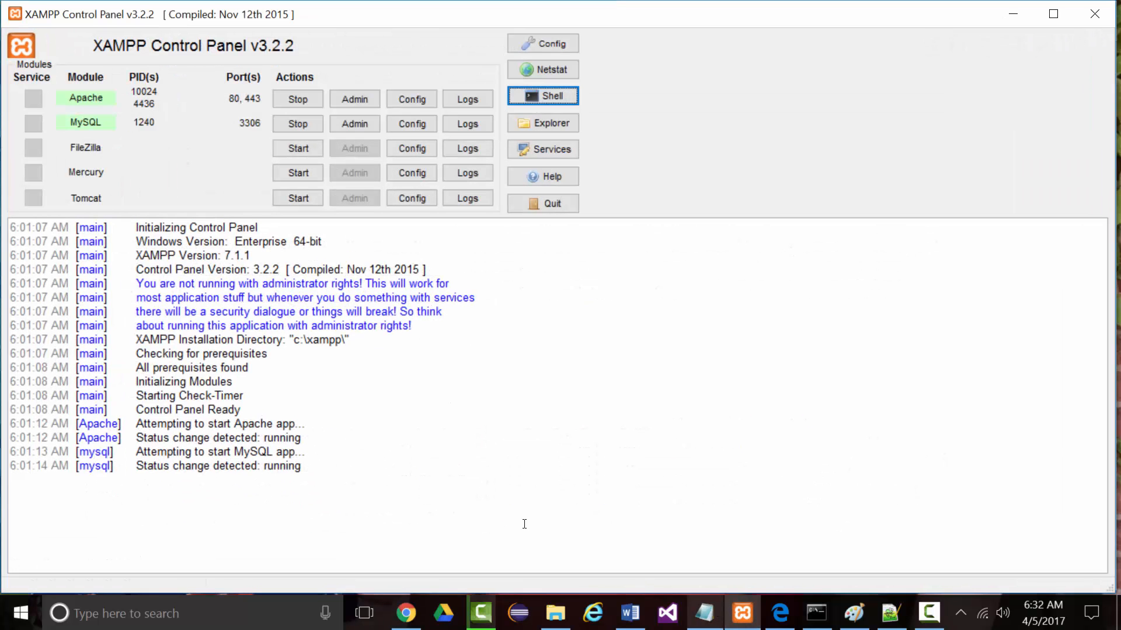
click(742, 613)
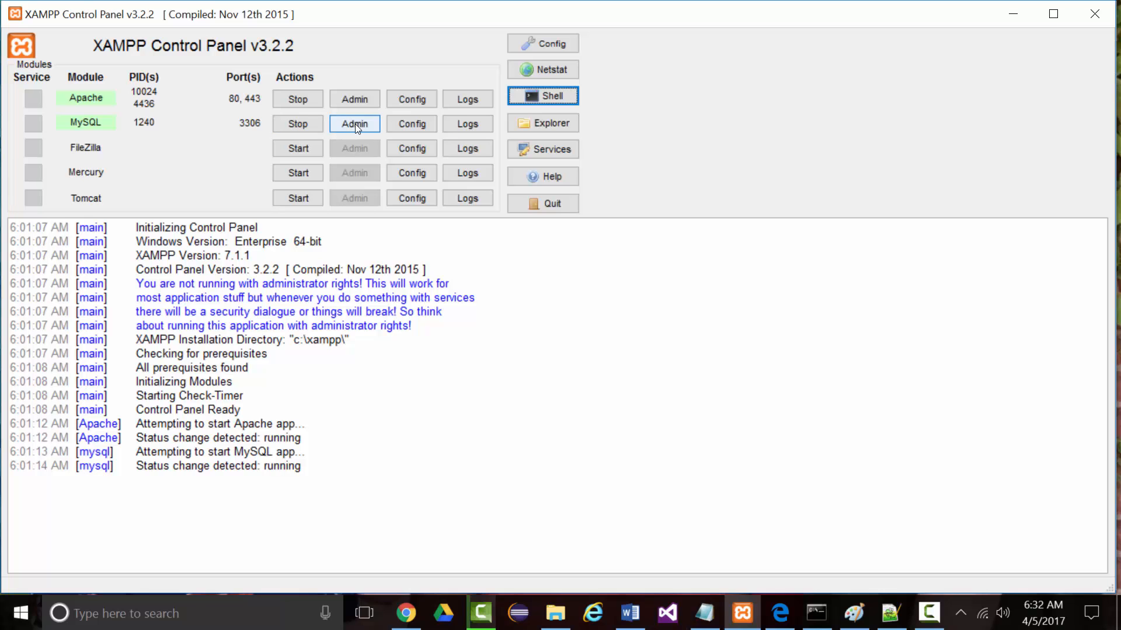
click(1014, 13)
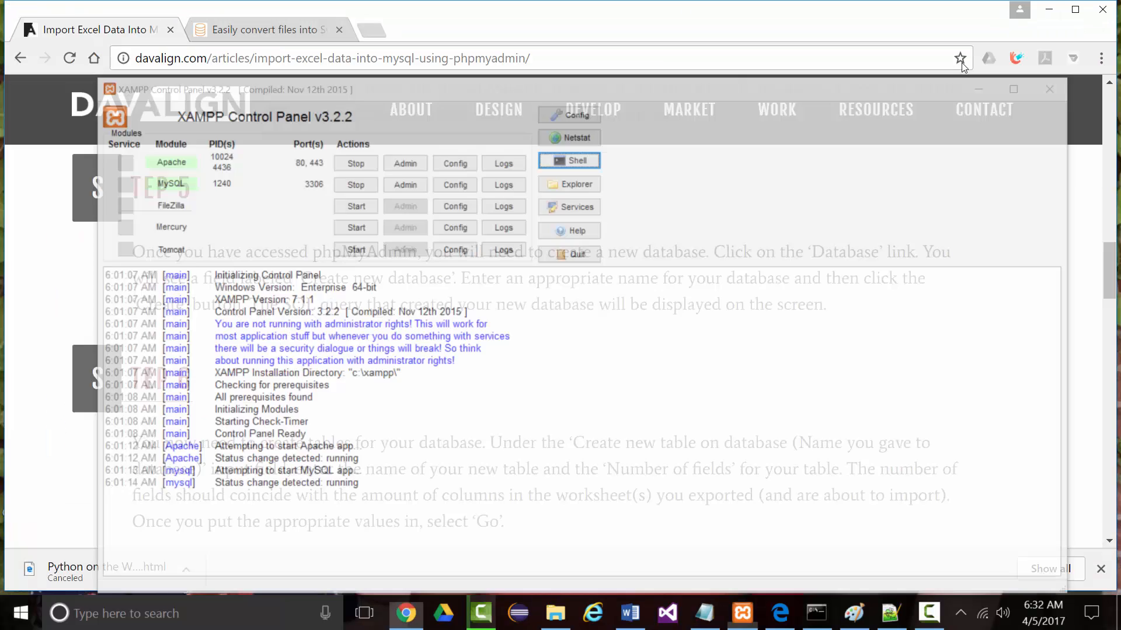
click(776, 617)
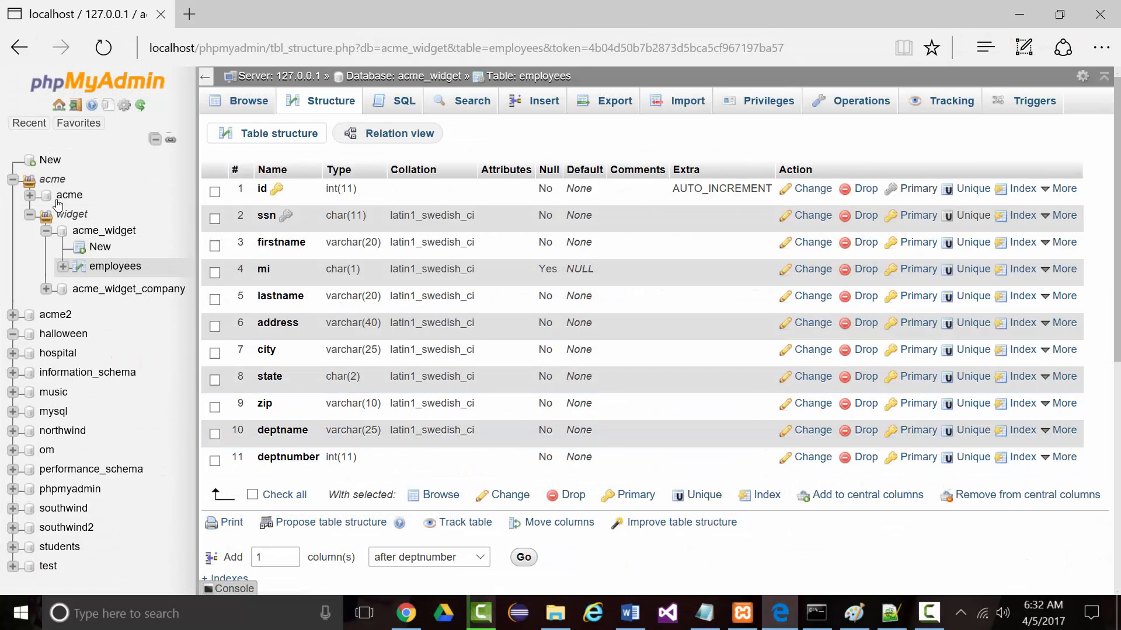
click(13, 181)
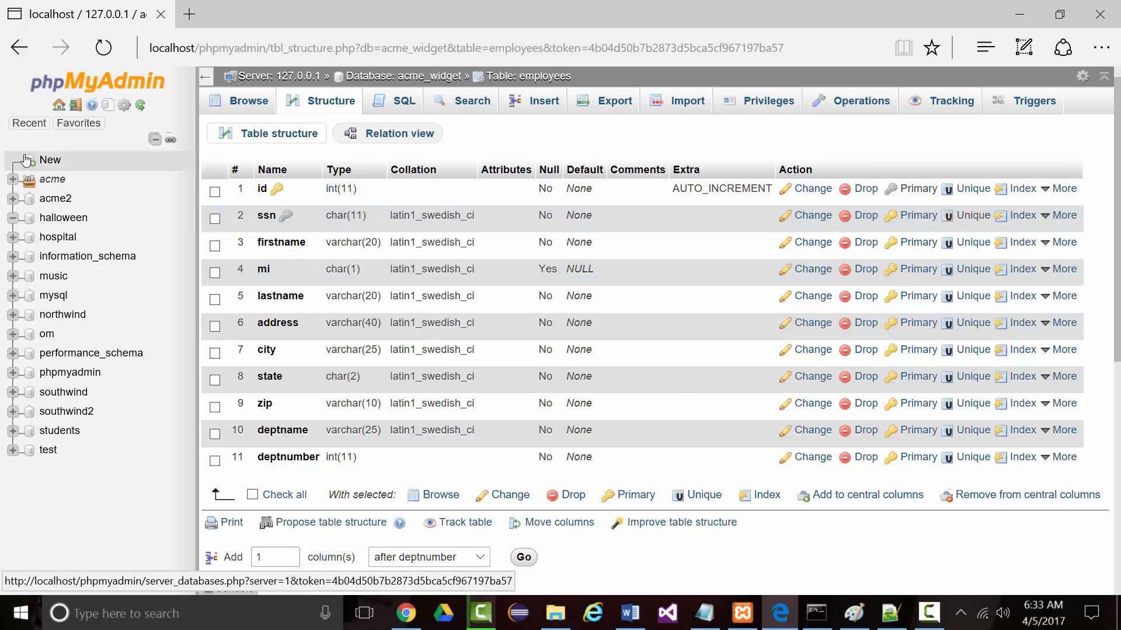
Step: Create a new database named new_acme and open its structure page
click(50, 161)
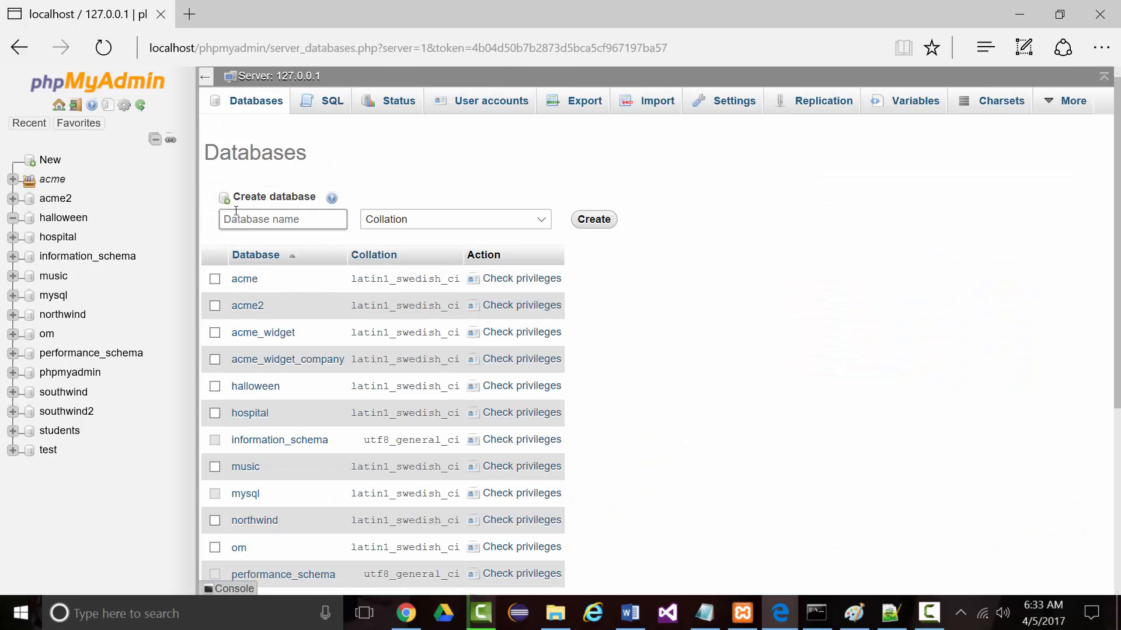
click(268, 220)
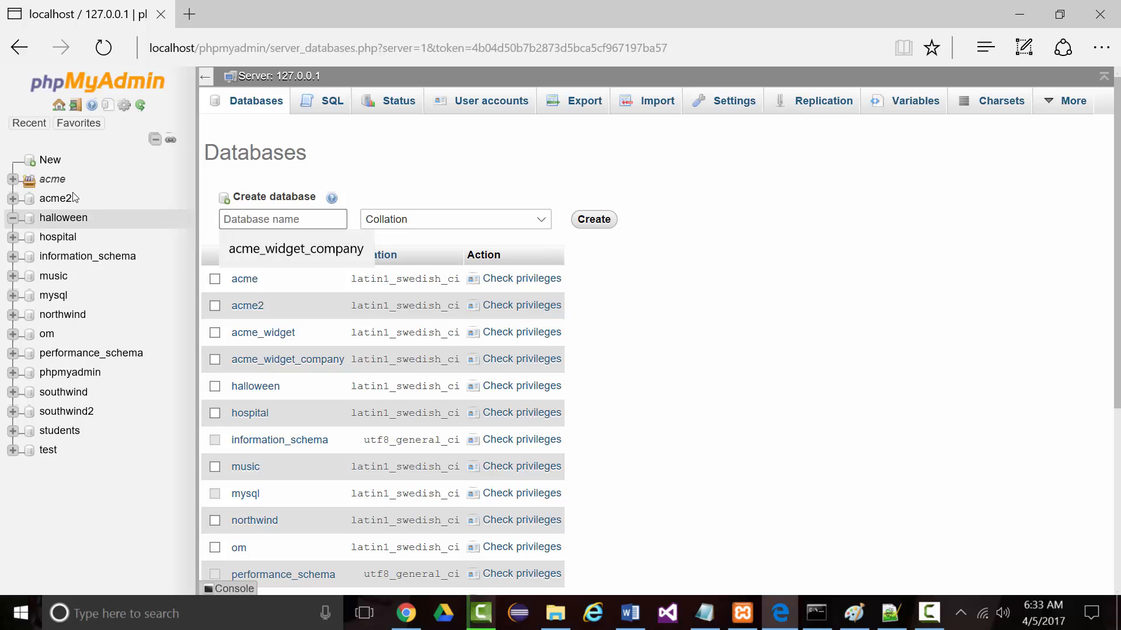
click(47, 166)
click(53, 159)
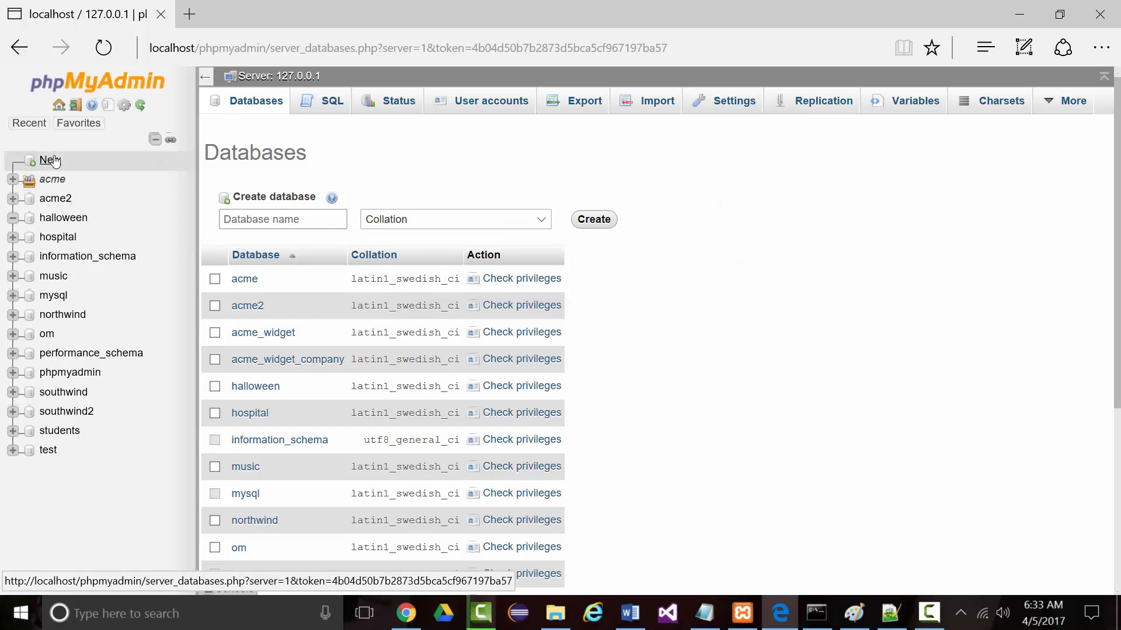
click(284, 221)
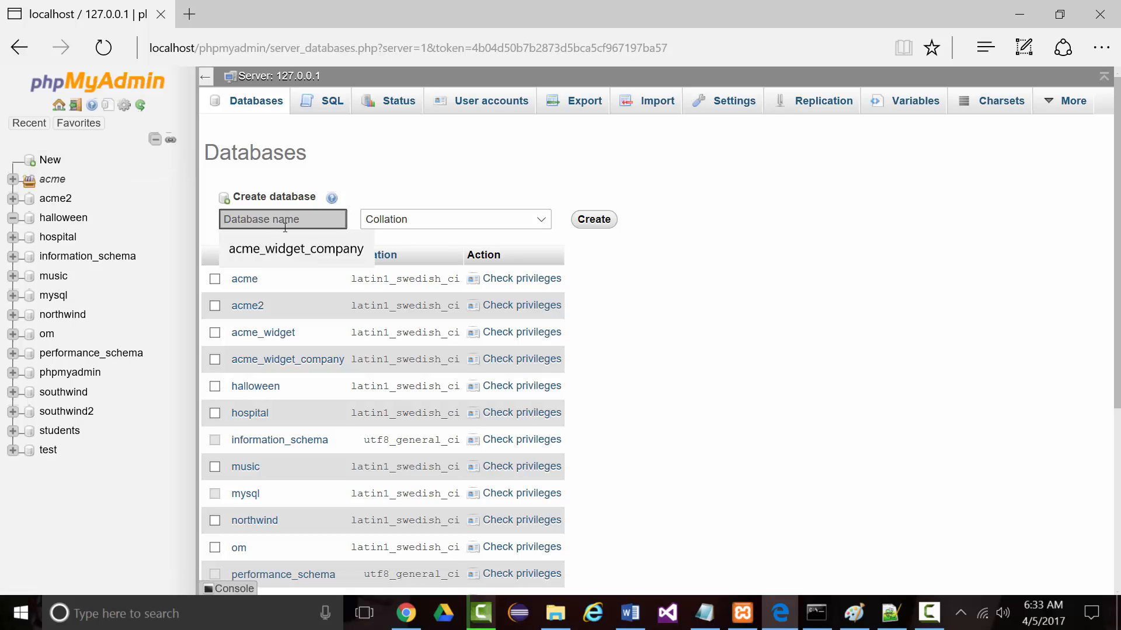
text(new)
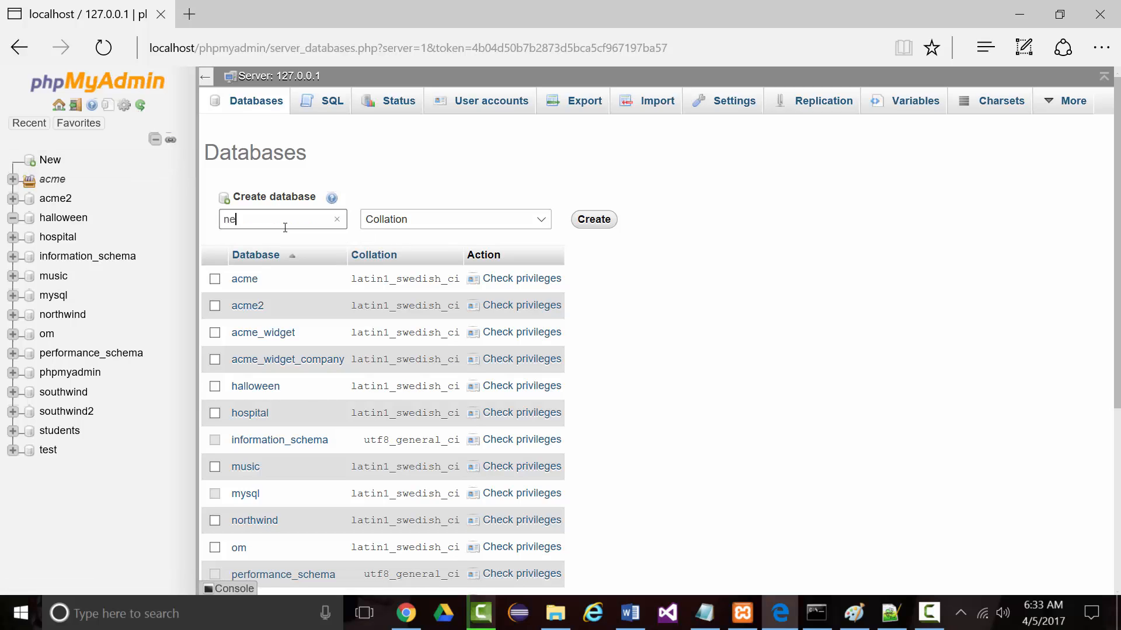
text(_acme)
click(593, 221)
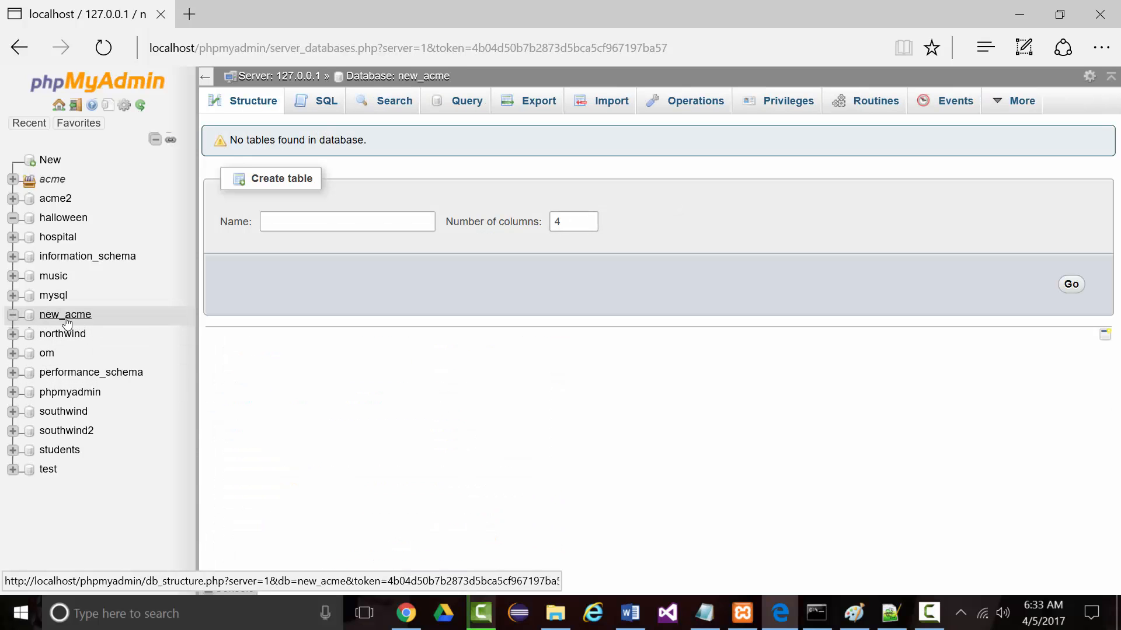
click(59, 318)
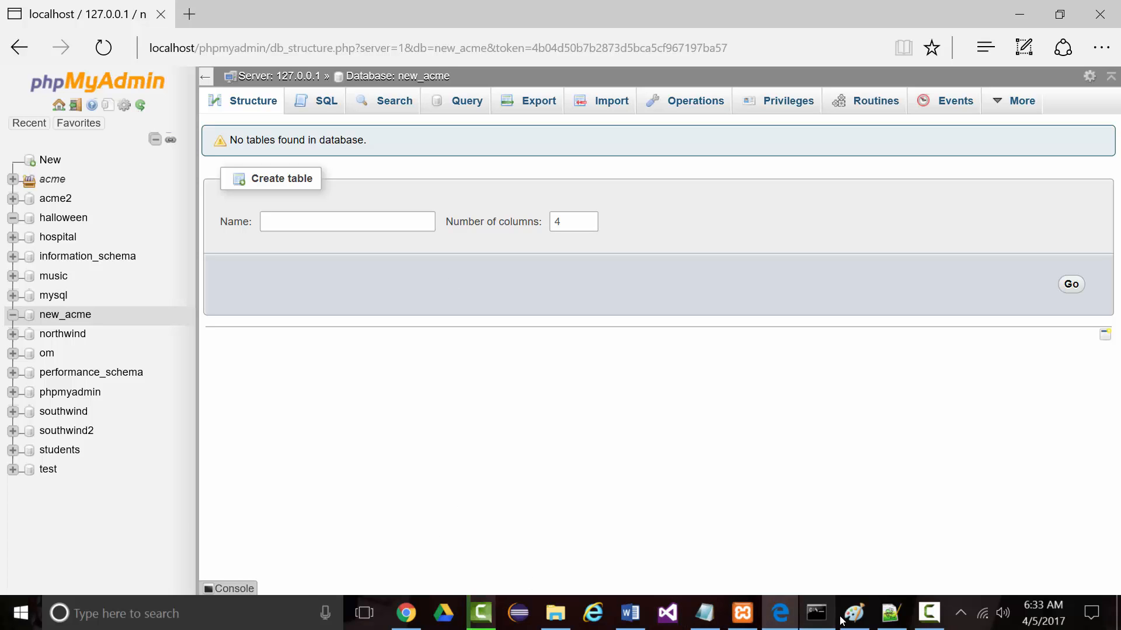
Step: Open the recent workbook ACME.xlsx from Desktop » CSV-Files in Excel and move the Departments sheet ahead of CityStateZip
click(22, 620)
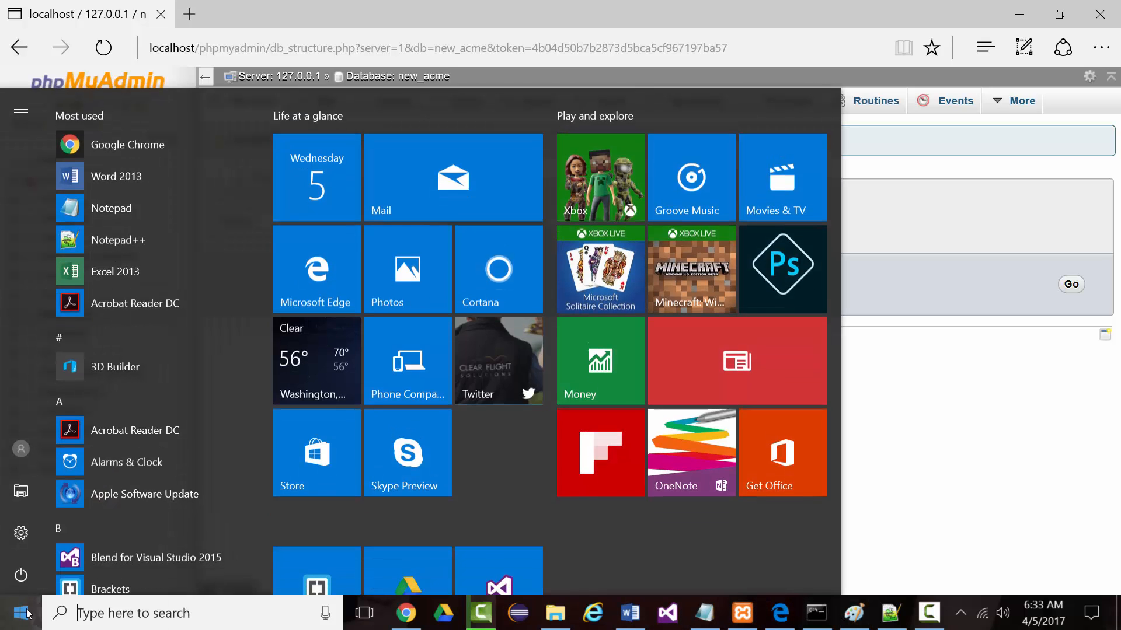
click(85, 275)
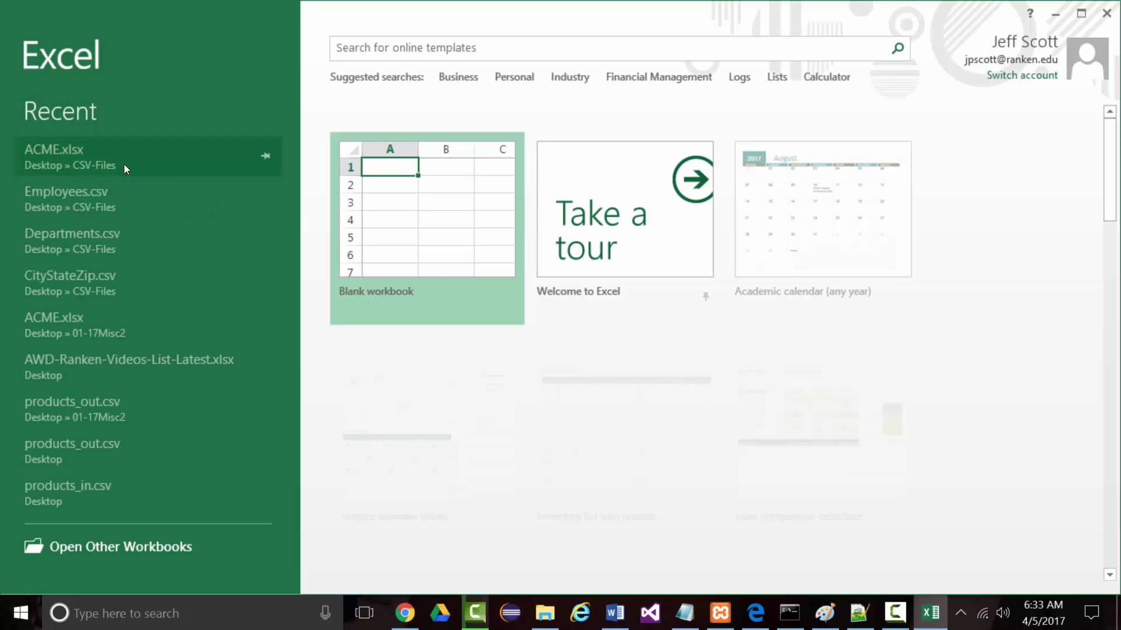
click(64, 152)
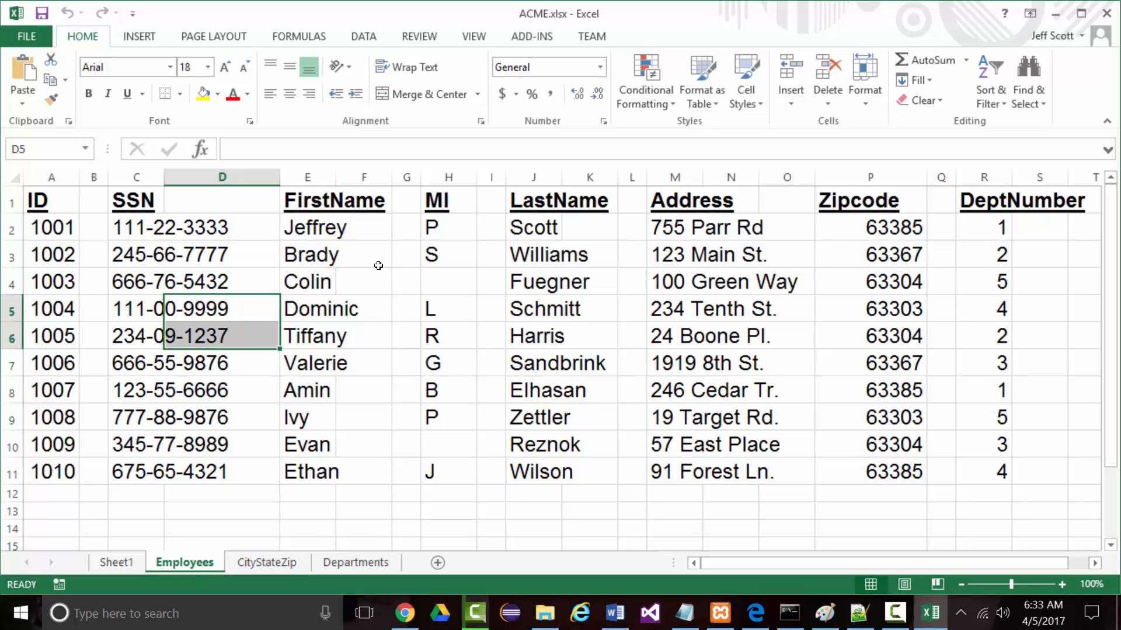
click(351, 563)
drag(252, 560, 252, 561)
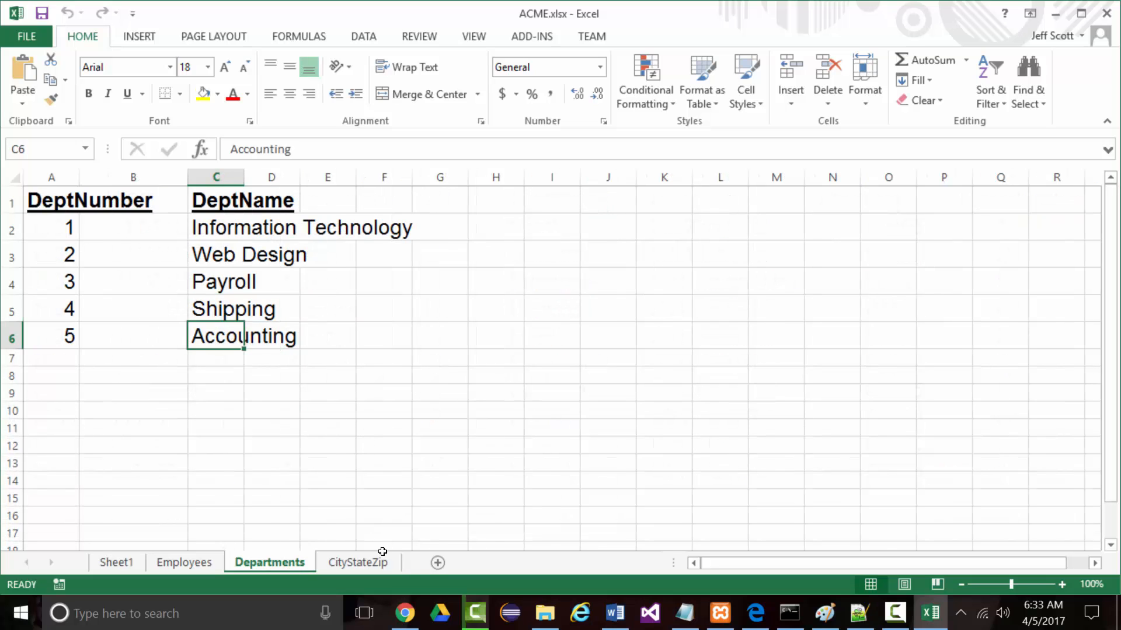
Step: Insert two blank columns before the City column on the CityStateZip sheet
click(344, 562)
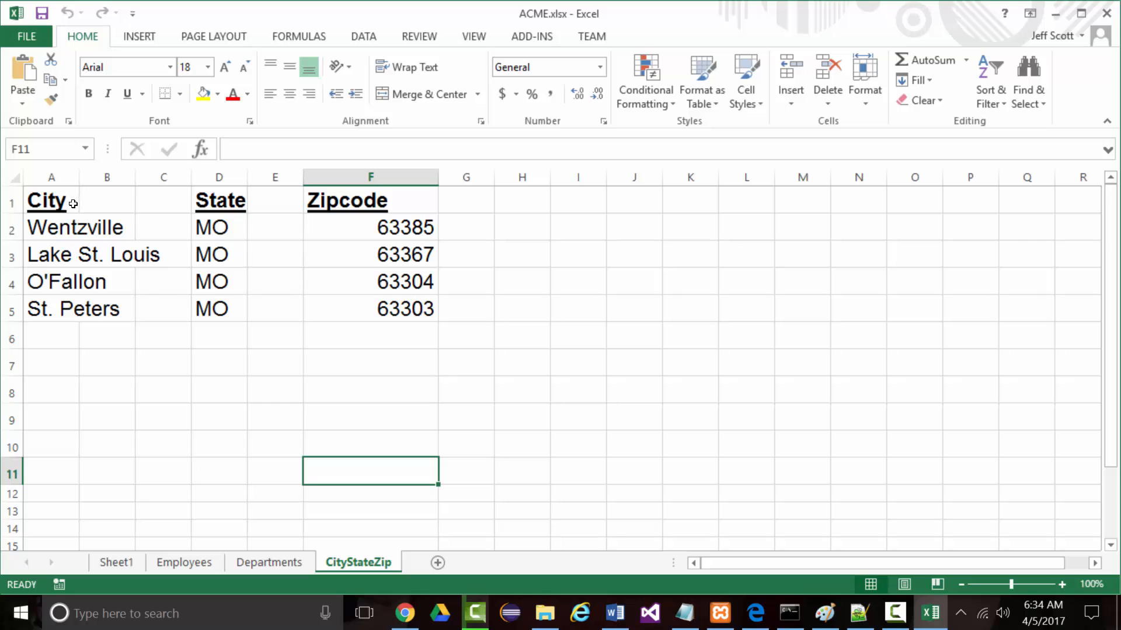
drag(43, 177, 101, 178)
right_click(47, 177)
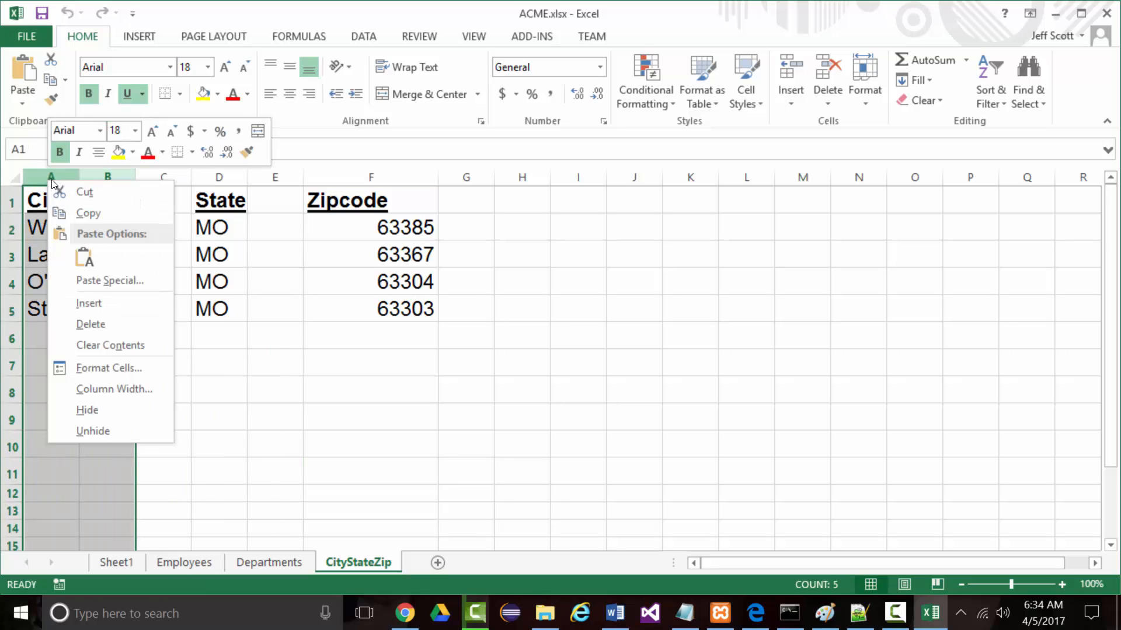
click(94, 299)
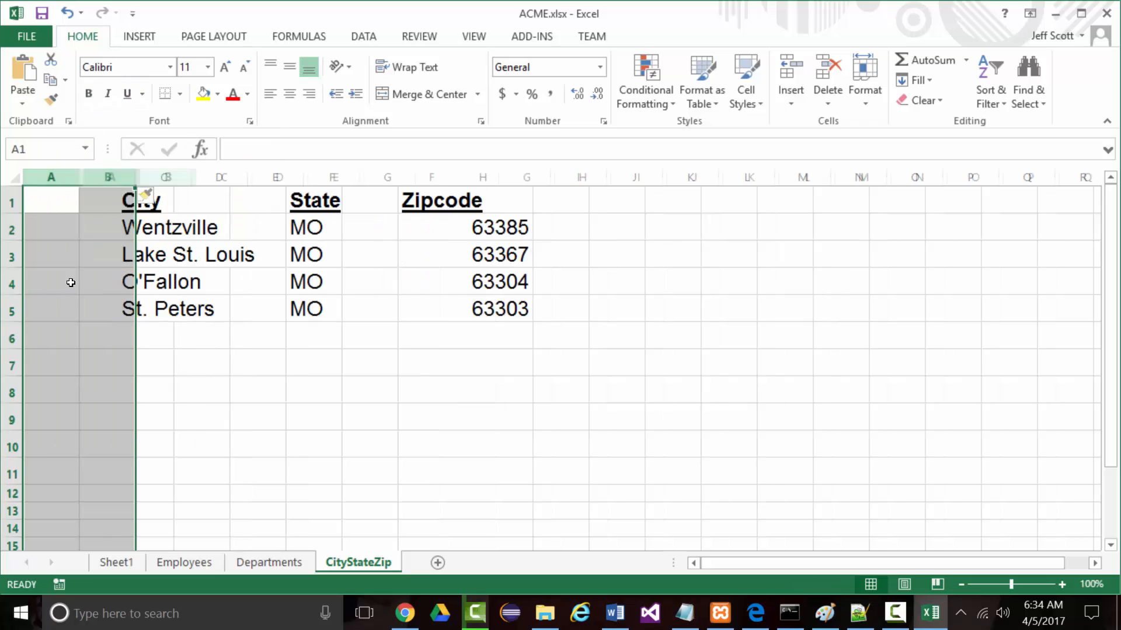
Step: Enter the header cszID in cell A1 of the CityStateZip sheet
click(45, 206)
text(c)
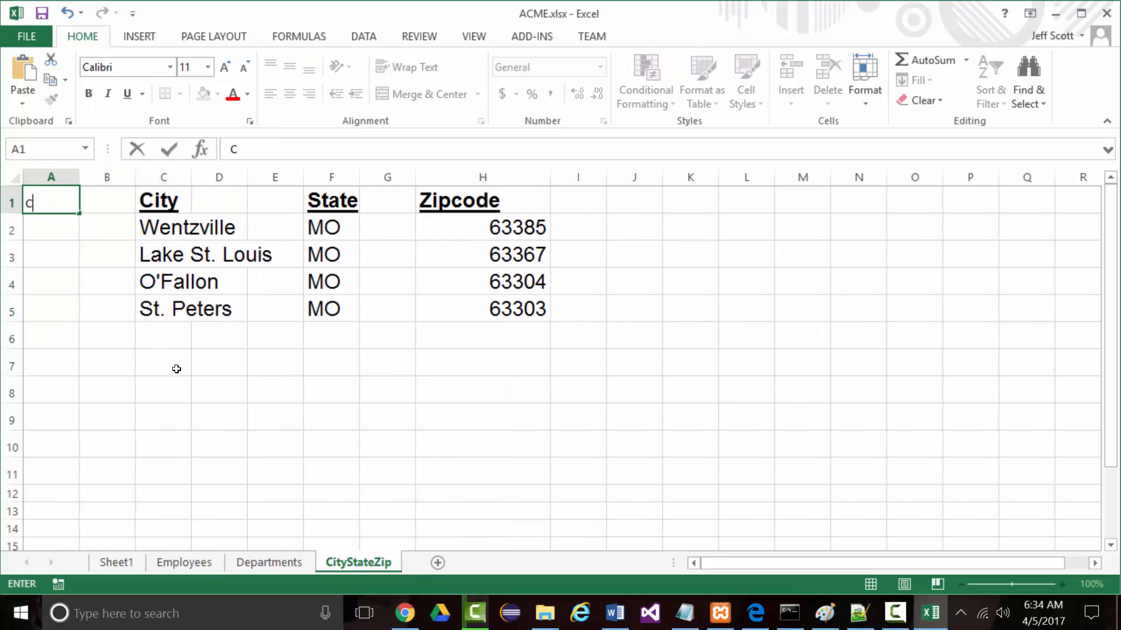
text(szi)
key(BackSpace)
key(BackSpace)
key(BackSpace)
key(BackSpace)
text(c)
key(BackSpace)
text(cszID)
Step: Number the four city rows 1 to 4 in cells A2 to A5 under the cszID header
click(43, 232)
text(1)
key(Return)
text(2)
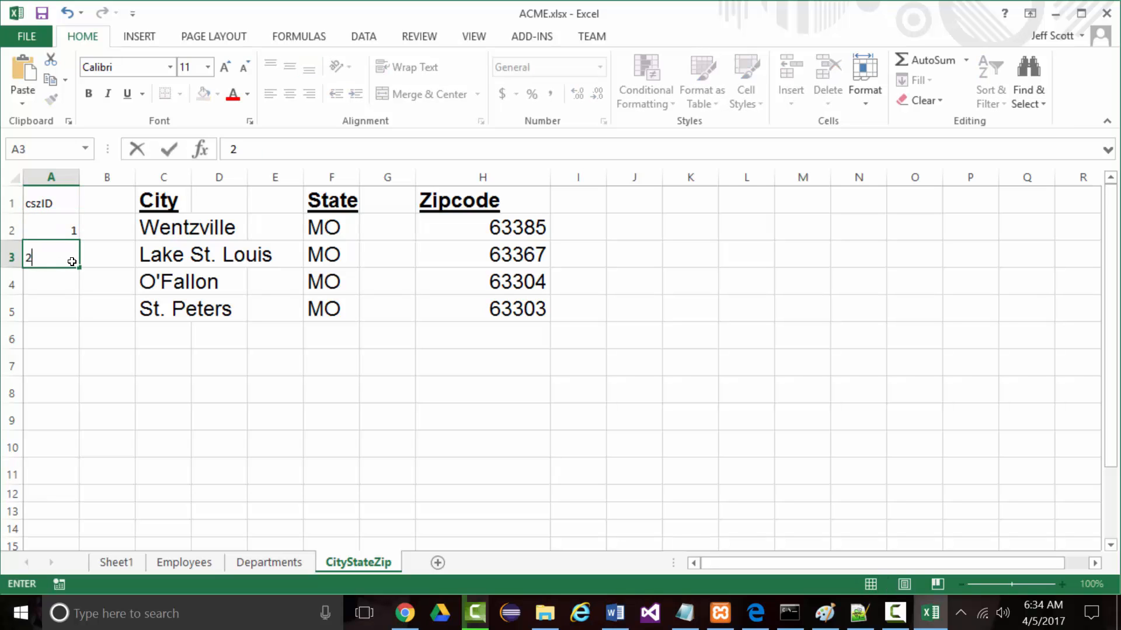
key(Return)
text(3)
key(Return)
text(4)
click(93, 381)
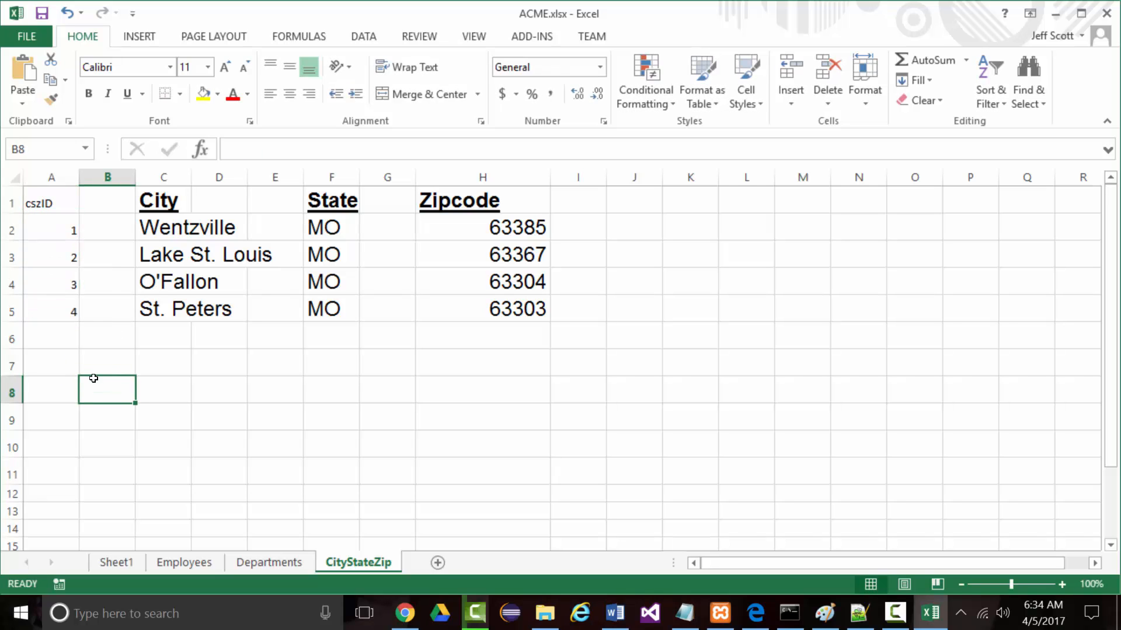
Step: Copy the City header's formatting to the cszID header and the Wentzville cell's formatting to the ID numbers in A2 to A5
click(153, 202)
click(52, 99)
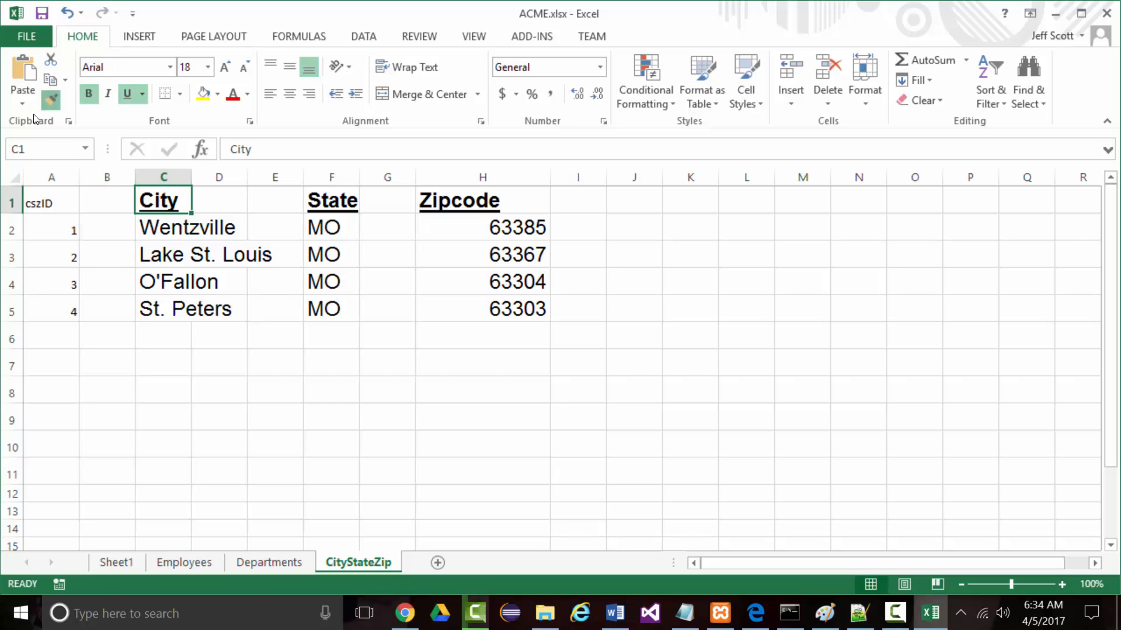
click(35, 200)
click(191, 227)
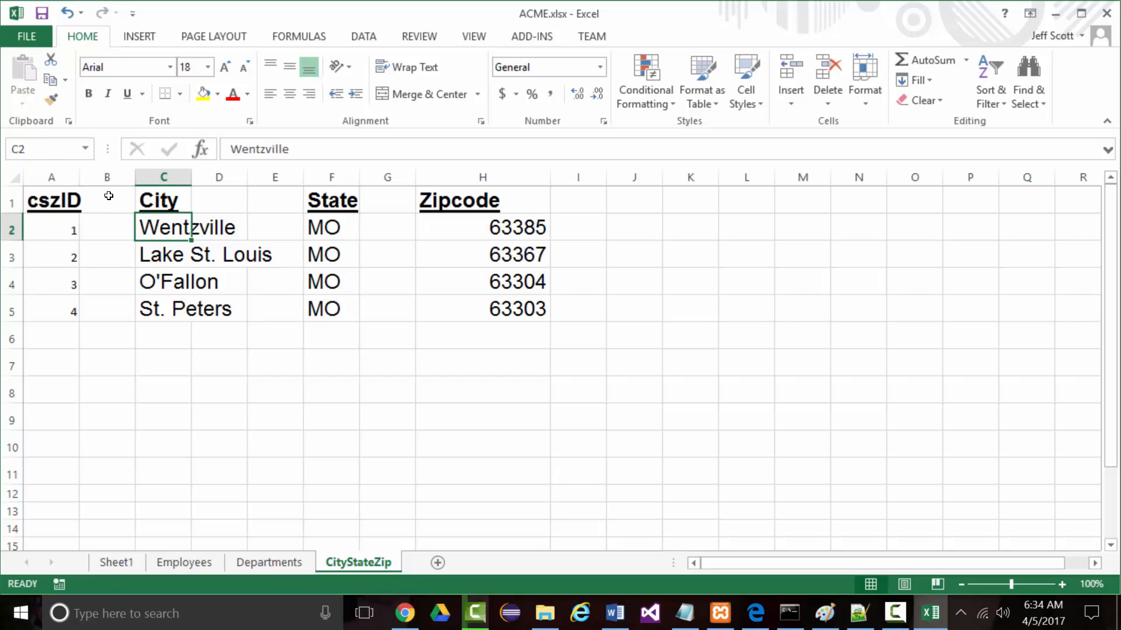
click(52, 100)
mouse_move(41, 234)
mouse_down()
mouse_move(52, 275)
mouse_move(35, 310)
mouse_up()
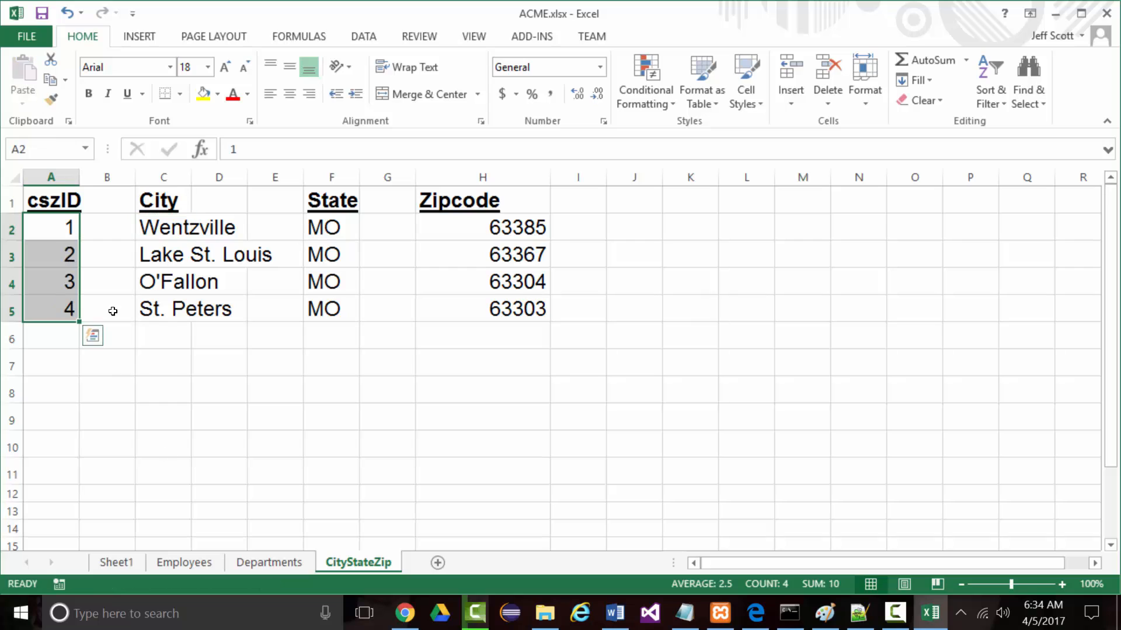
click(164, 470)
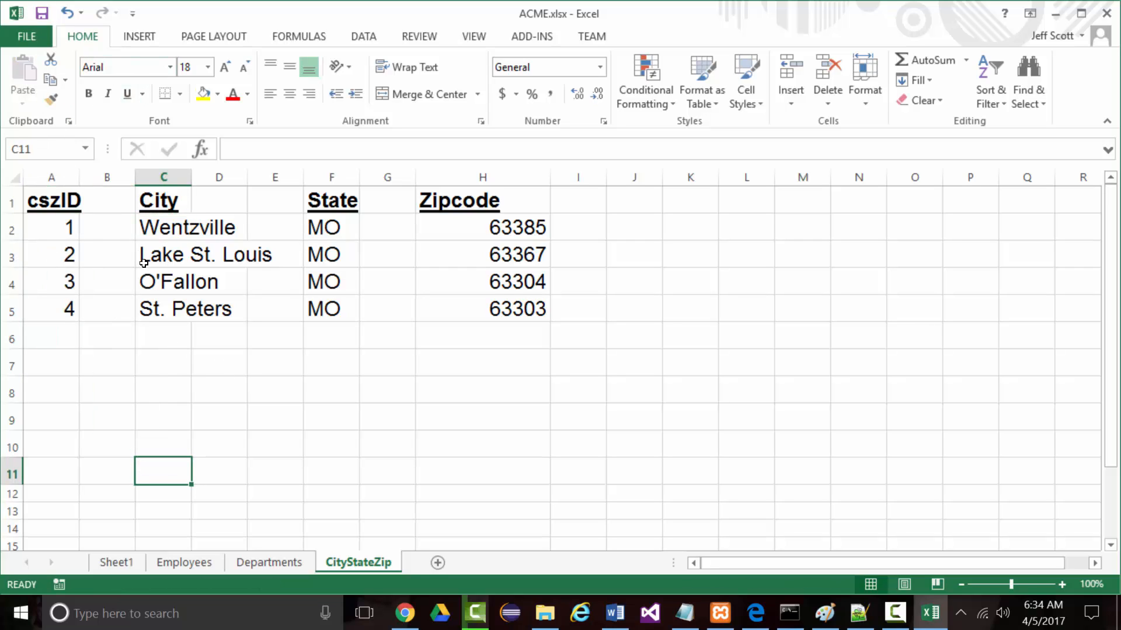
Step: Save the CityStateZip sheet as CityStateZip.csv in the CSV-Files folder in CSV (Comma delimited) format, replacing the existing file
click(27, 33)
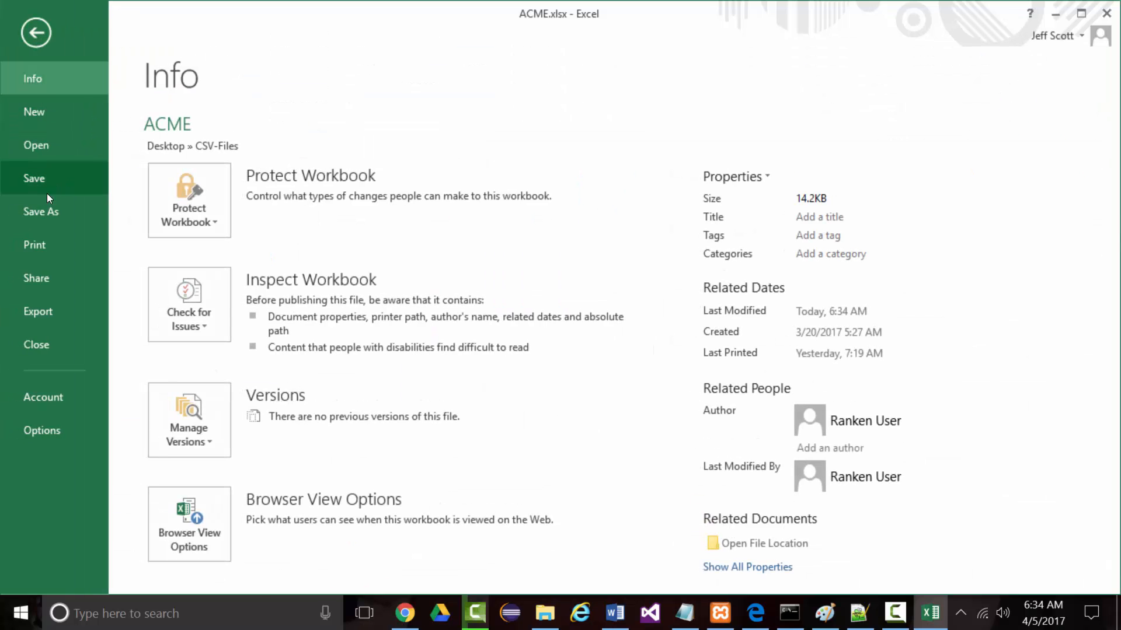
click(42, 212)
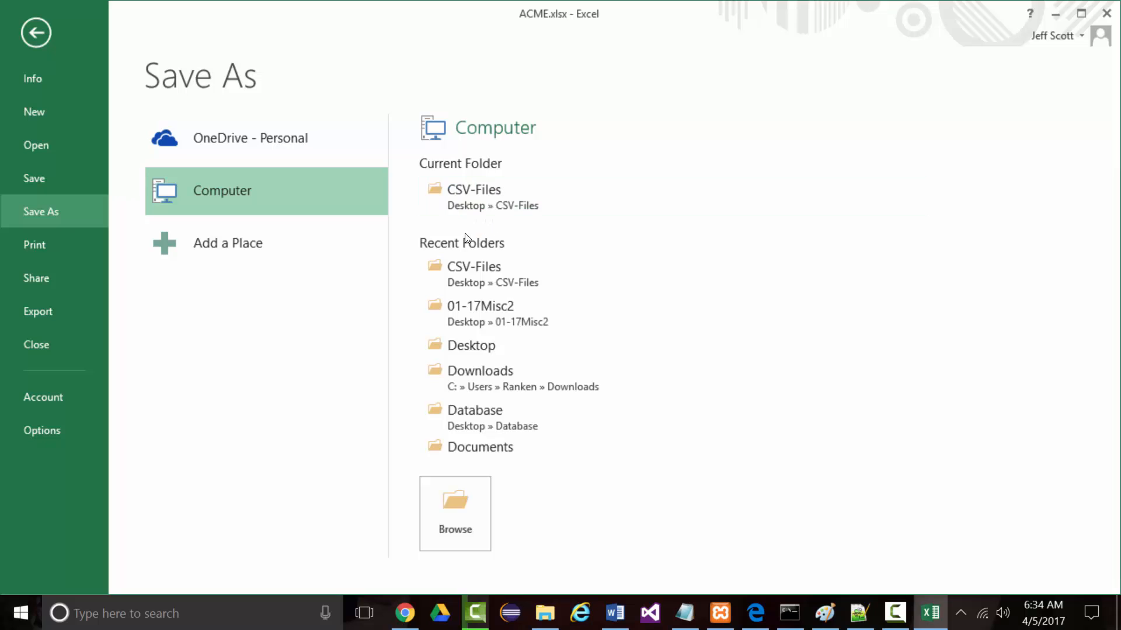
click(435, 259)
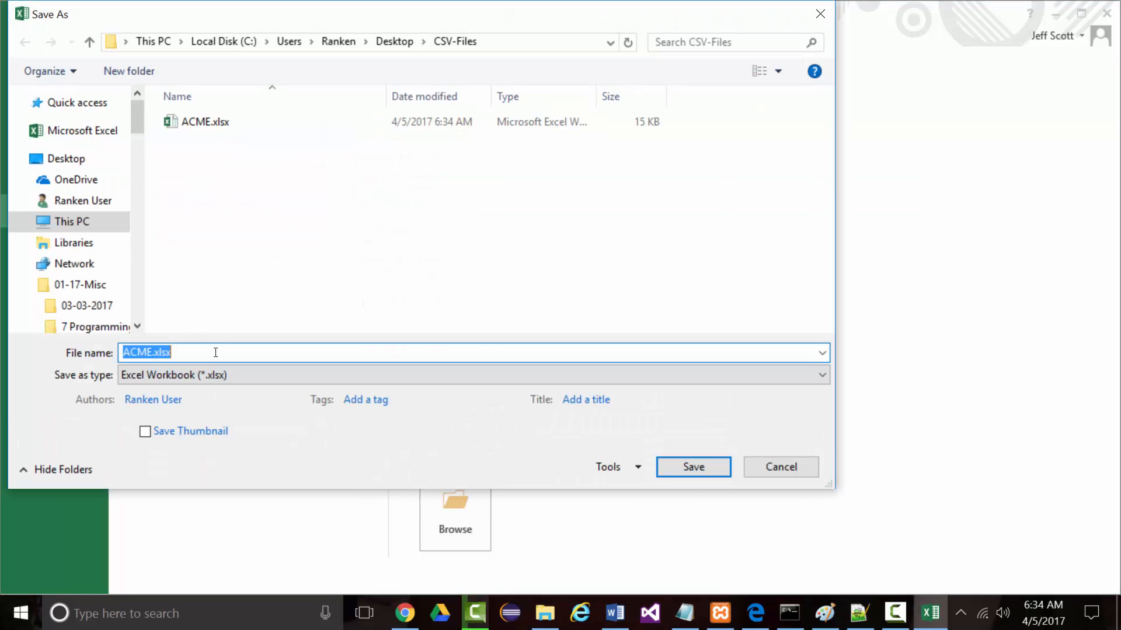
click(253, 377)
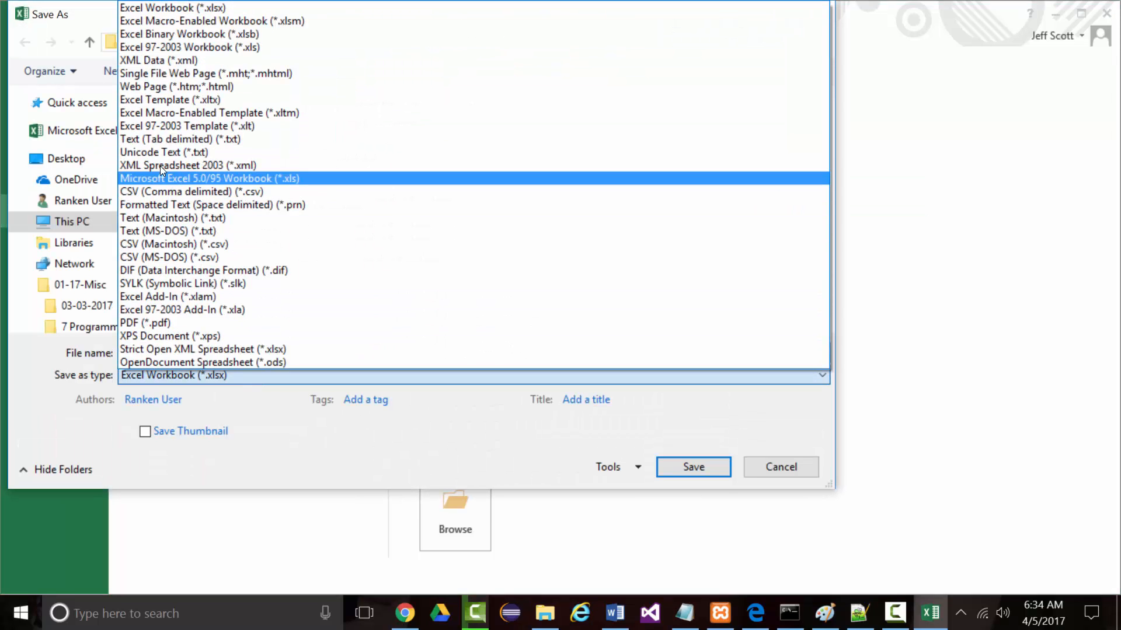
click(165, 191)
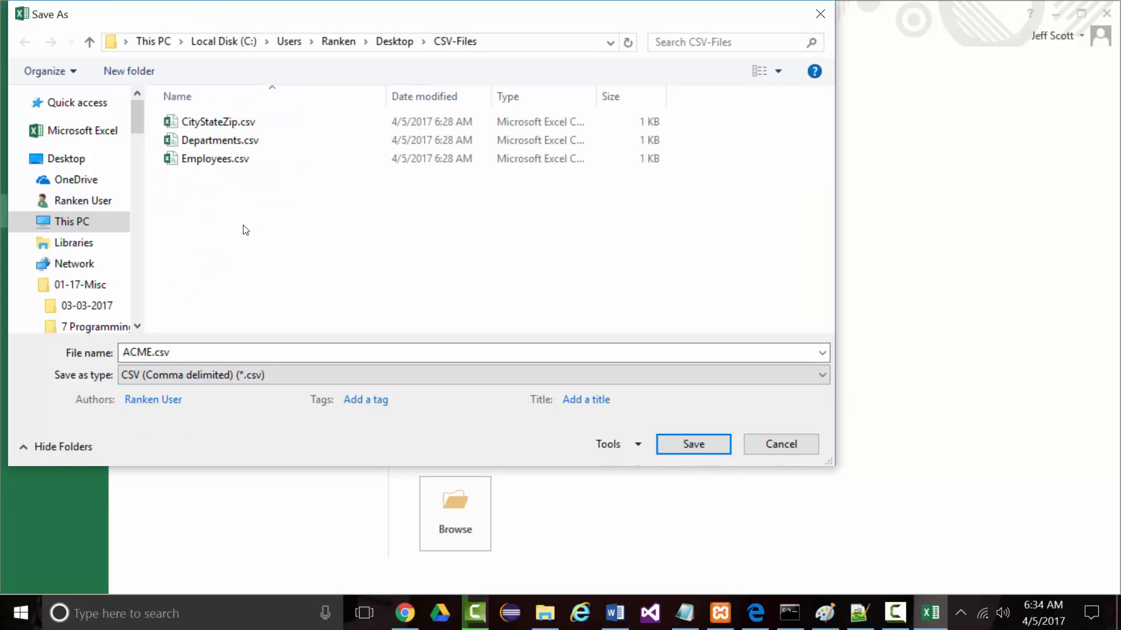
click(199, 124)
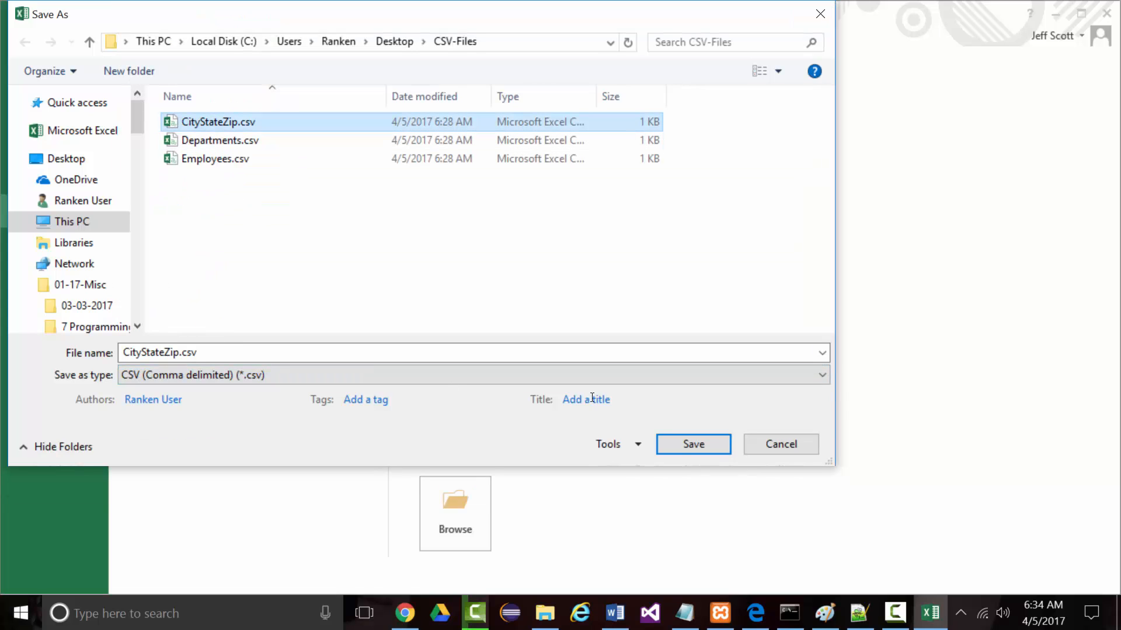
click(676, 443)
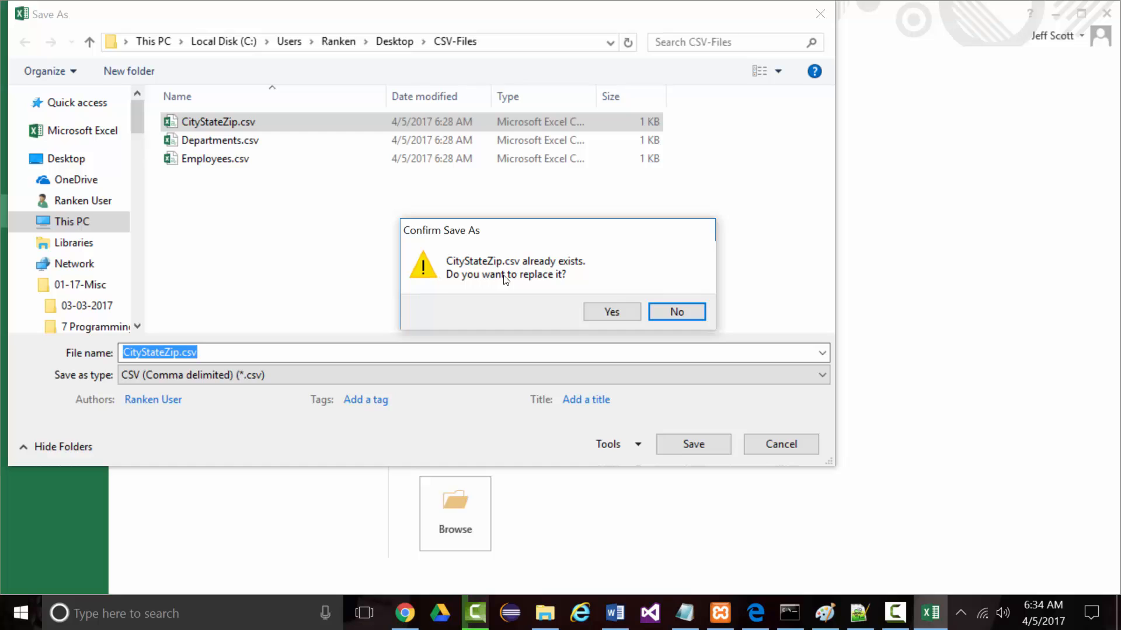
click(611, 312)
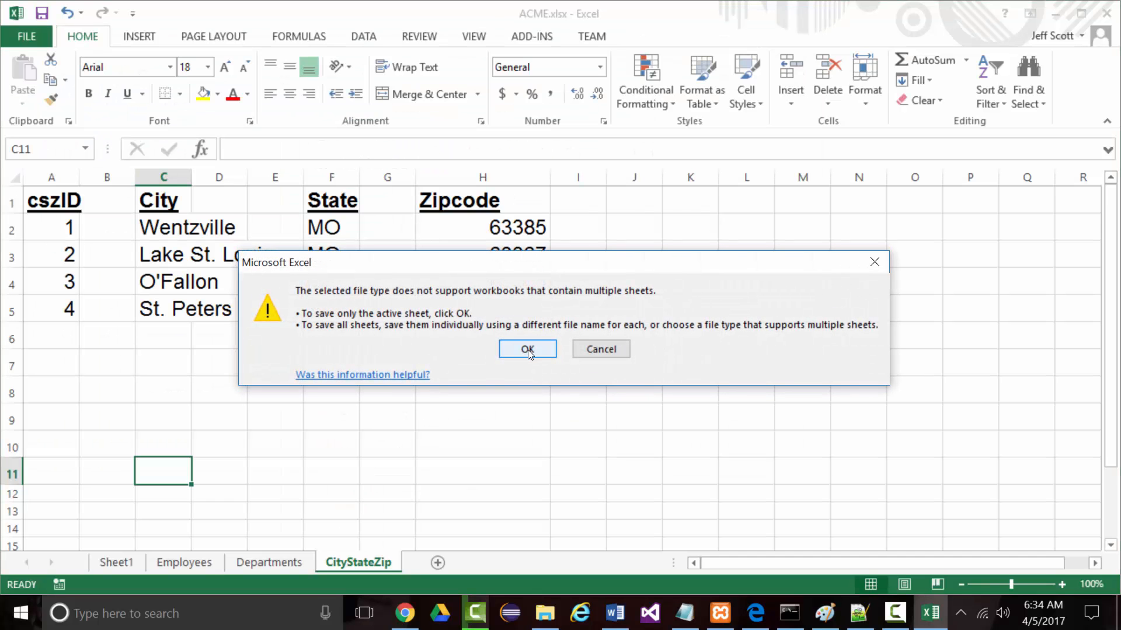
click(528, 349)
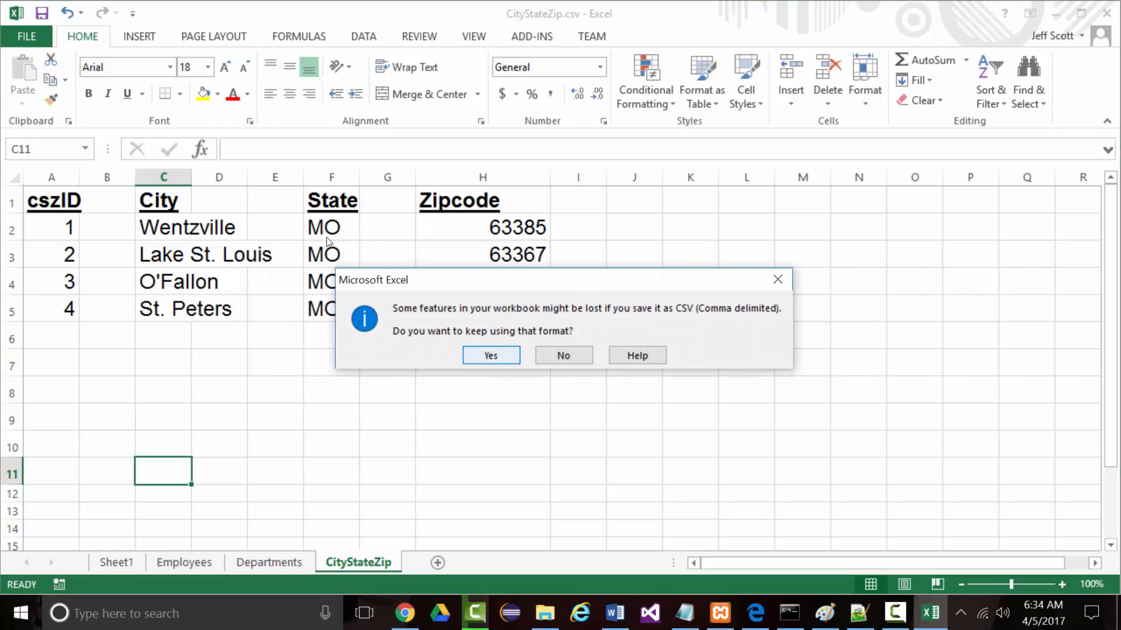
click(491, 355)
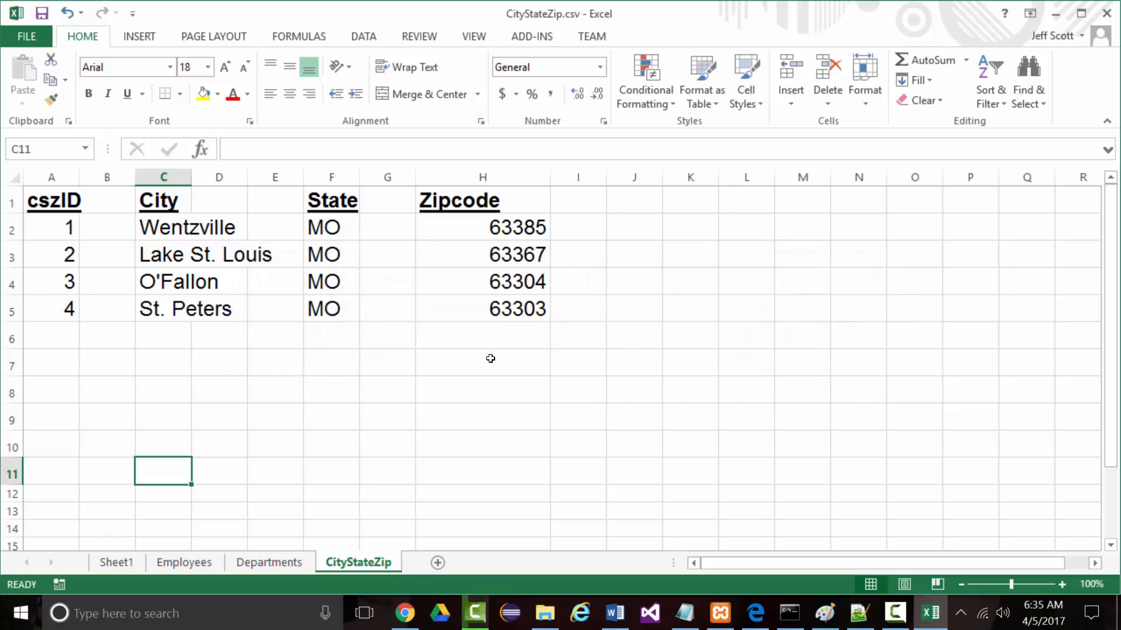
Step: Open CityStateZip.csv from the CSV-Files folder on the desktop in Notepad++
click(1053, 16)
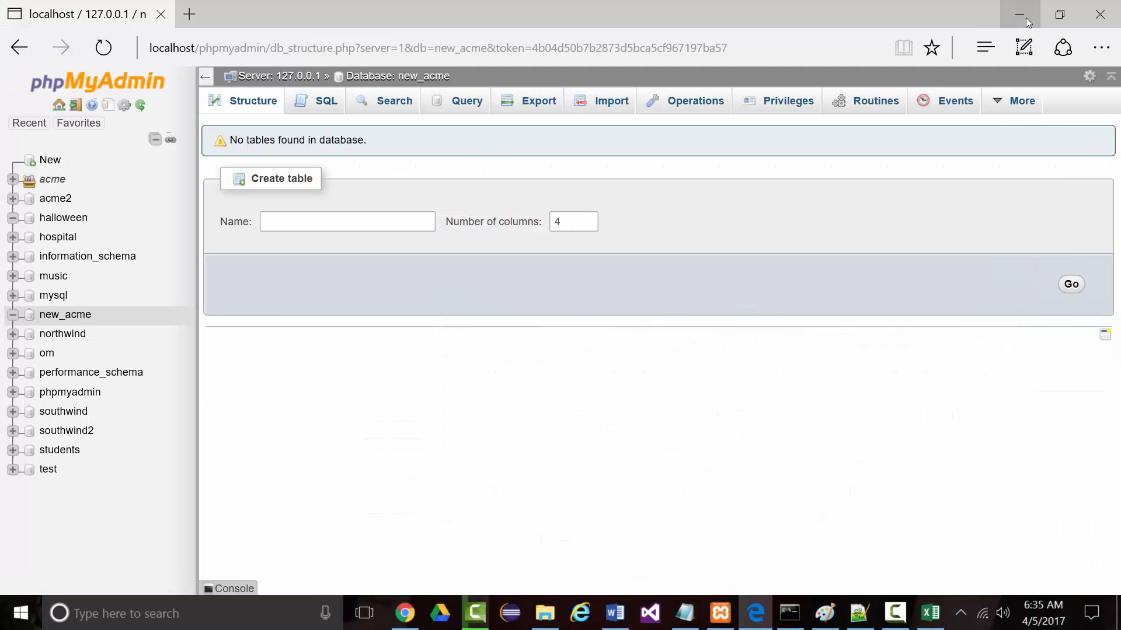
click(1025, 17)
click(1050, 10)
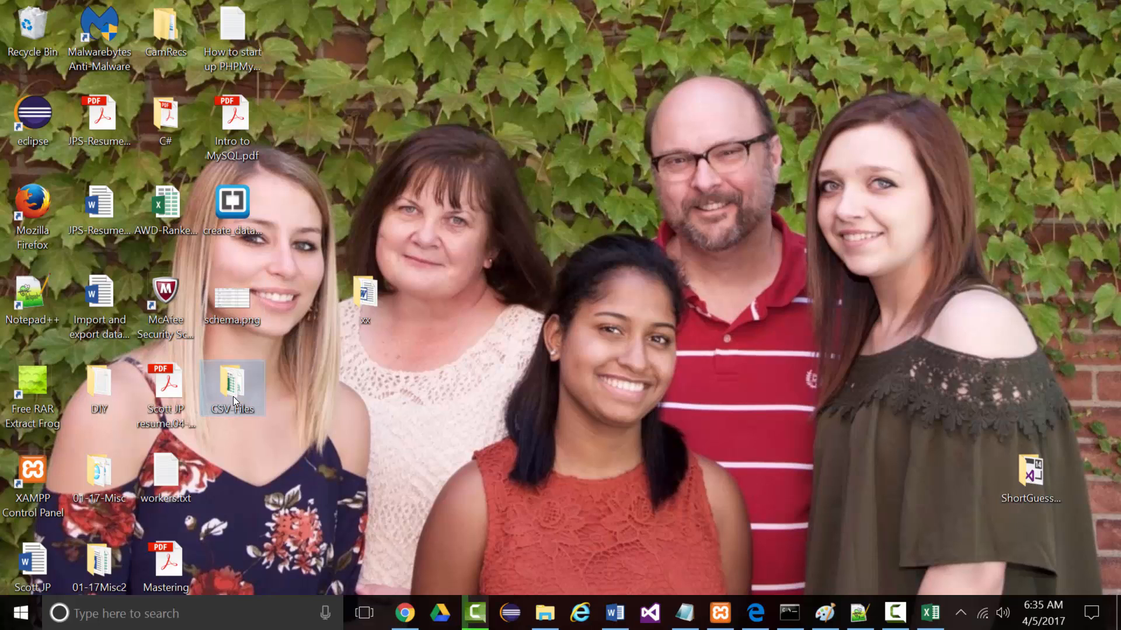
double_click(233, 397)
click(462, 257)
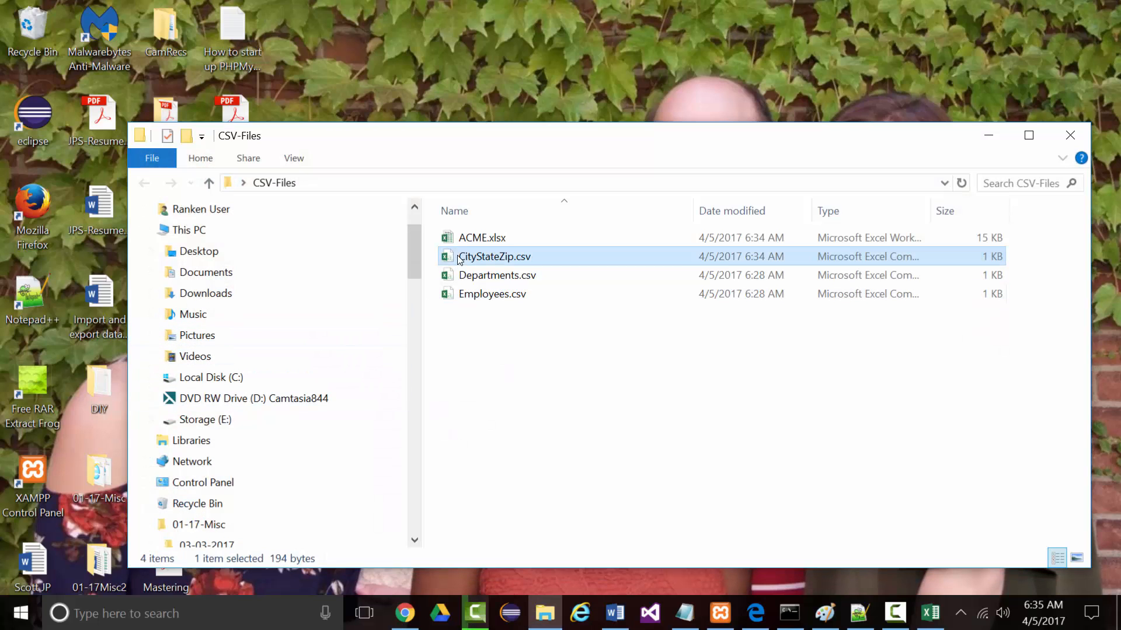
right_click(461, 257)
click(488, 320)
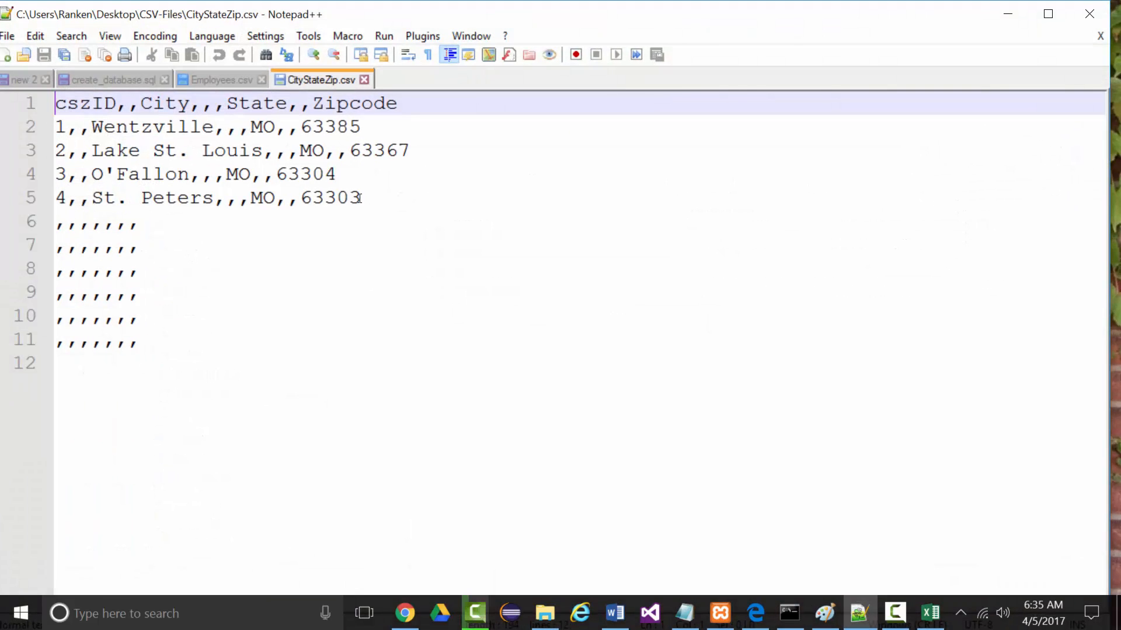
Step: Try to delete the comma-only lines after the St. Peters row and save CityStateZip.csv, relaunching Notepad++ in Administrator mode
drag(363, 198, 371, 395)
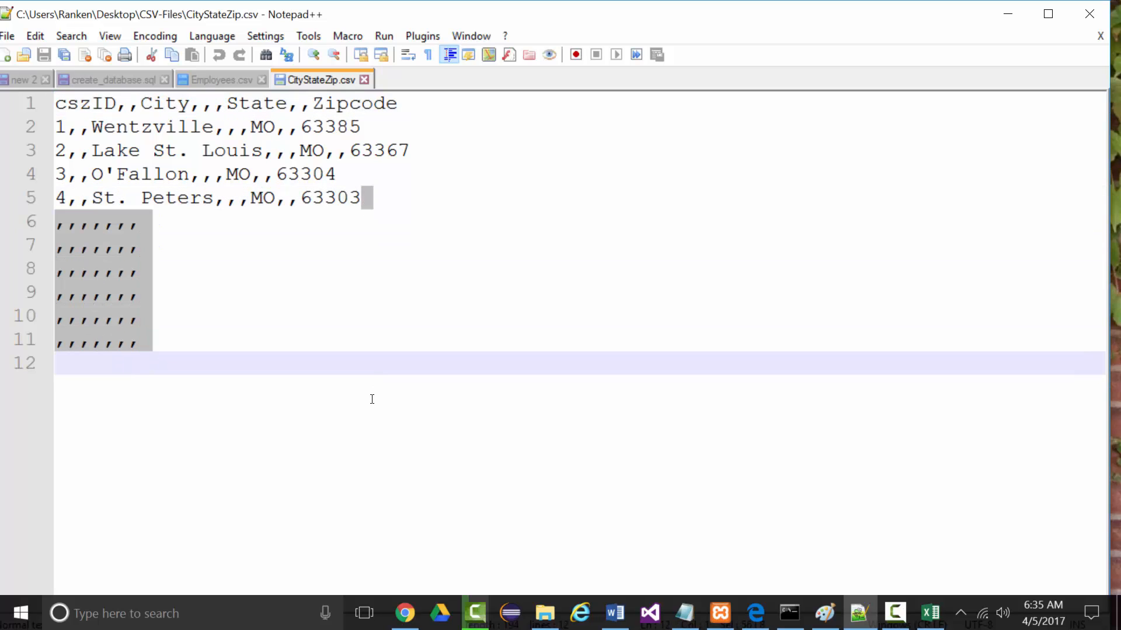
key(Delete)
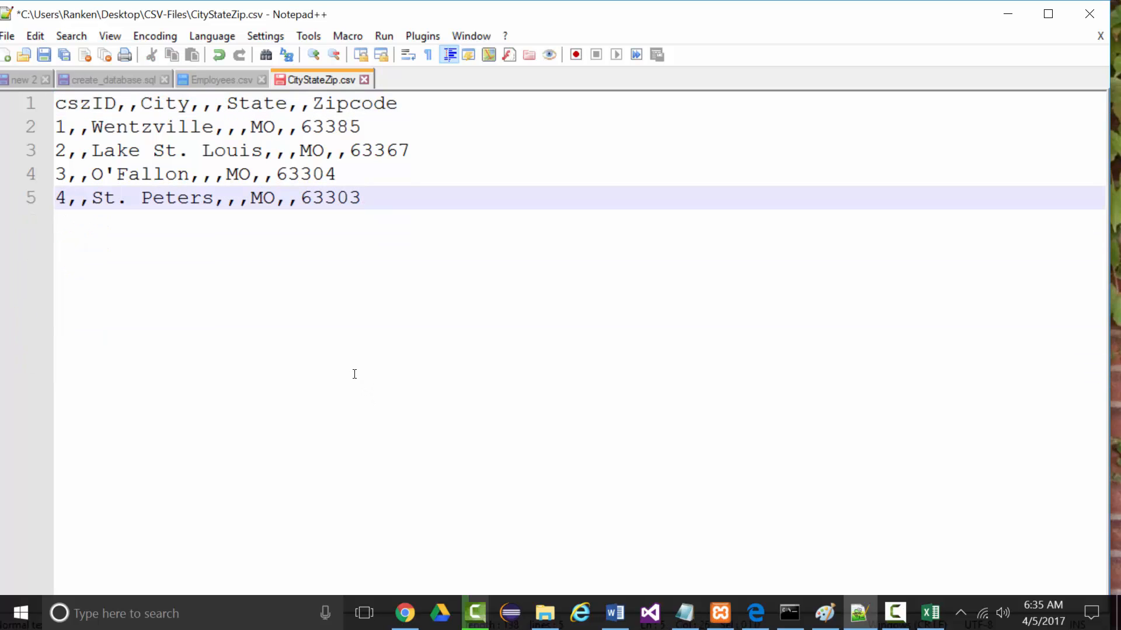
key(ctrl+s)
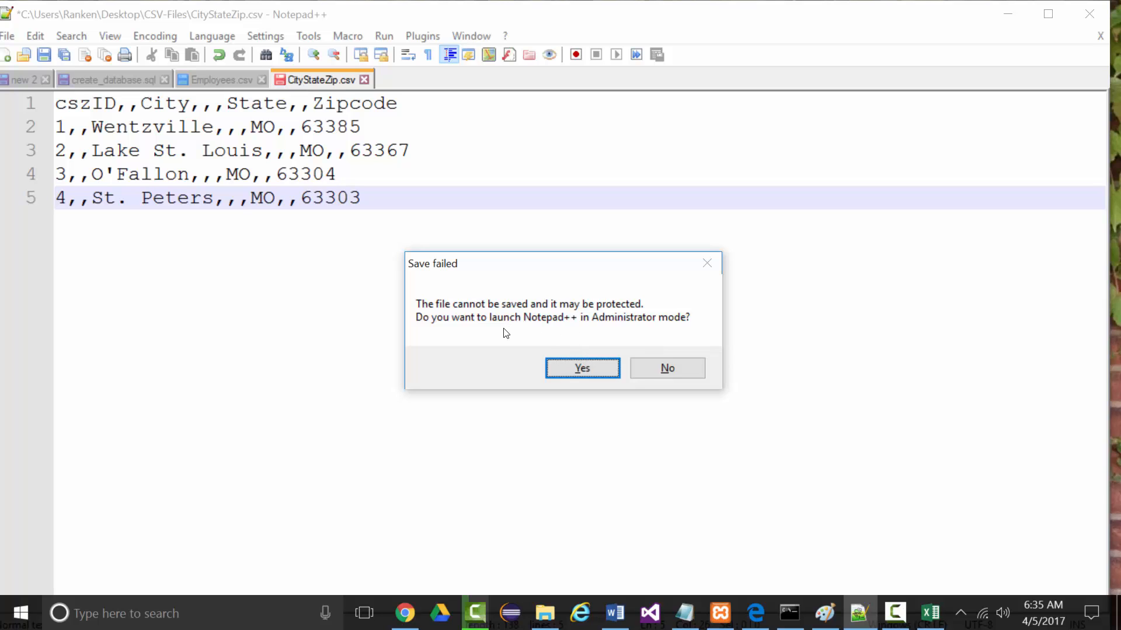
click(575, 369)
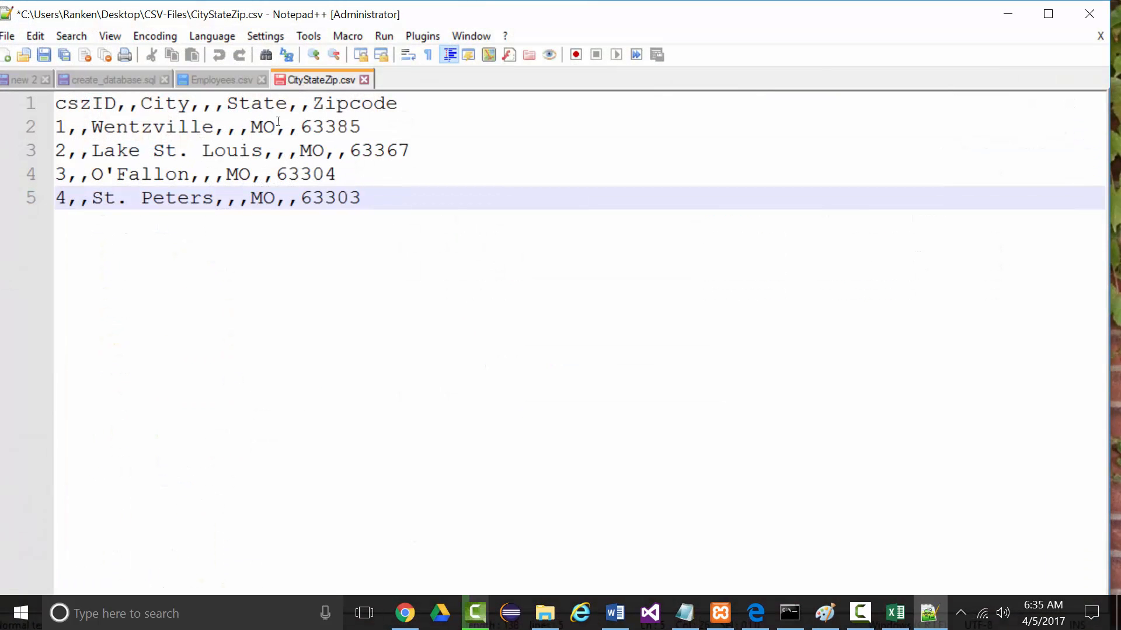
Step: Save all open documents, storing new 2 as Employees.csv in CSV-Files over the existing file, and close the original Employees.csv document
click(220, 80)
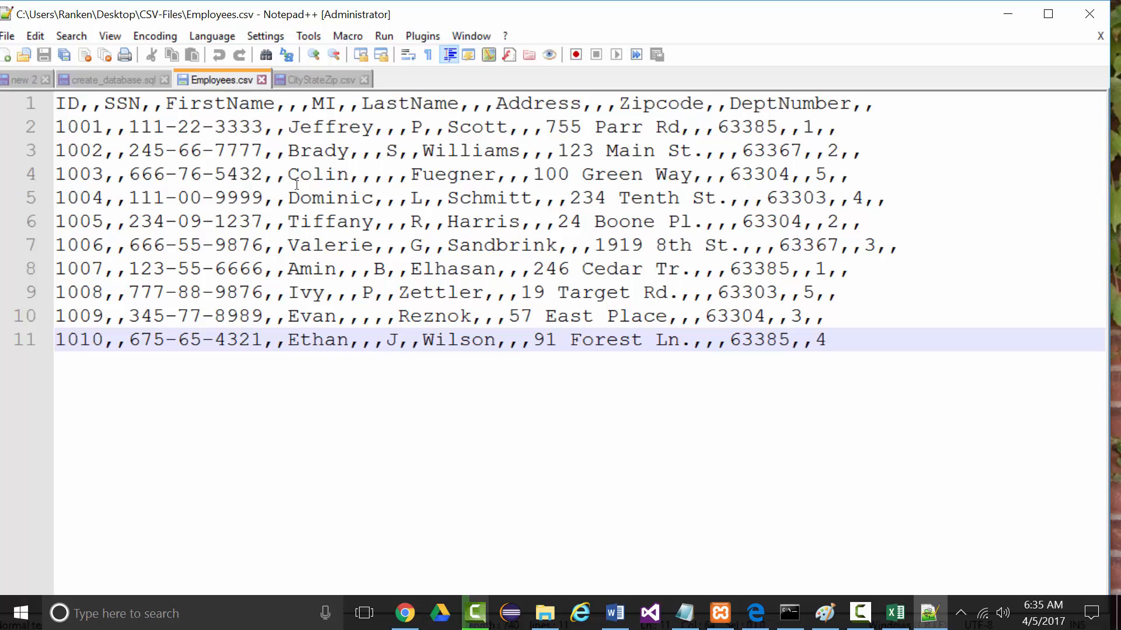
click(65, 54)
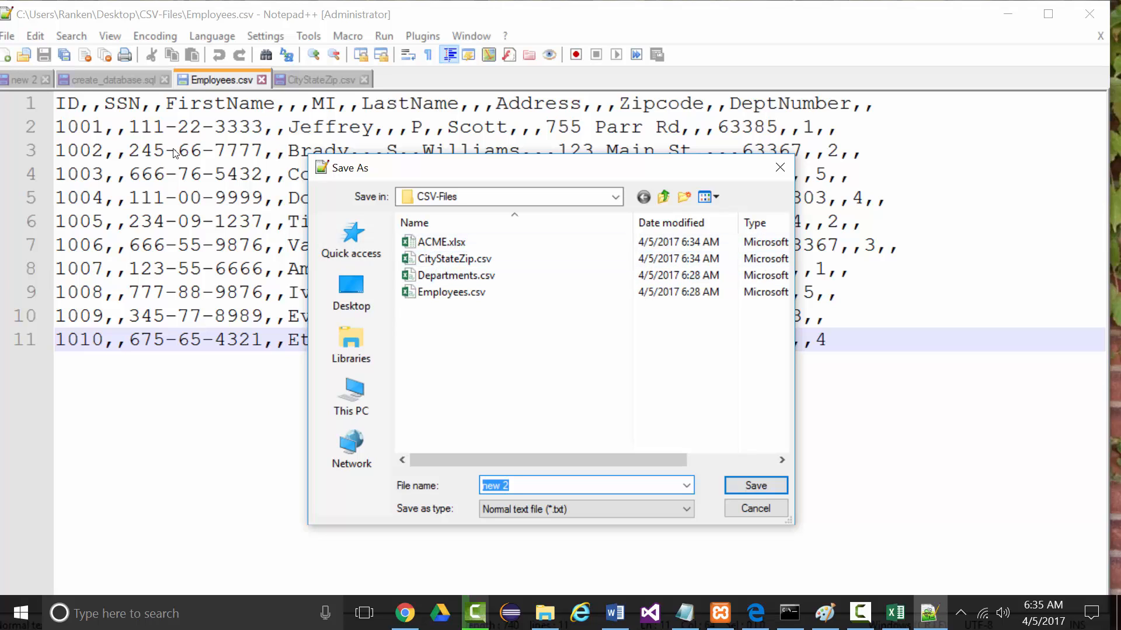
click(433, 292)
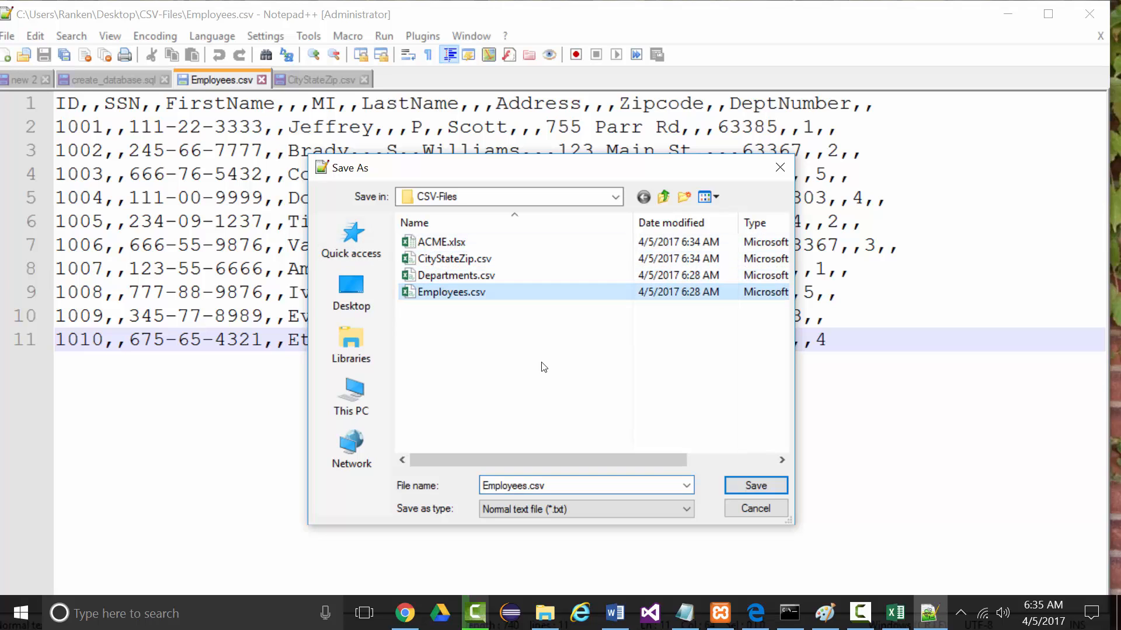
click(761, 491)
click(594, 311)
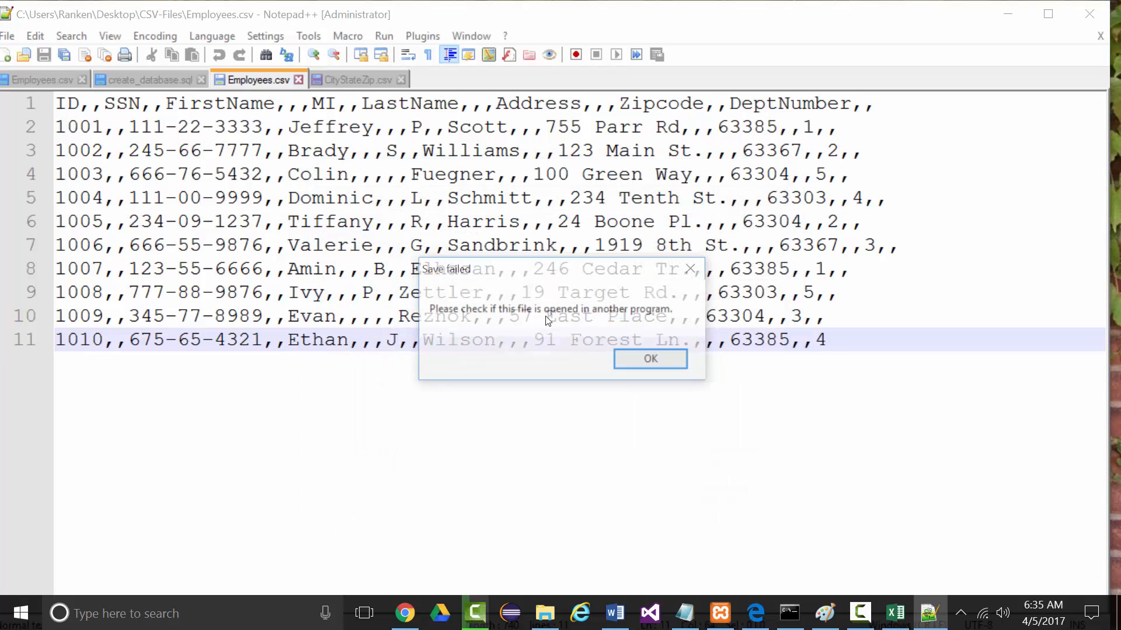
click(640, 362)
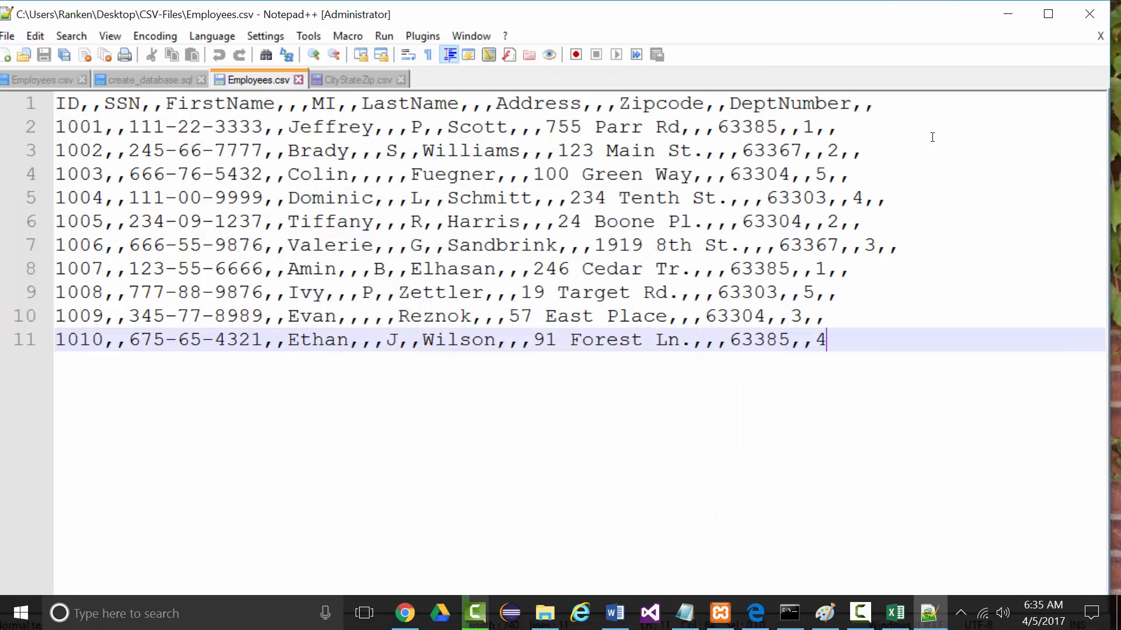
click(299, 79)
Step: Try to close CityStateZip.csv while saving its changes
click(303, 80)
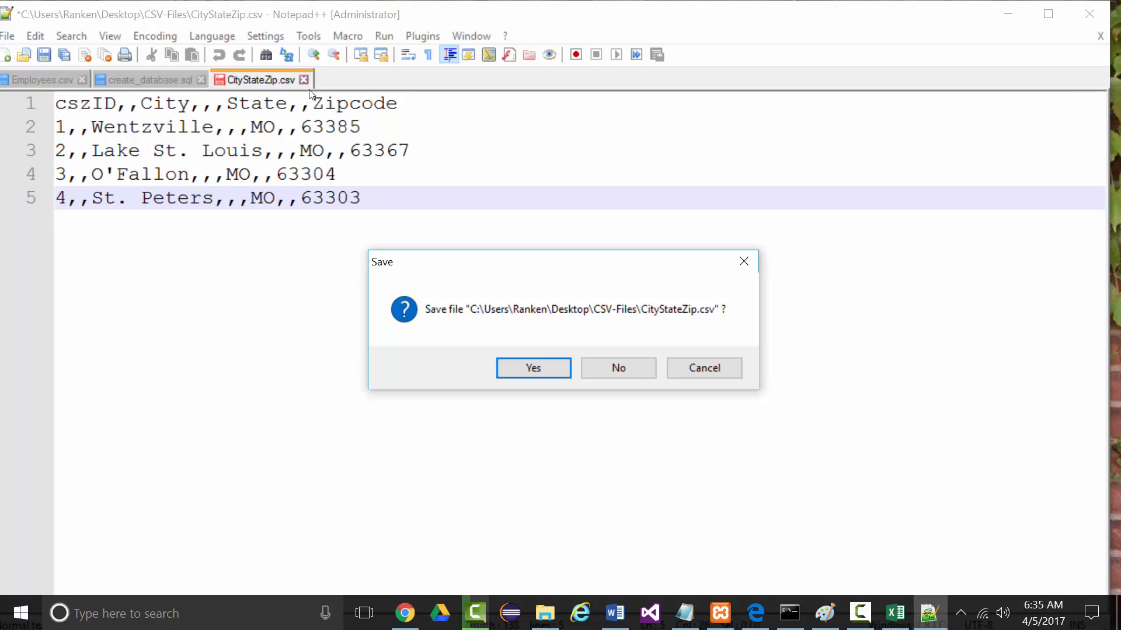
click(534, 367)
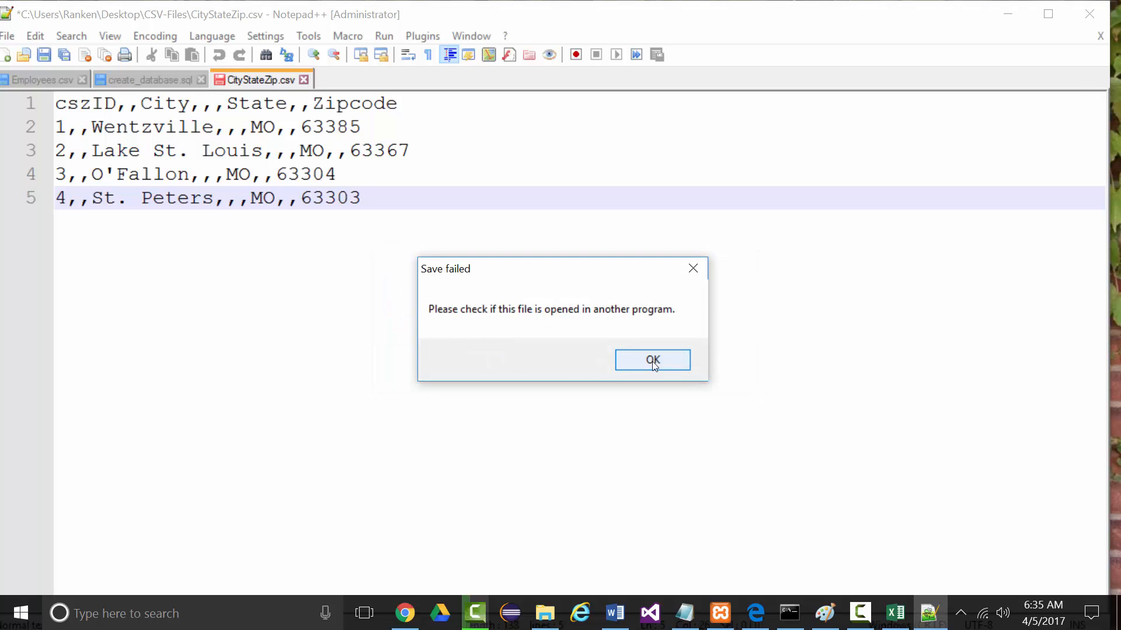
click(650, 361)
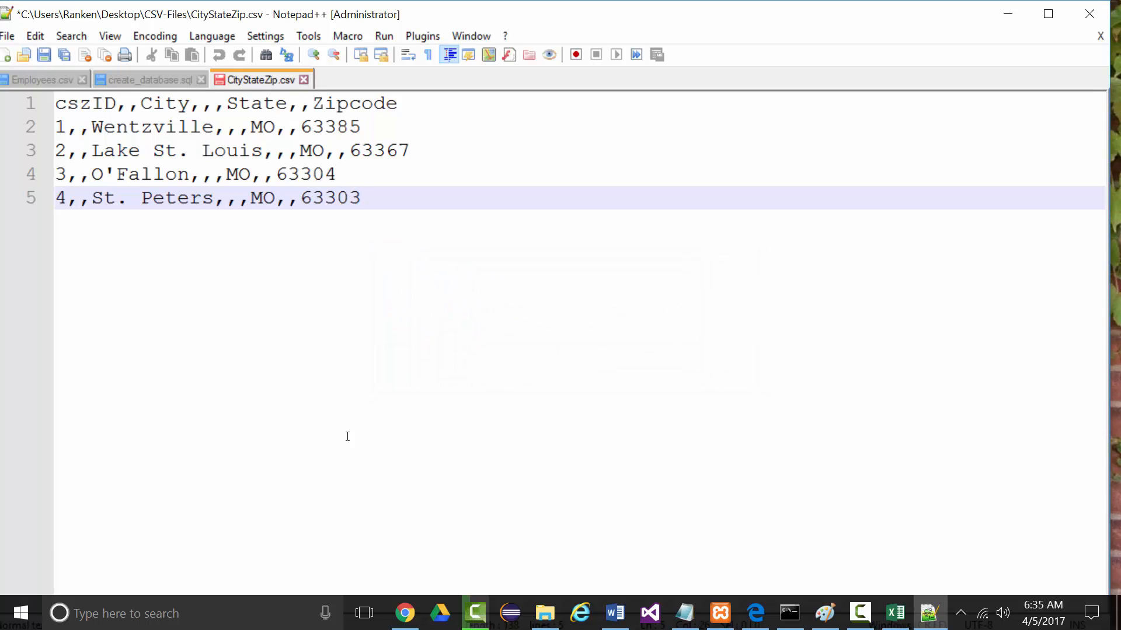
Step: Close the CityStateZip.csv workbook in Excel, saving it over the existing file and keeping the CSV (Comma delimited) format
right_click(896, 616)
click(858, 577)
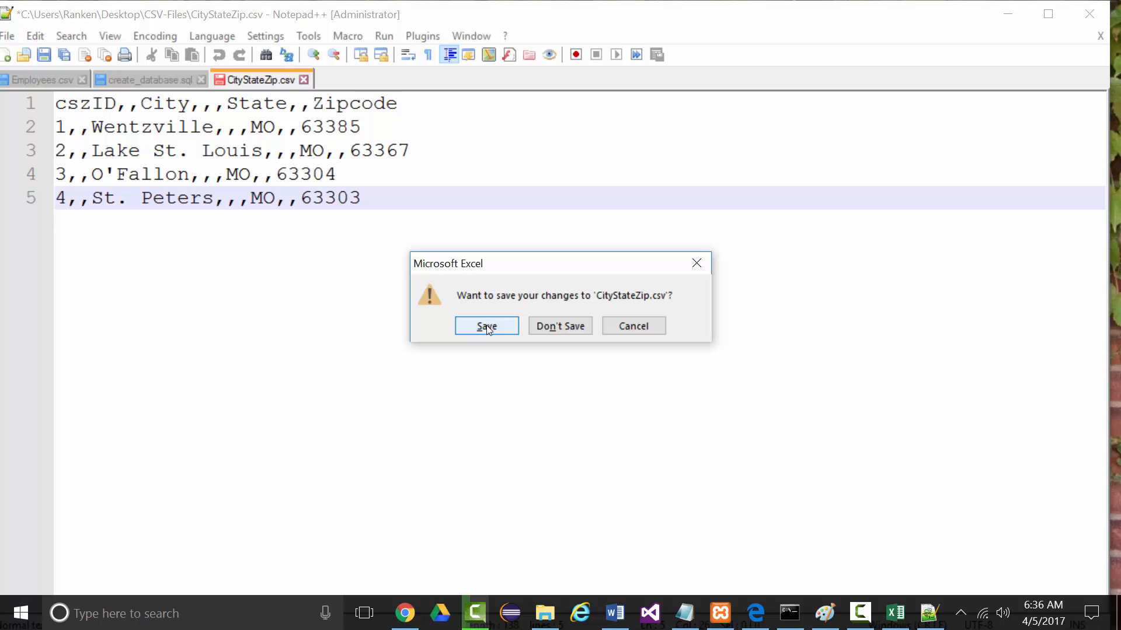
click(487, 327)
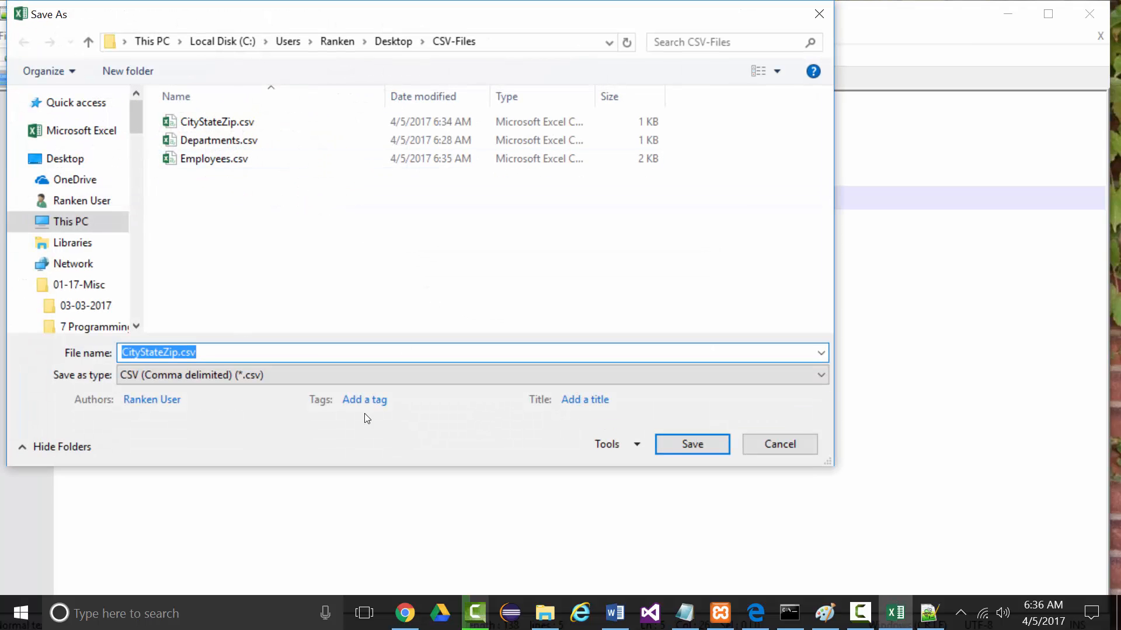
click(658, 441)
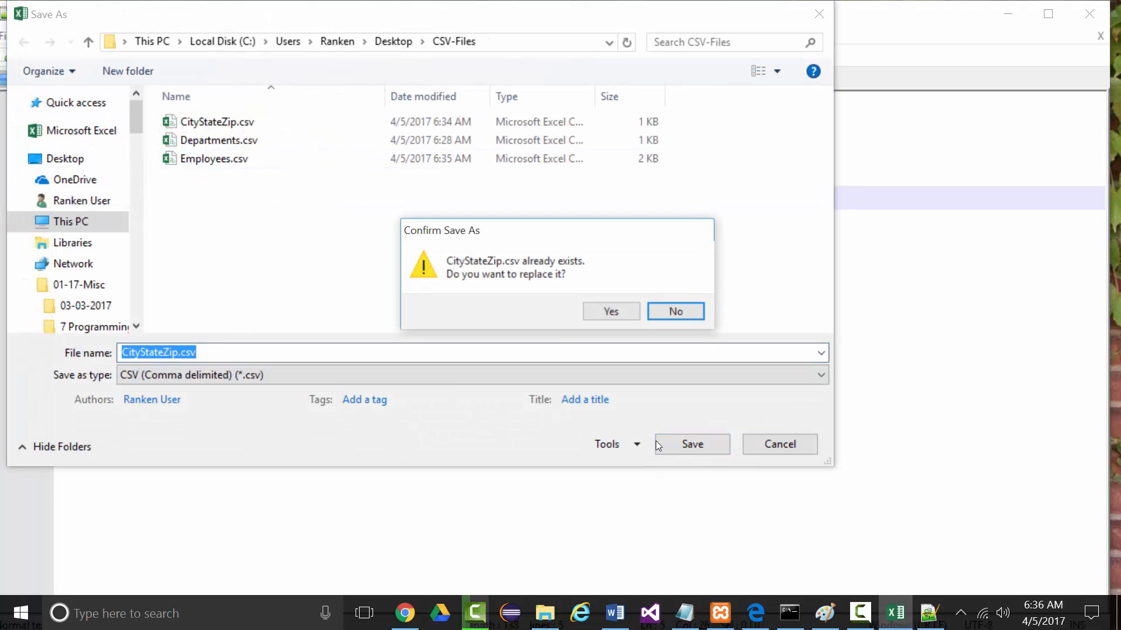
click(618, 311)
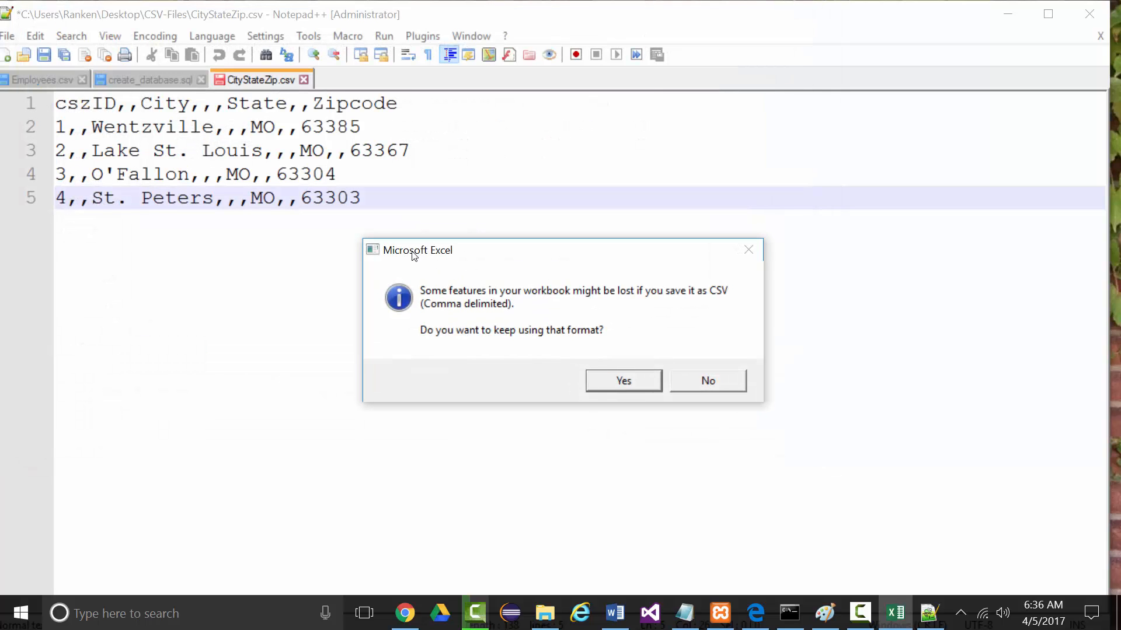
click(623, 381)
click(620, 380)
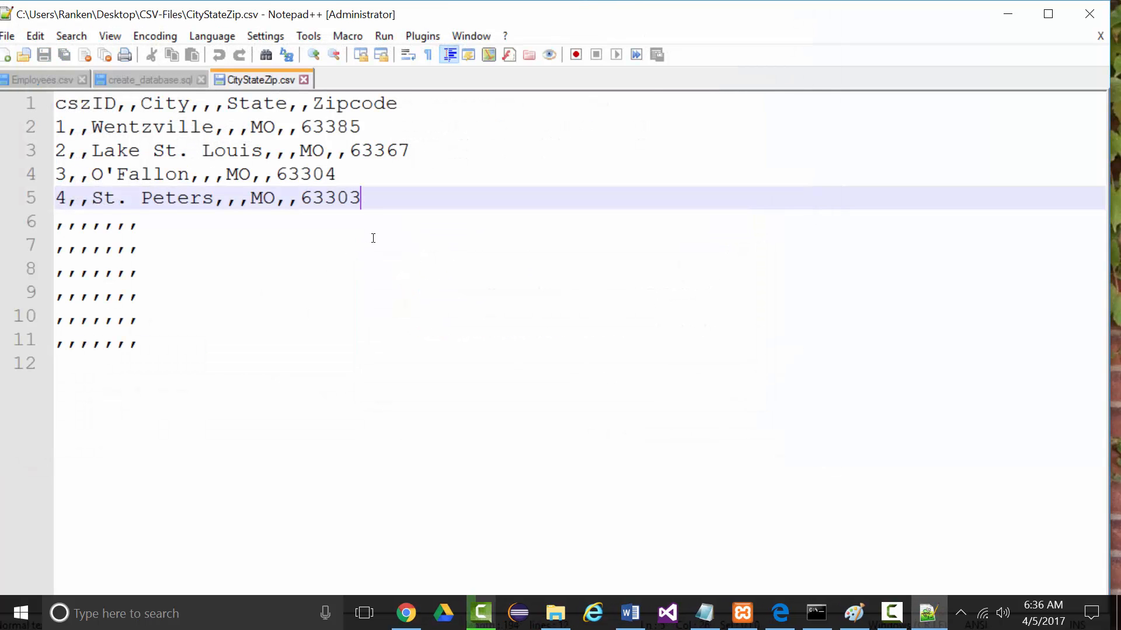
Step: Delete the comma-only lines after the St. Peters row in CityStateZip.csv, save and close the file, and return to the CSV-Files folder
shift+click(391, 416)
key(Delete)
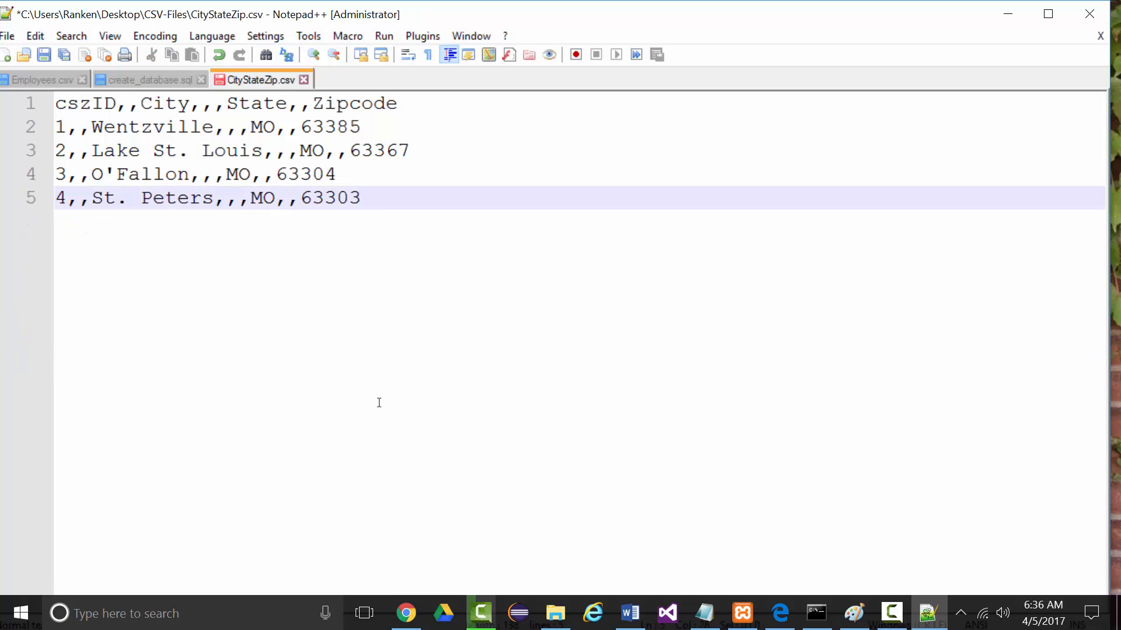
click(63, 56)
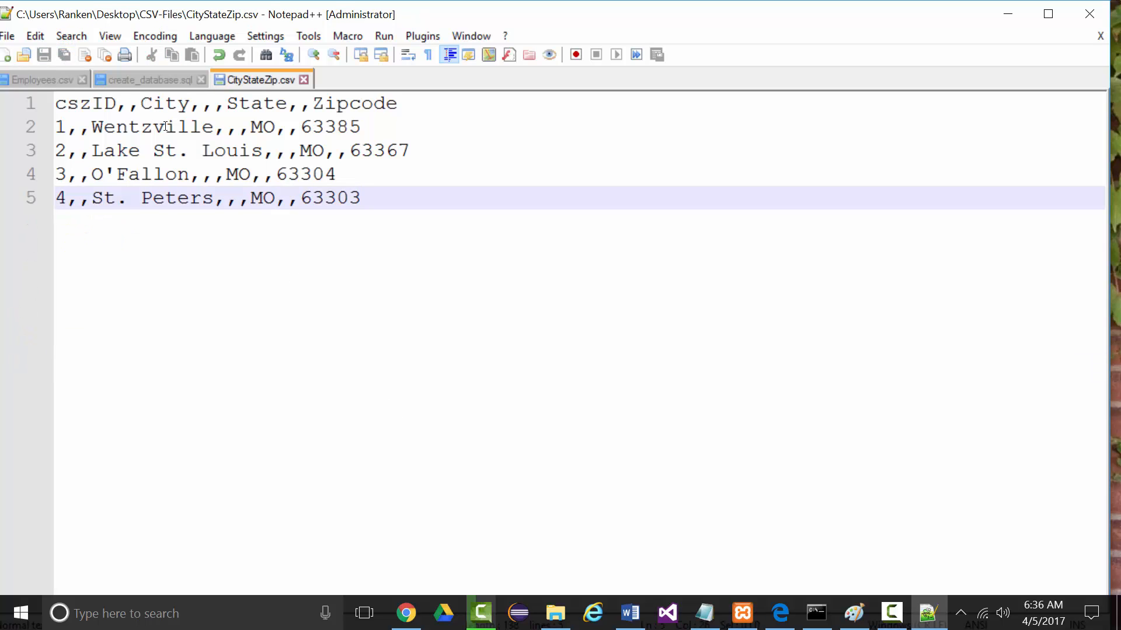
click(304, 79)
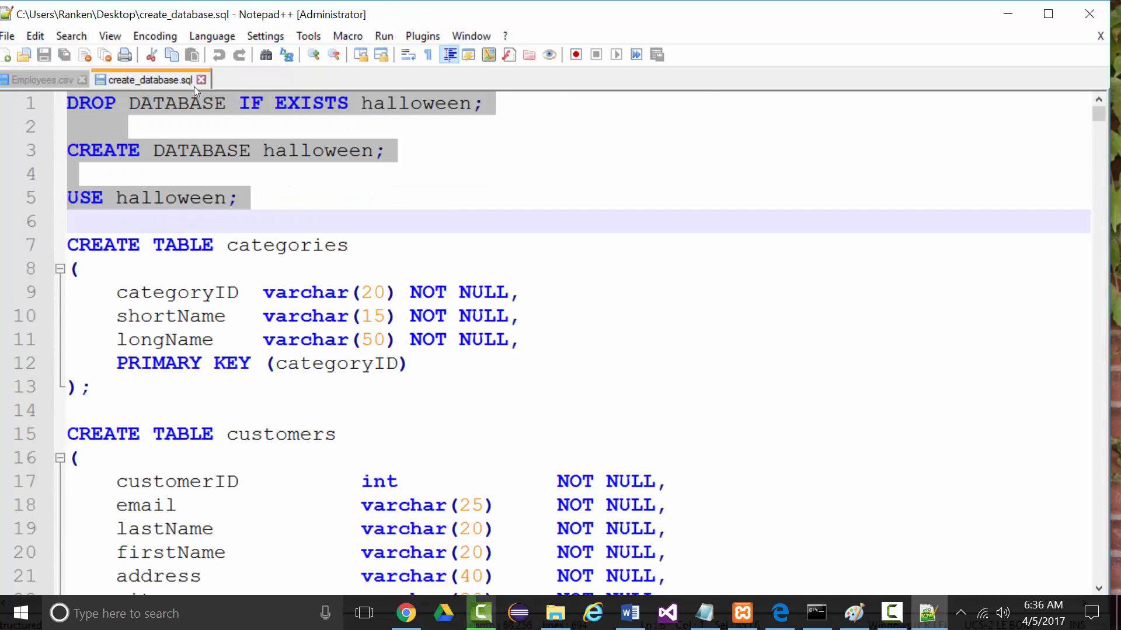
click(1007, 14)
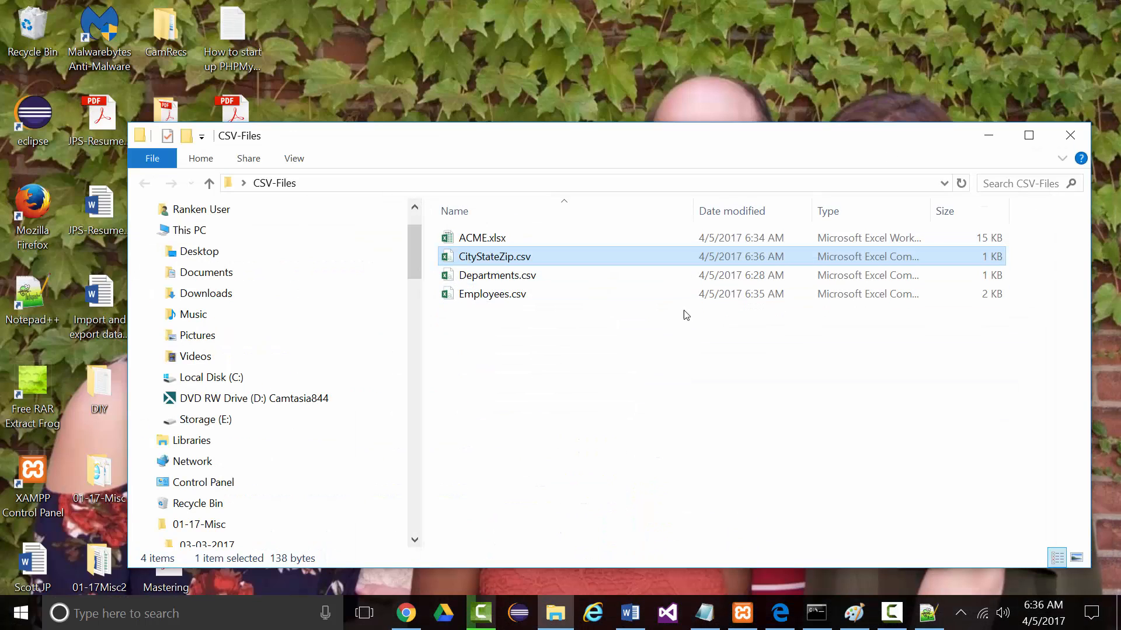
Step: Minimize the CSV-Files folder, switch to Chrome, and read Step 6 of the MySQL import article on creating tables
click(988, 135)
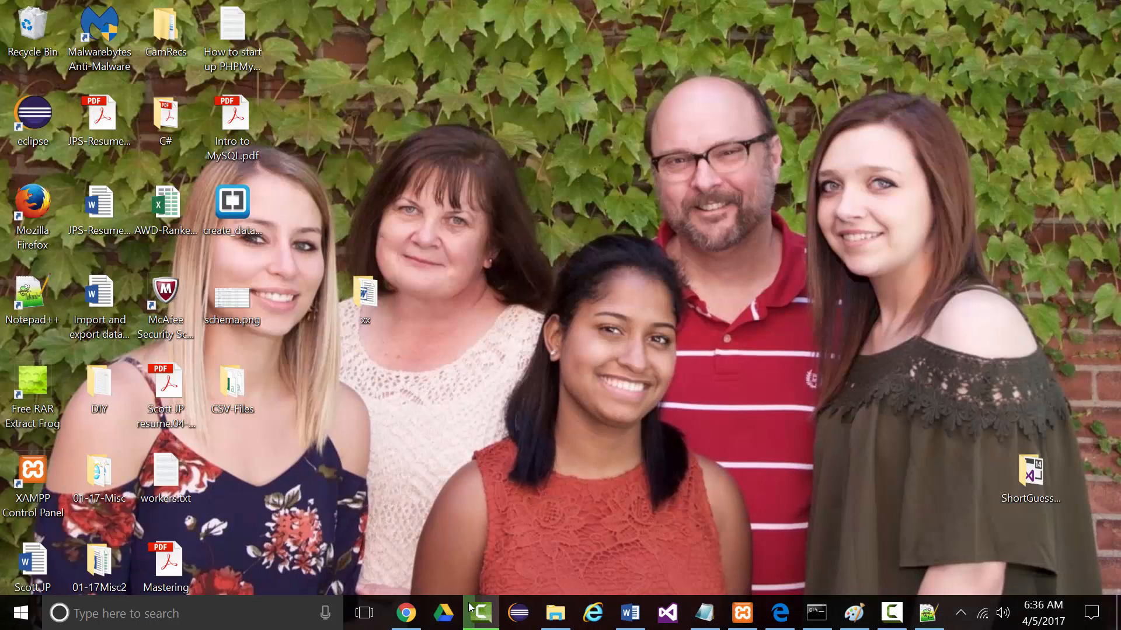
click(407, 612)
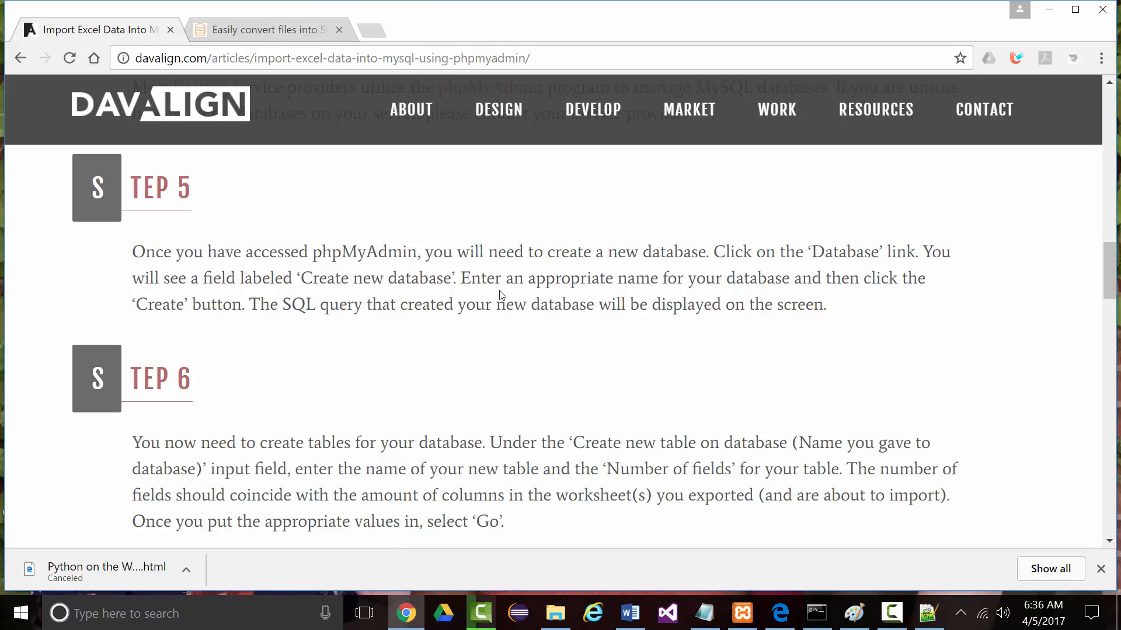
scroll(327, 344, down, 3)
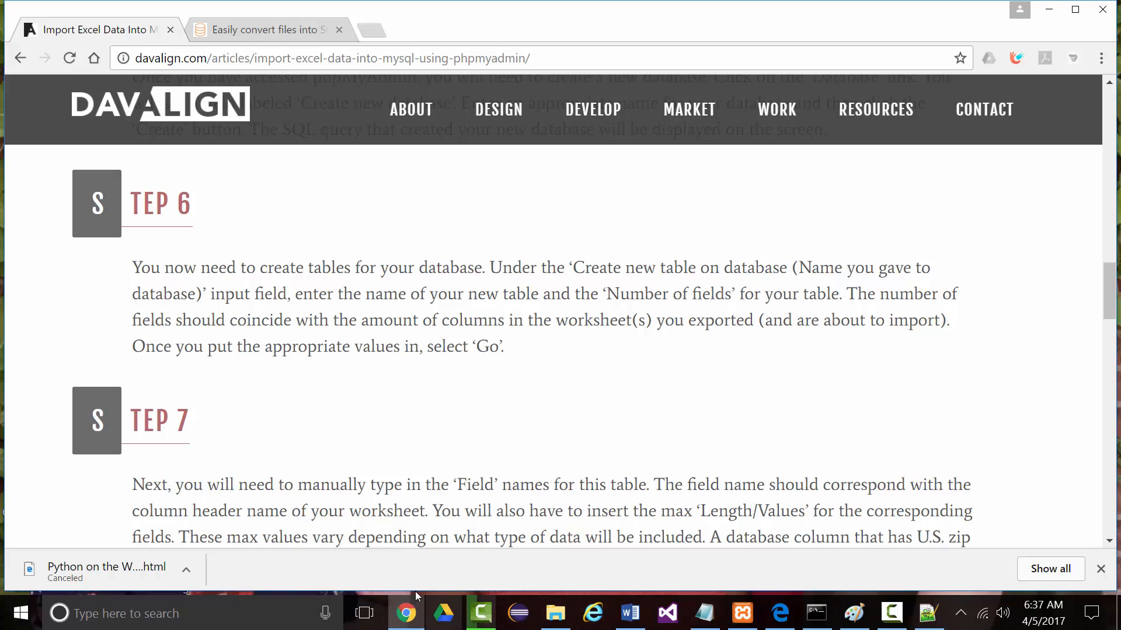
Step: Switch to phpMyAdmin in Edge and start a new table named departments with 2 columns in the new_acme database
click(780, 613)
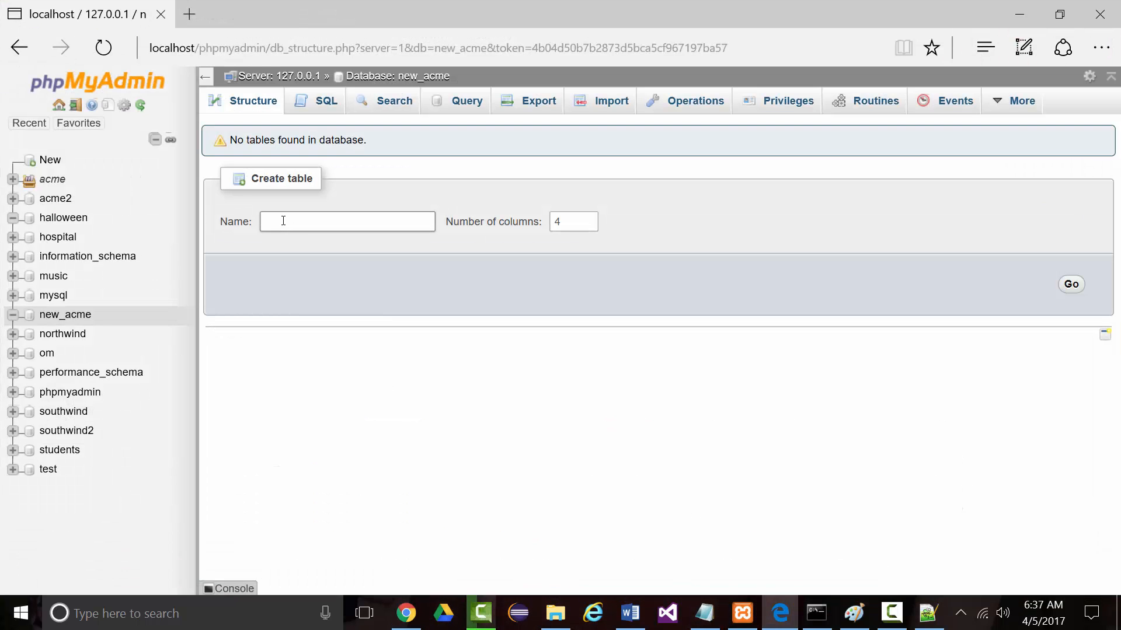
click(274, 222)
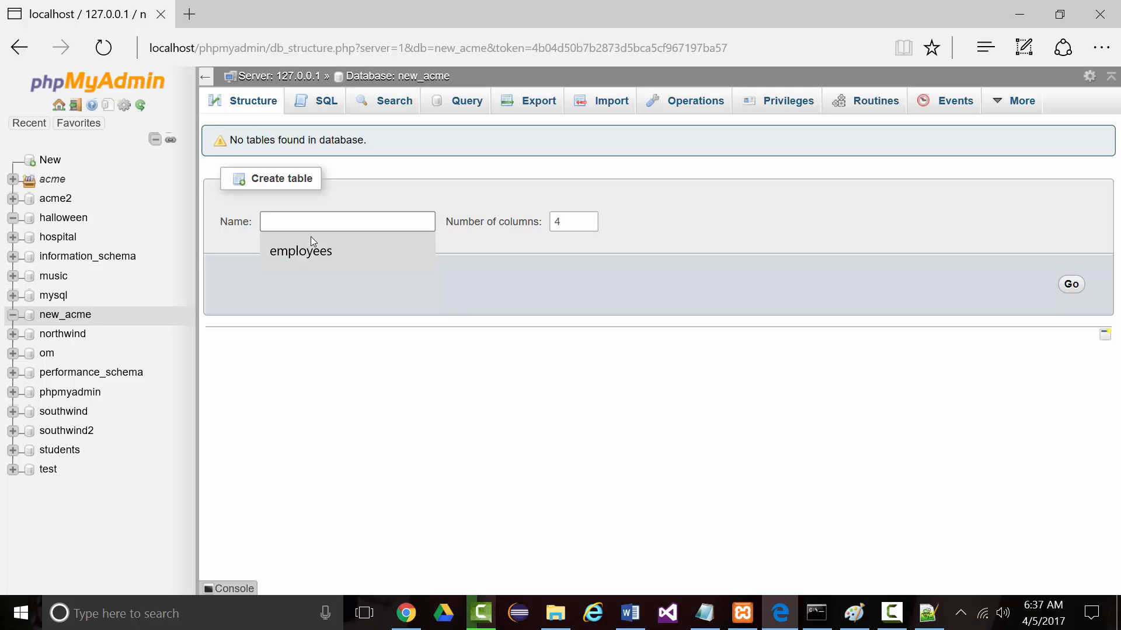
text(departments)
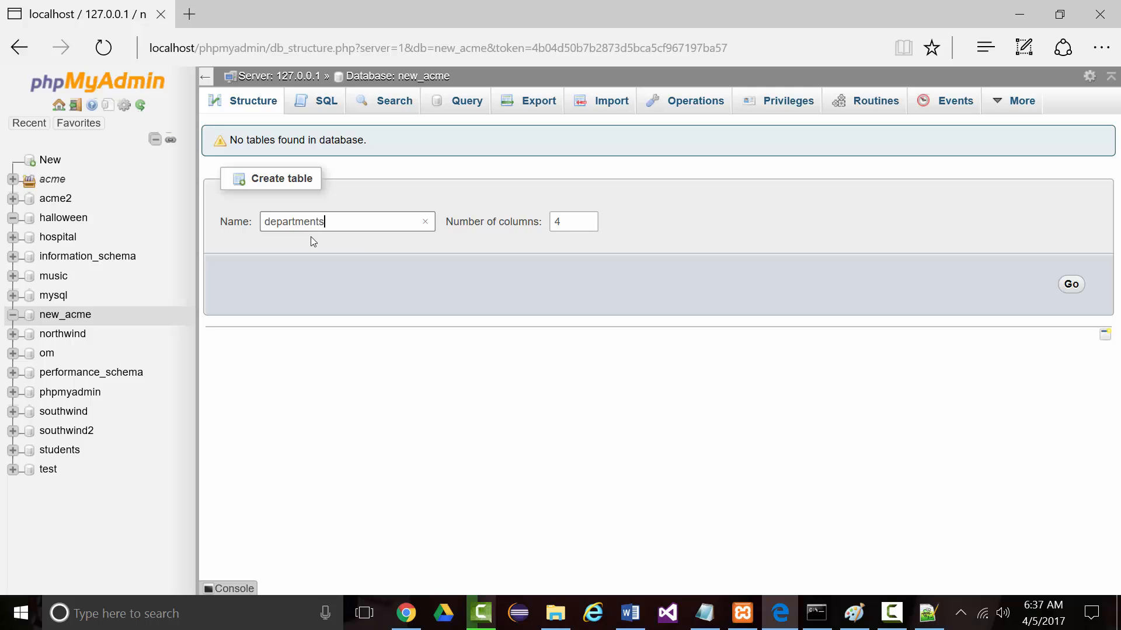
key(Tab)
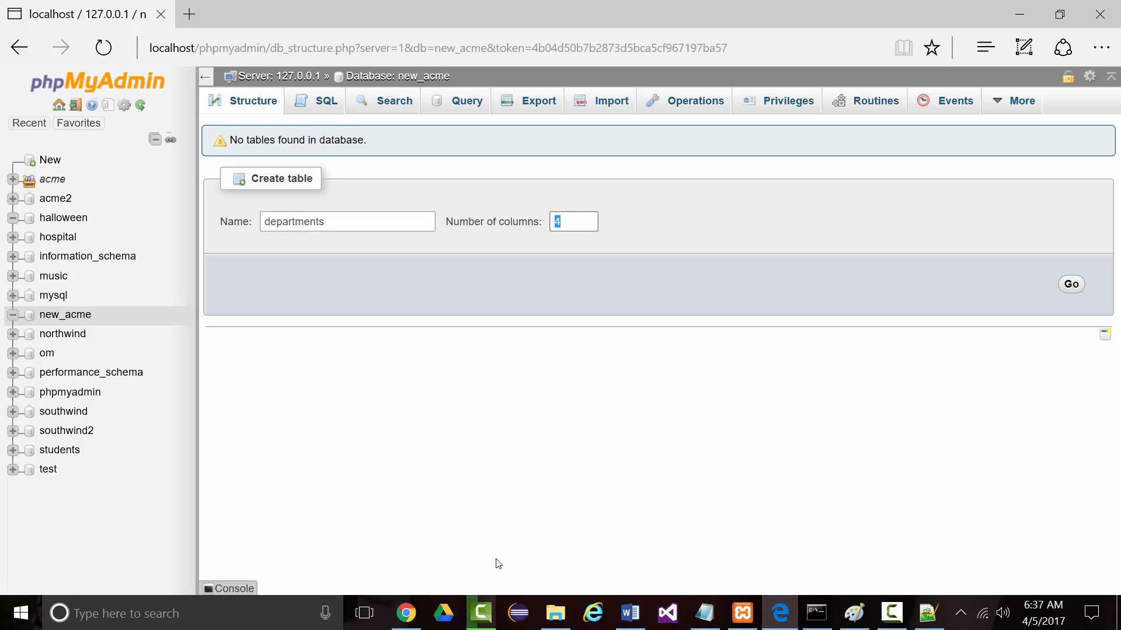
text(2)
click(1071, 283)
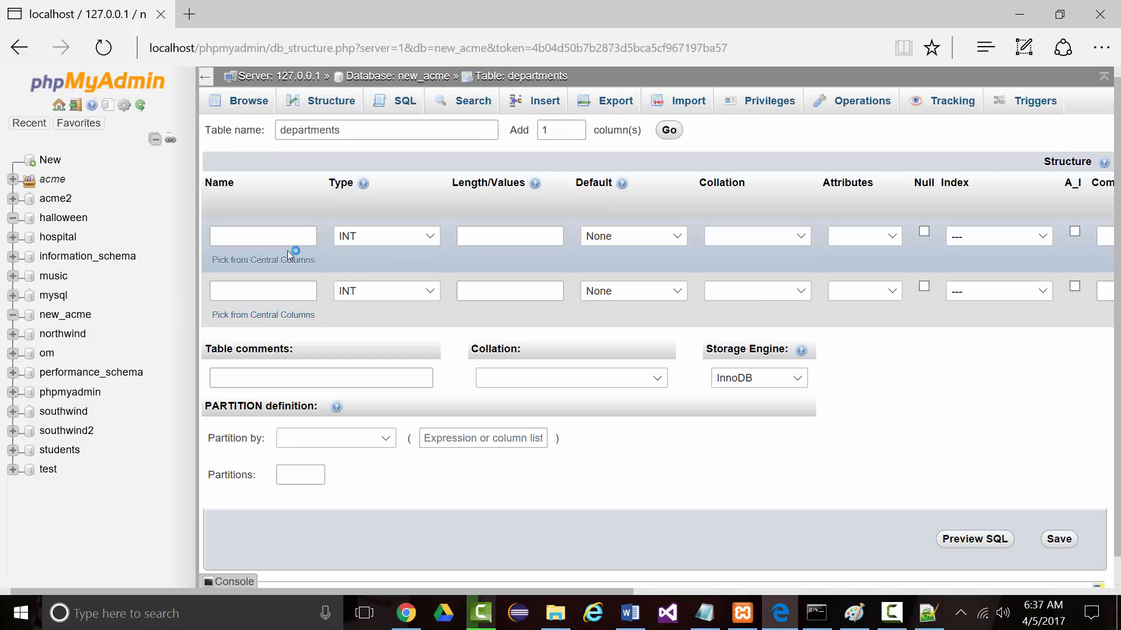
Step: Define the first column as deptNumber, make it the PRIMARY index, and enable auto-increment for it
click(288, 237)
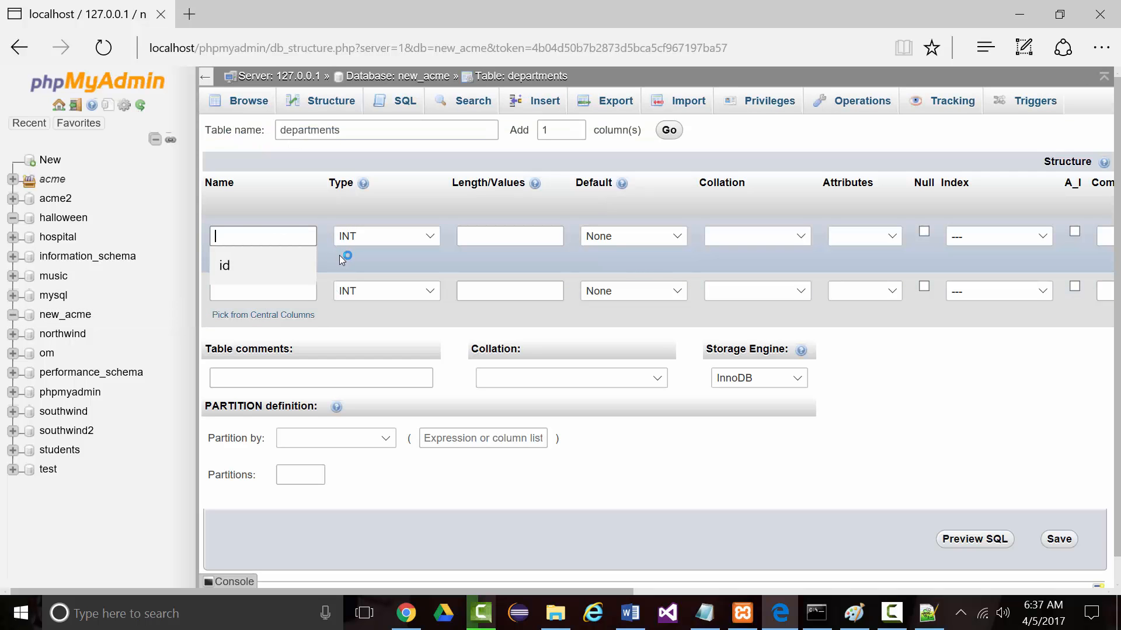
text(deptNumber)
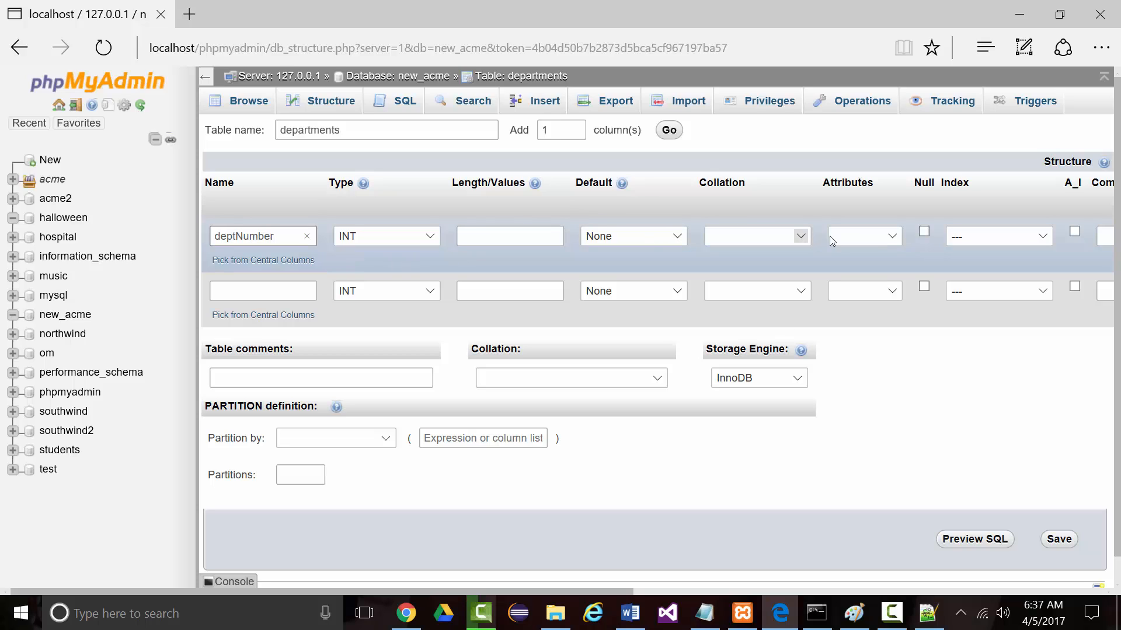
click(896, 236)
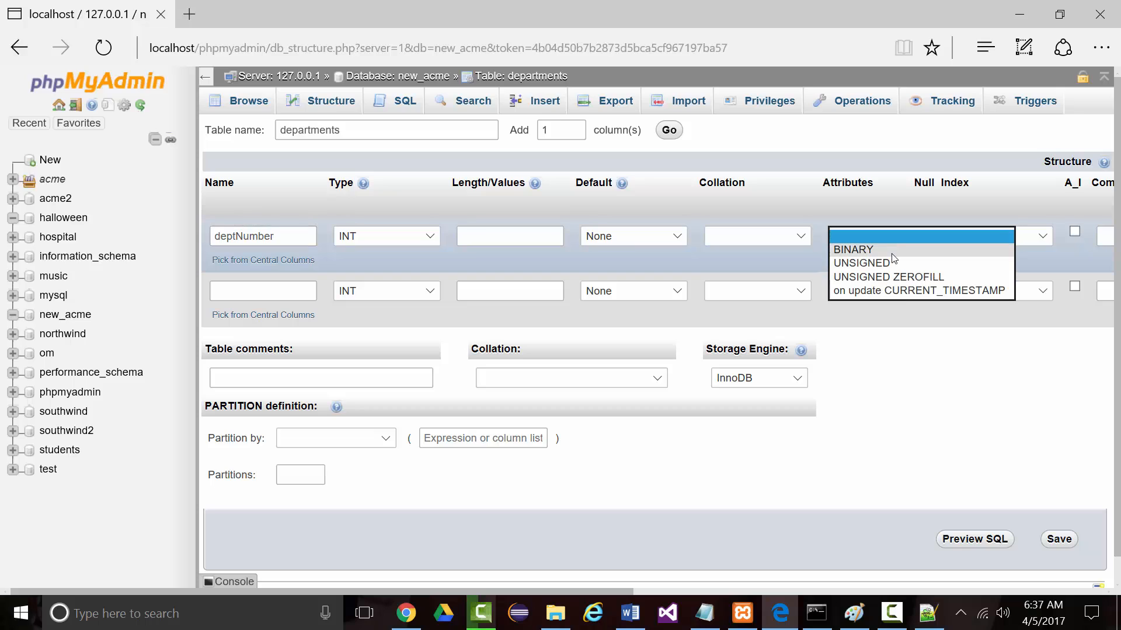
click(892, 237)
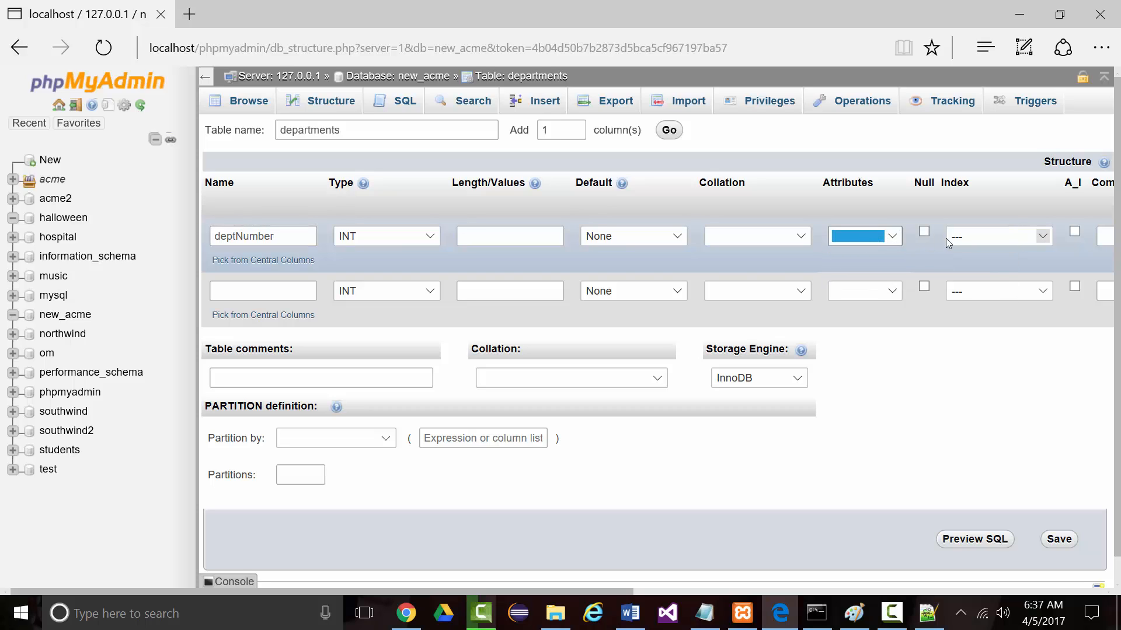
click(1048, 236)
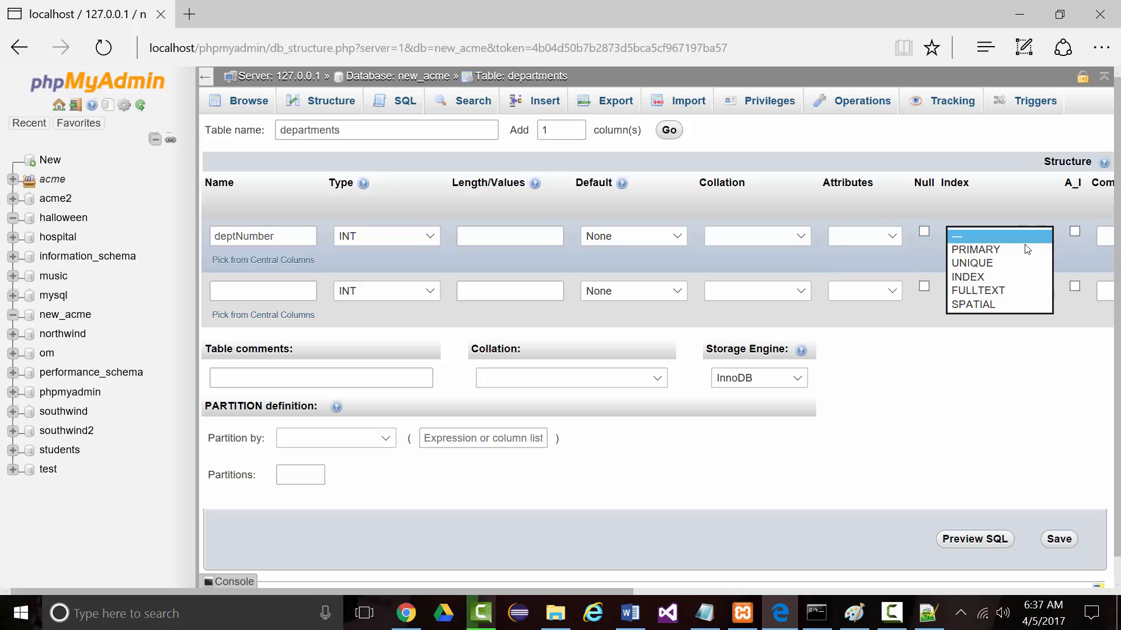
click(1032, 248)
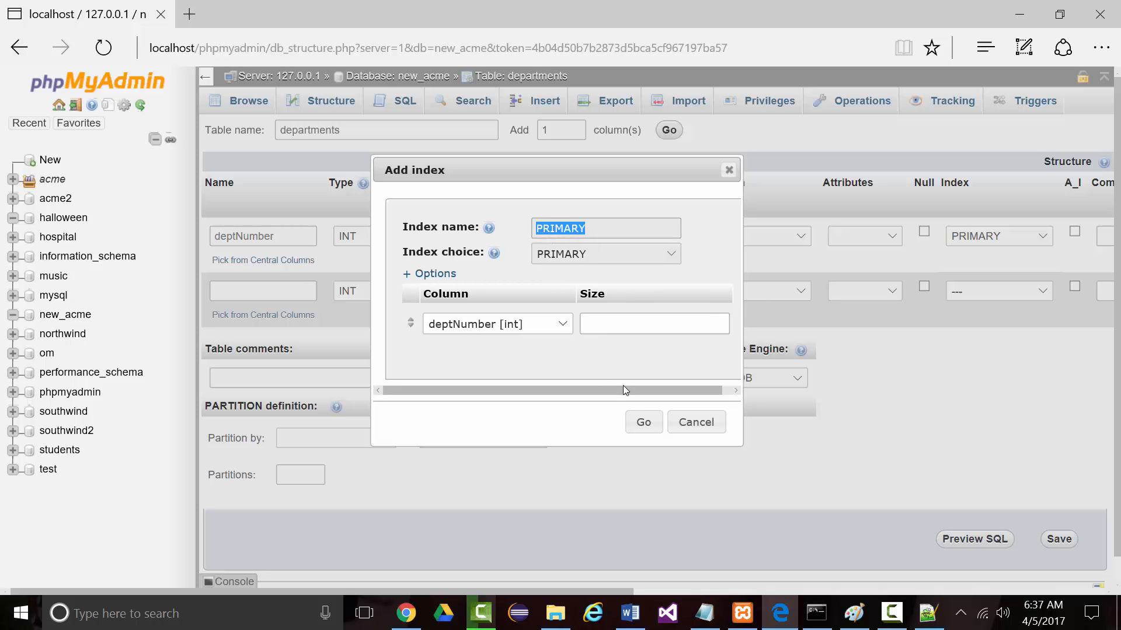
click(642, 422)
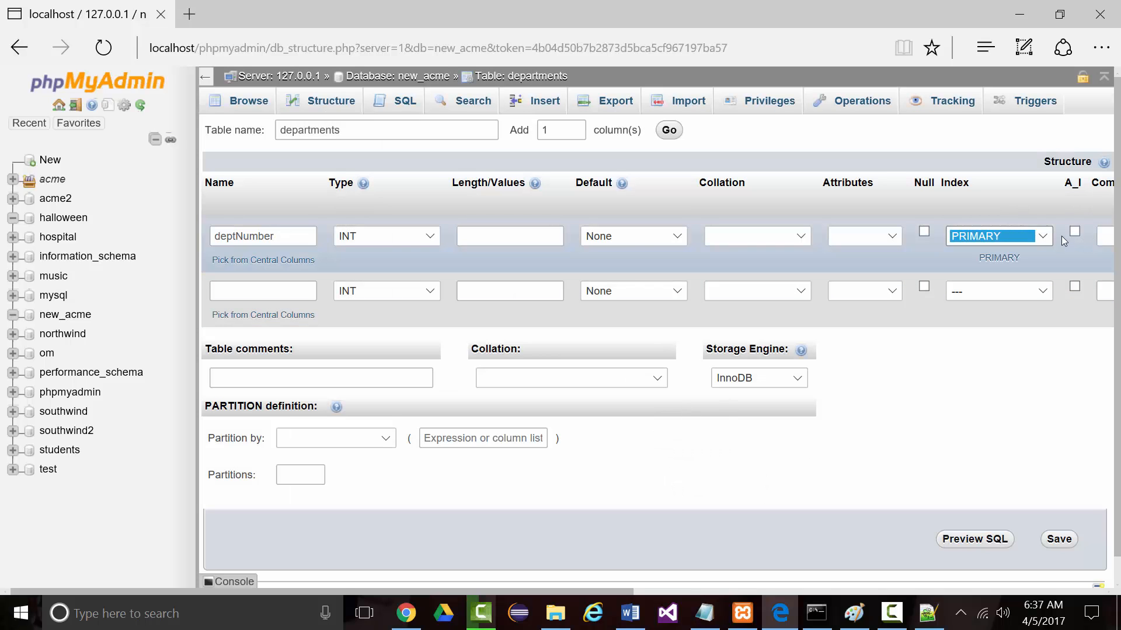
click(1074, 232)
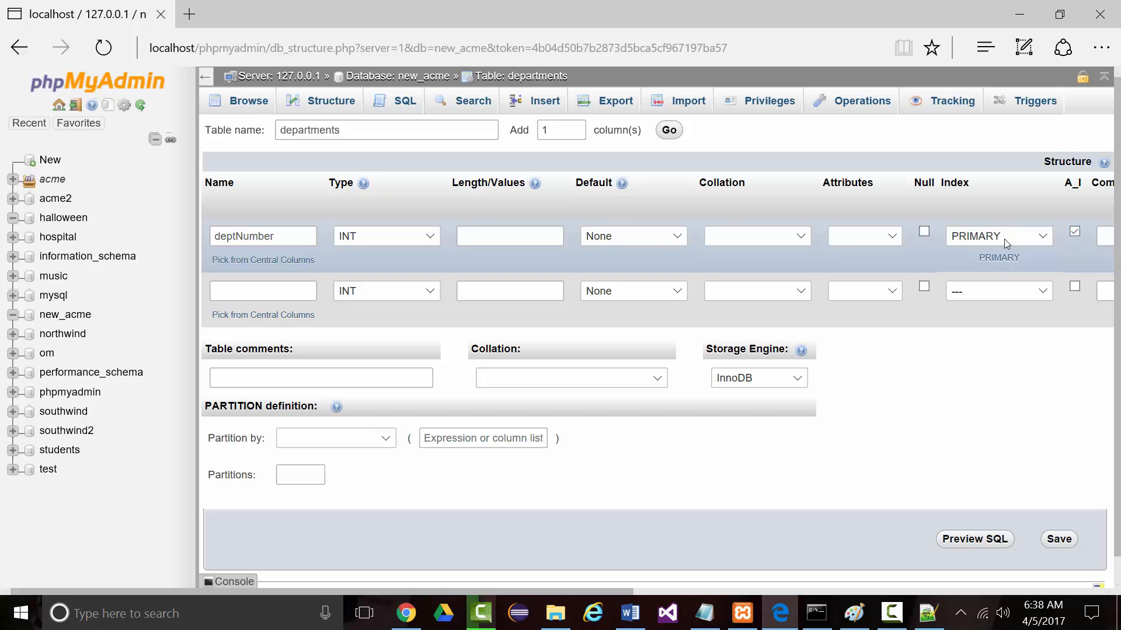
Step: Name the second column of the departments table deptName
click(267, 291)
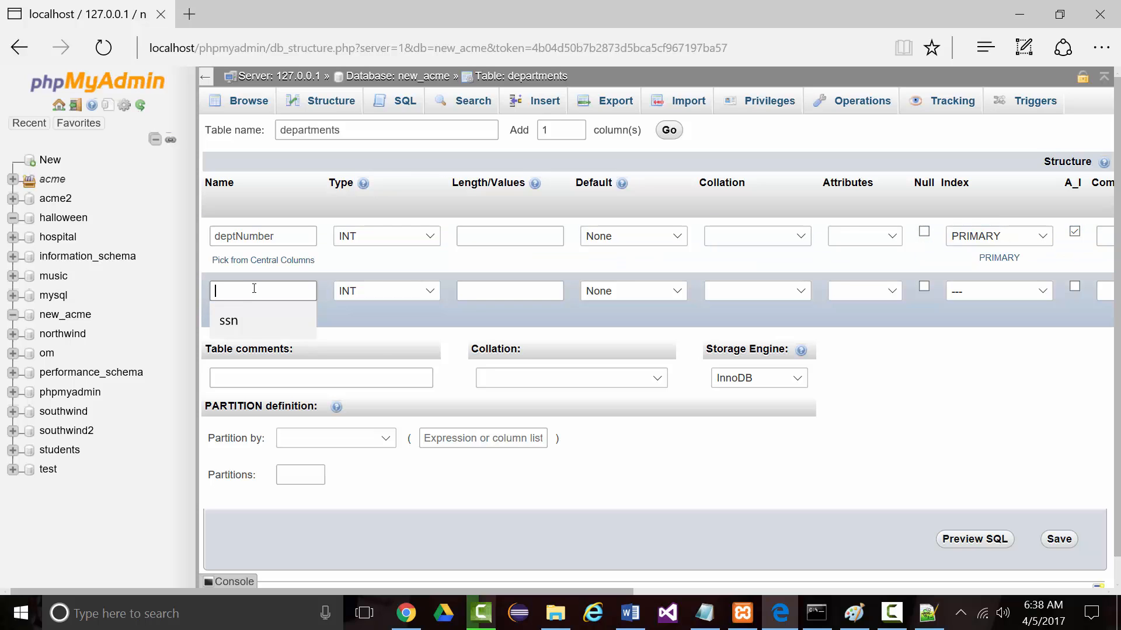
text(de)
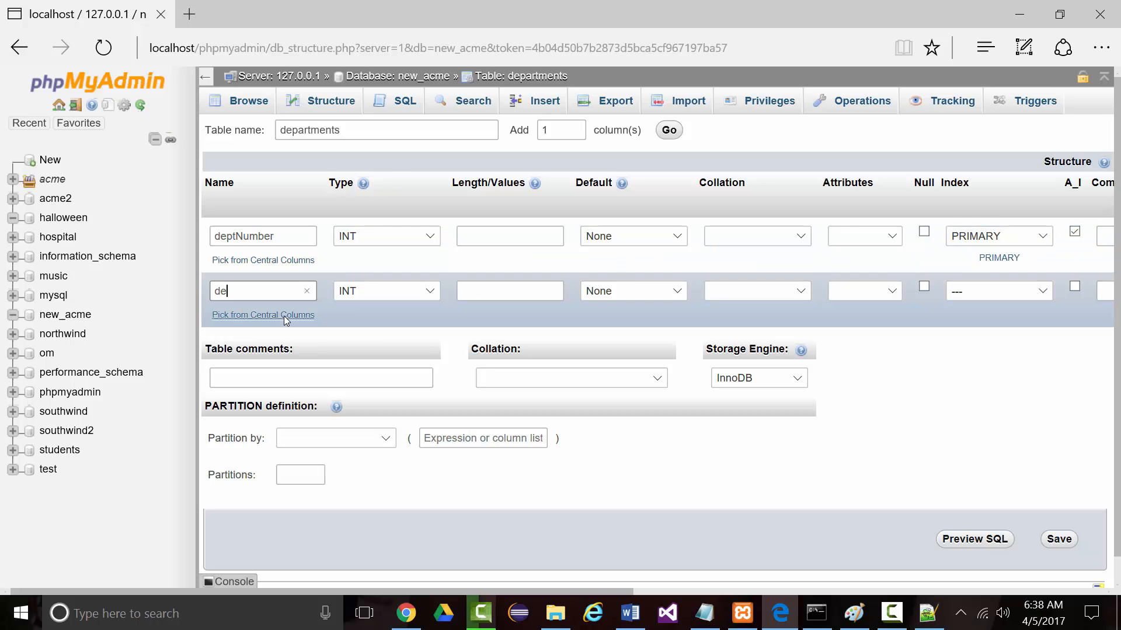
text(ptName)
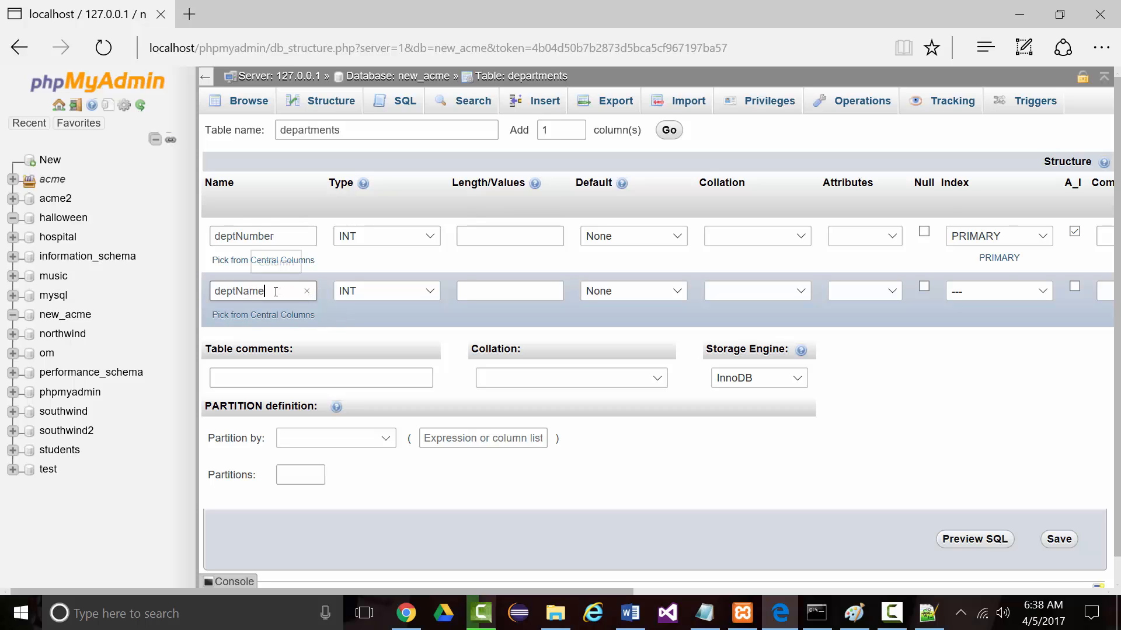
Step: Change the two column names to all lowercase, deptnumber and deptname
click(240, 238)
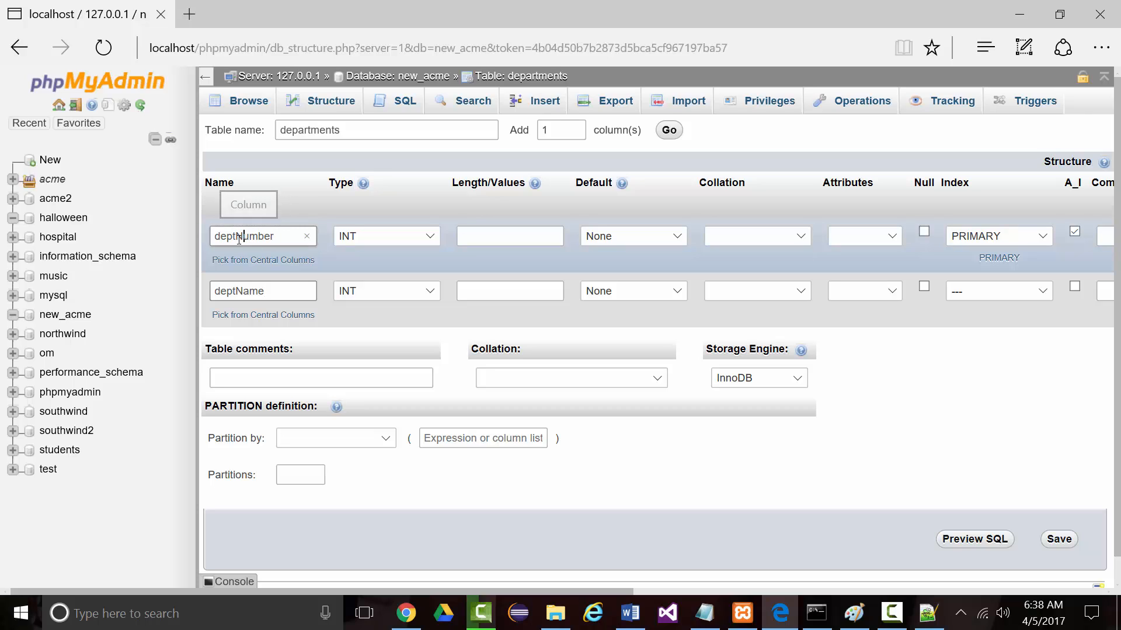
key(Delete)
text(n)
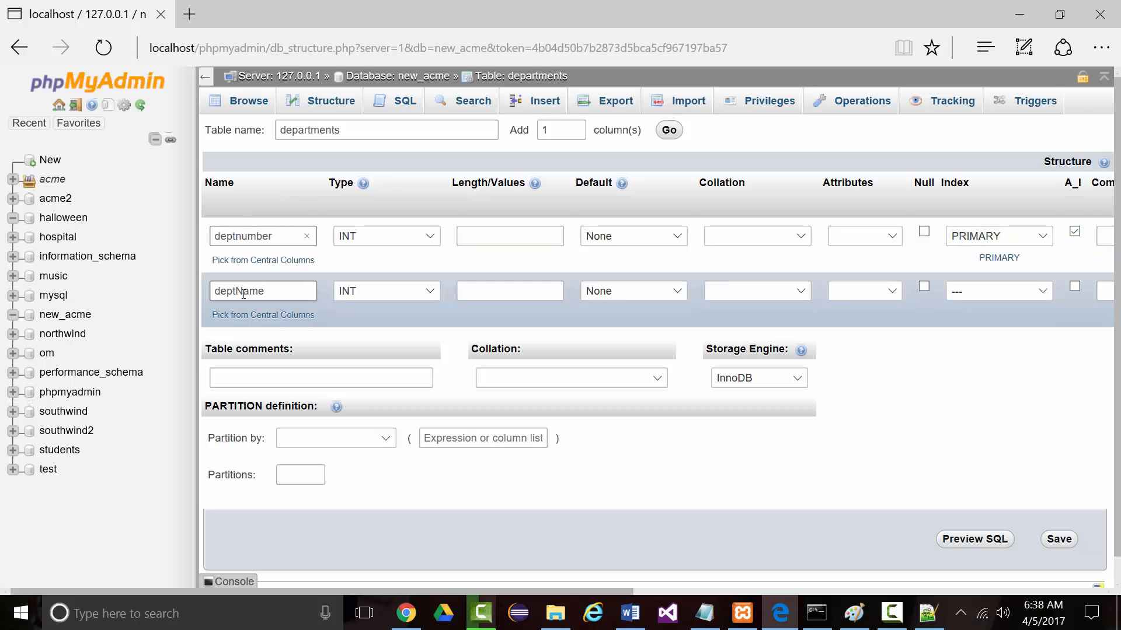
drag(243, 293, 239, 292)
text(n)
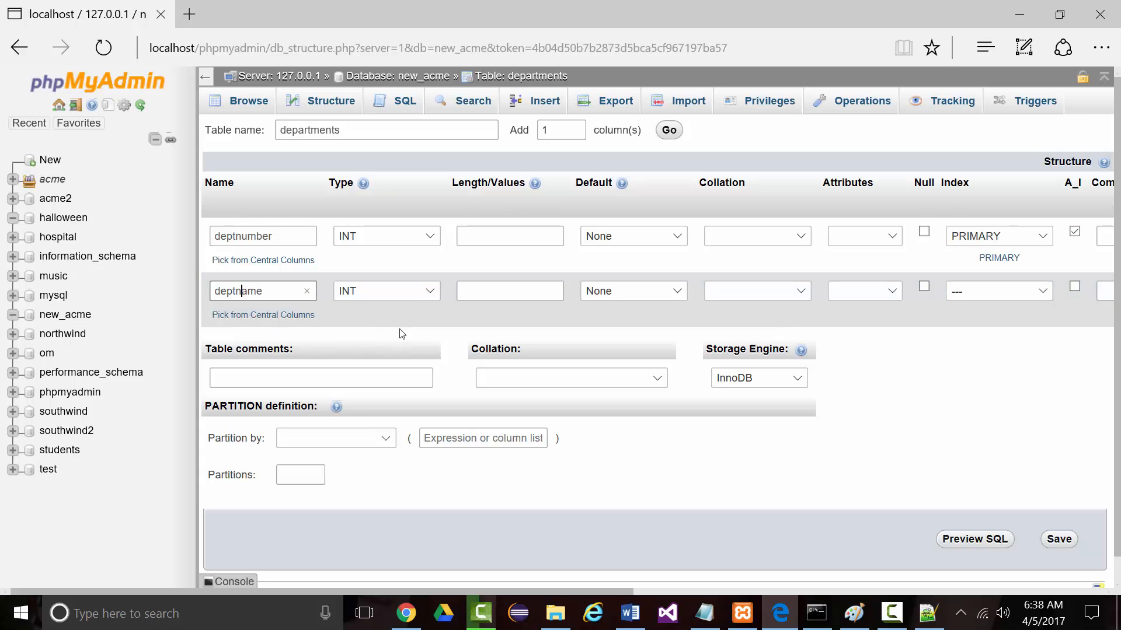
Step: Set the deptname column's type to VARCHAR with a length of 25
click(431, 291)
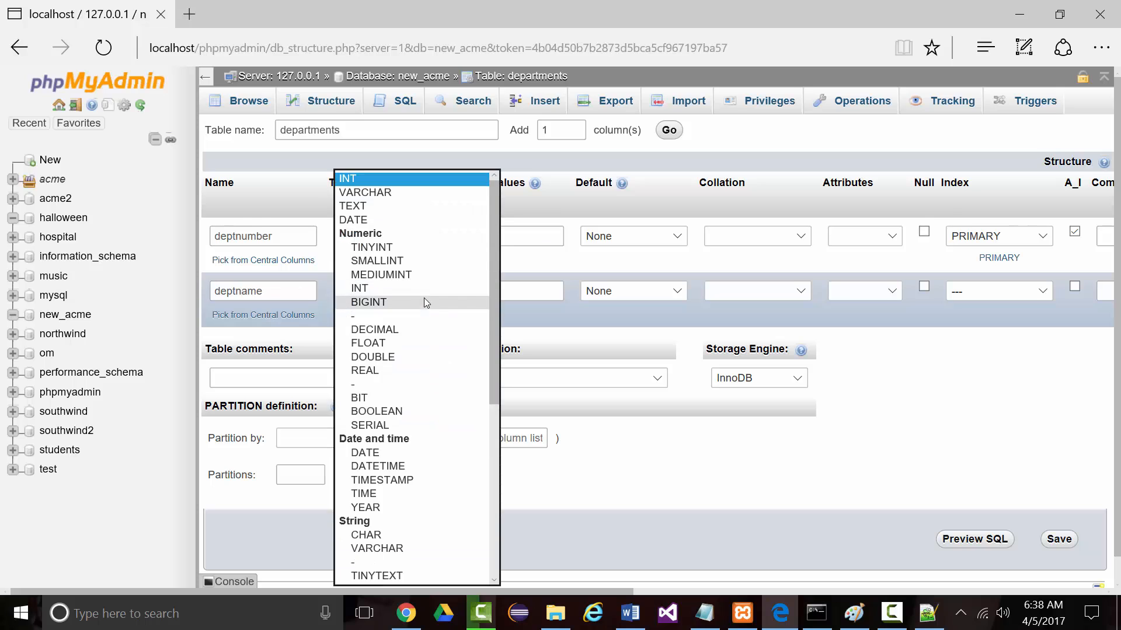
scroll(432, 327, down, 4)
click(377, 424)
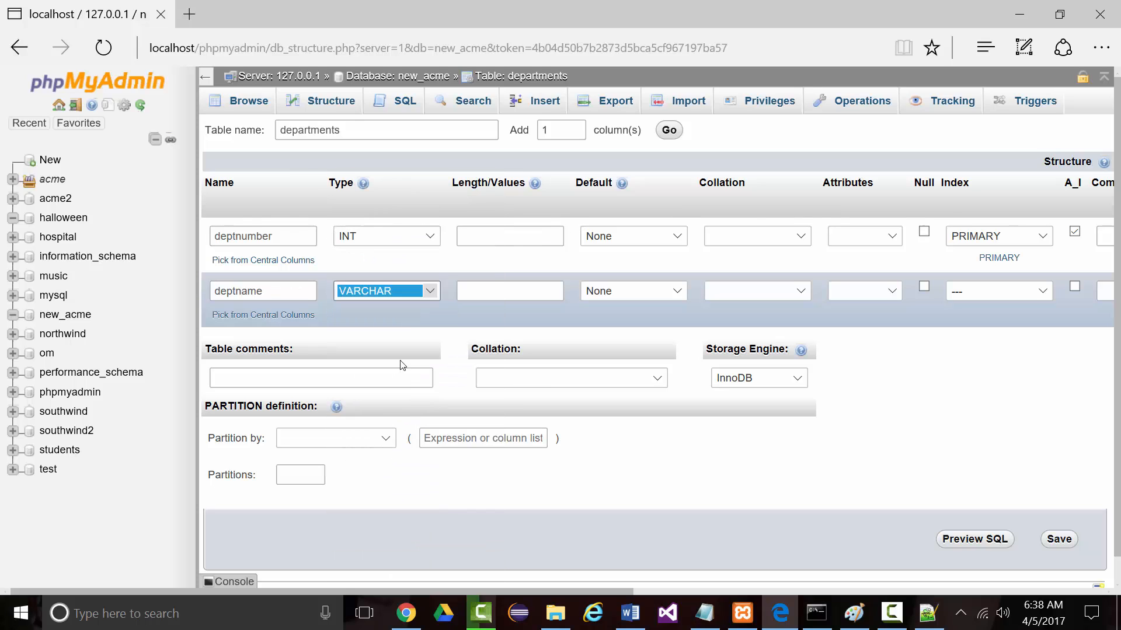
click(494, 288)
text(25)
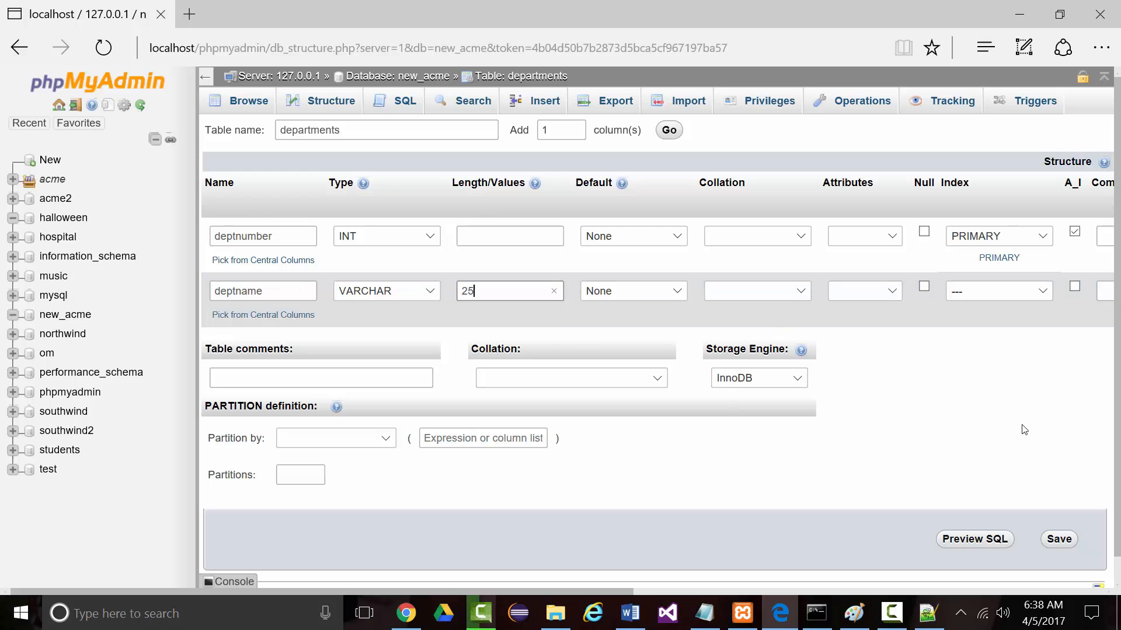
Step: Narrow the database navigation area to make more room for the departments table's column definitions
scroll(976, 493, down, 1)
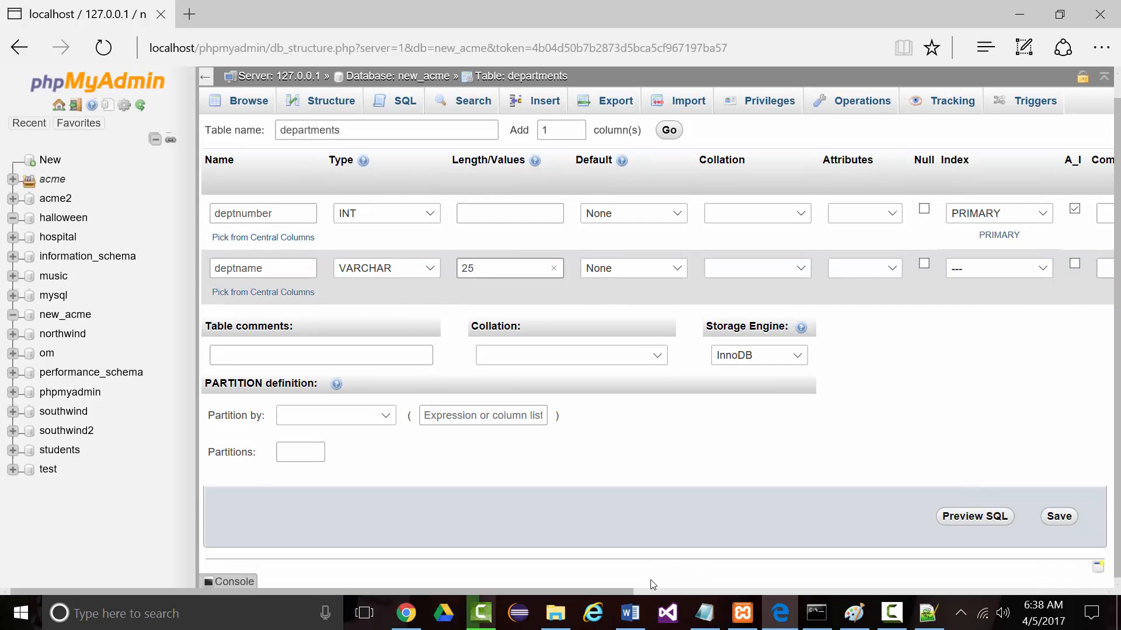
mouse_move(594, 588)
mouse_down()
mouse_move(970, 593)
mouse_move(587, 588)
mouse_up()
scroll(668, 367, down, 3)
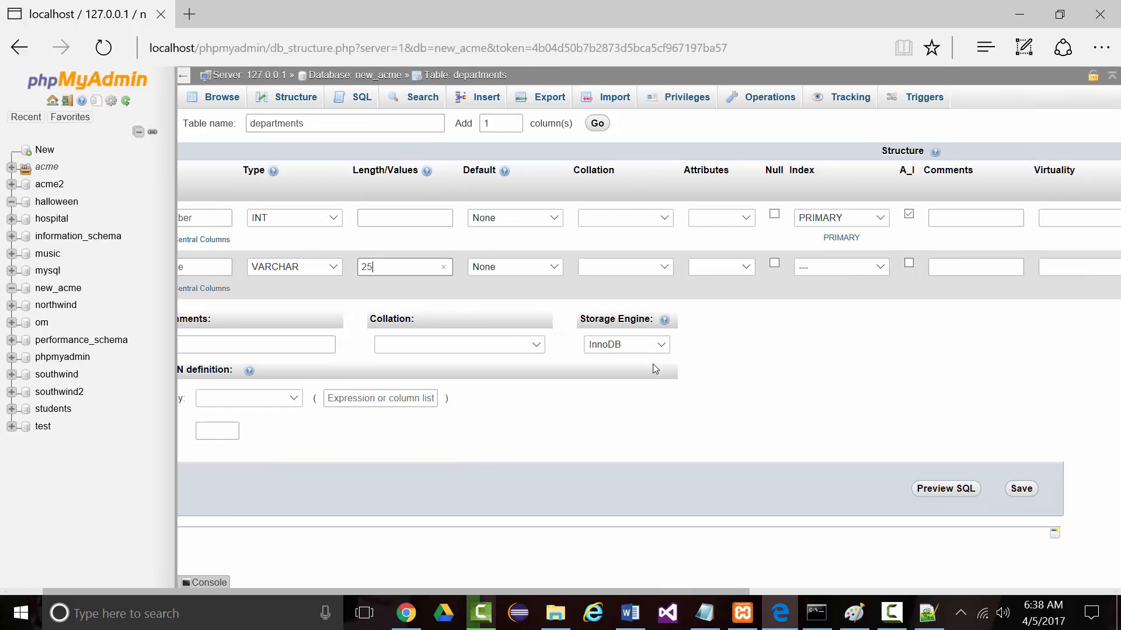
scroll(655, 369, up, 3)
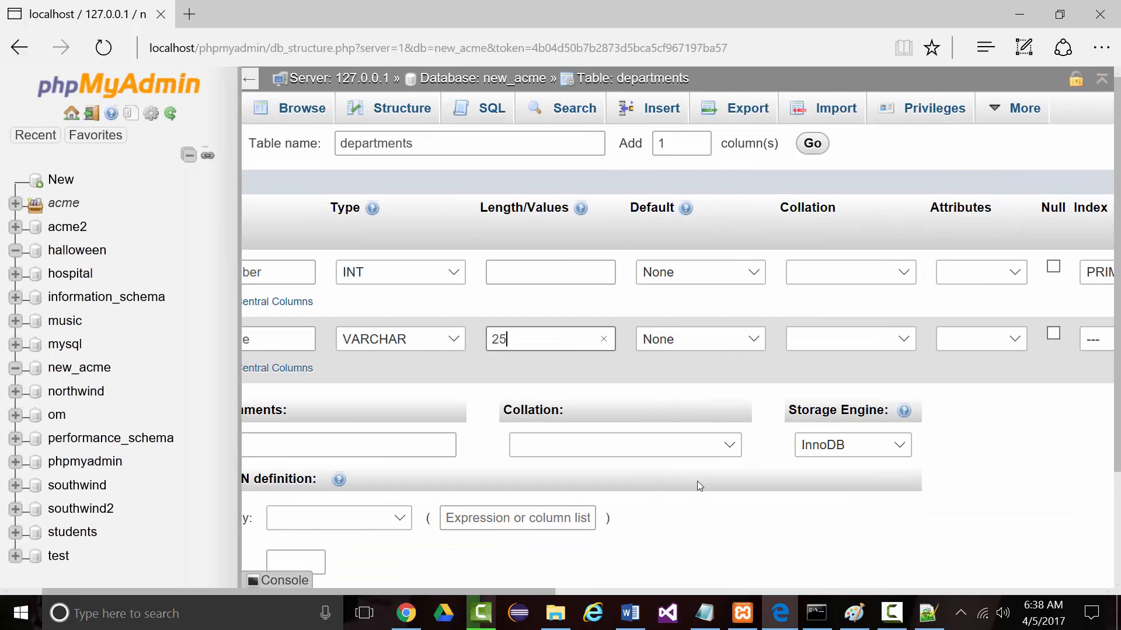
scroll(412, 389, up, 1)
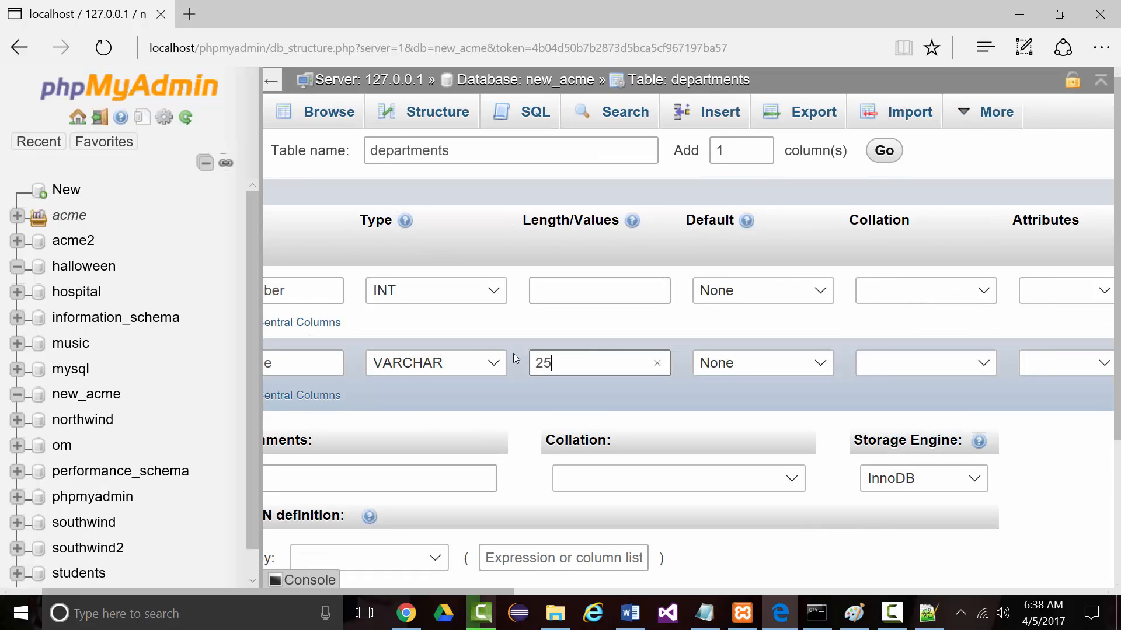
scroll(411, 347, down, 2)
scroll(410, 345, down, 2)
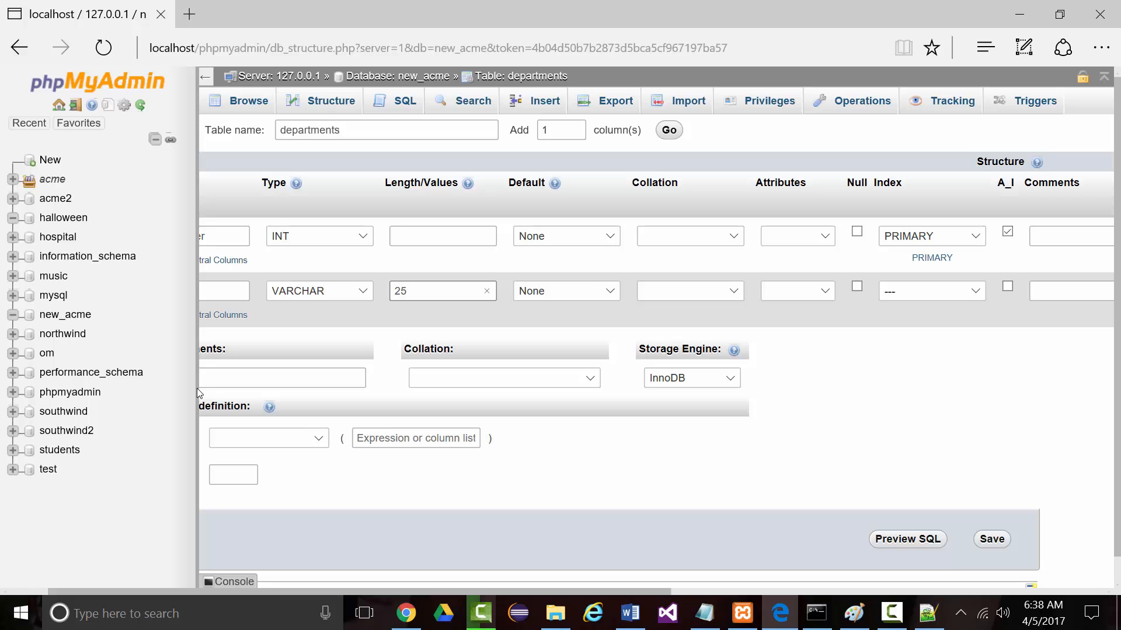
drag(197, 388, 98, 390)
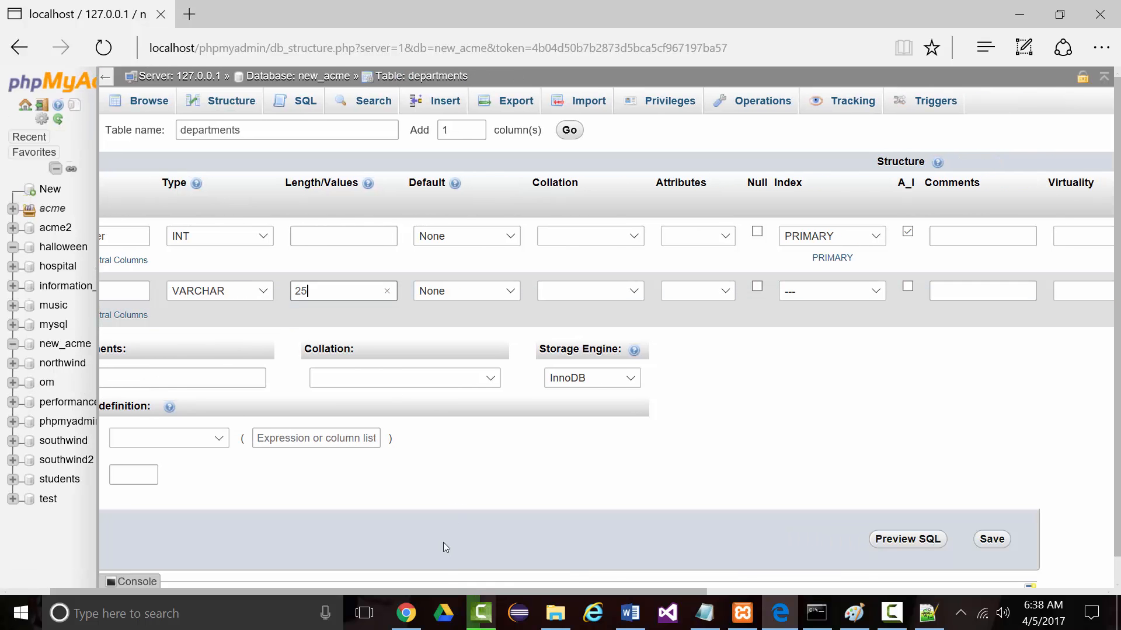
key(ctrl+a)
click(397, 540)
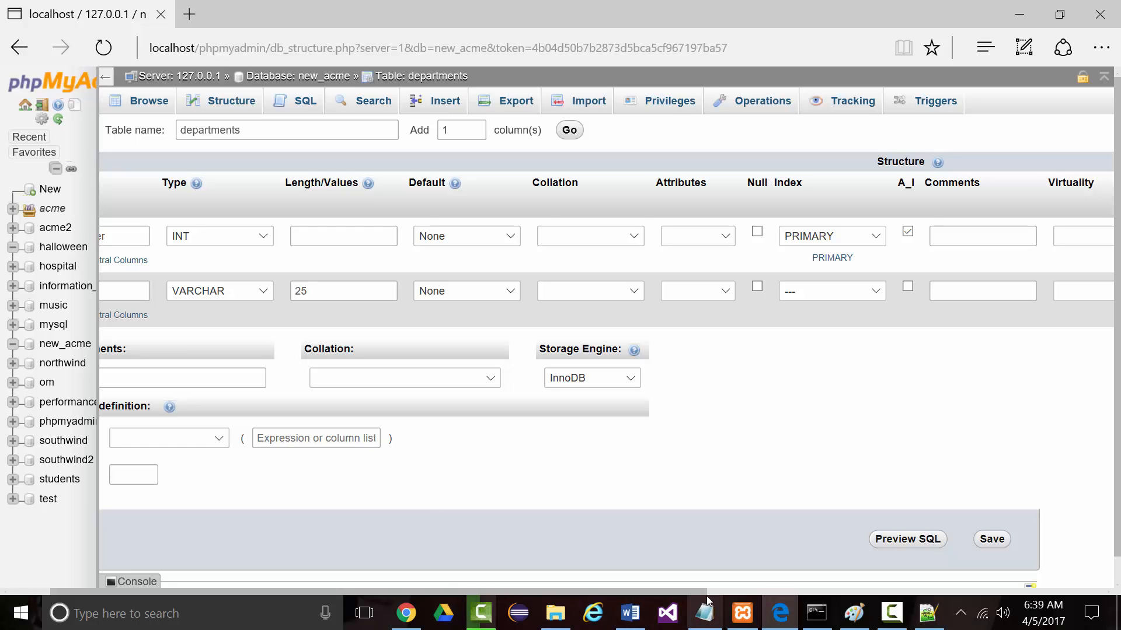
drag(695, 593, 621, 590)
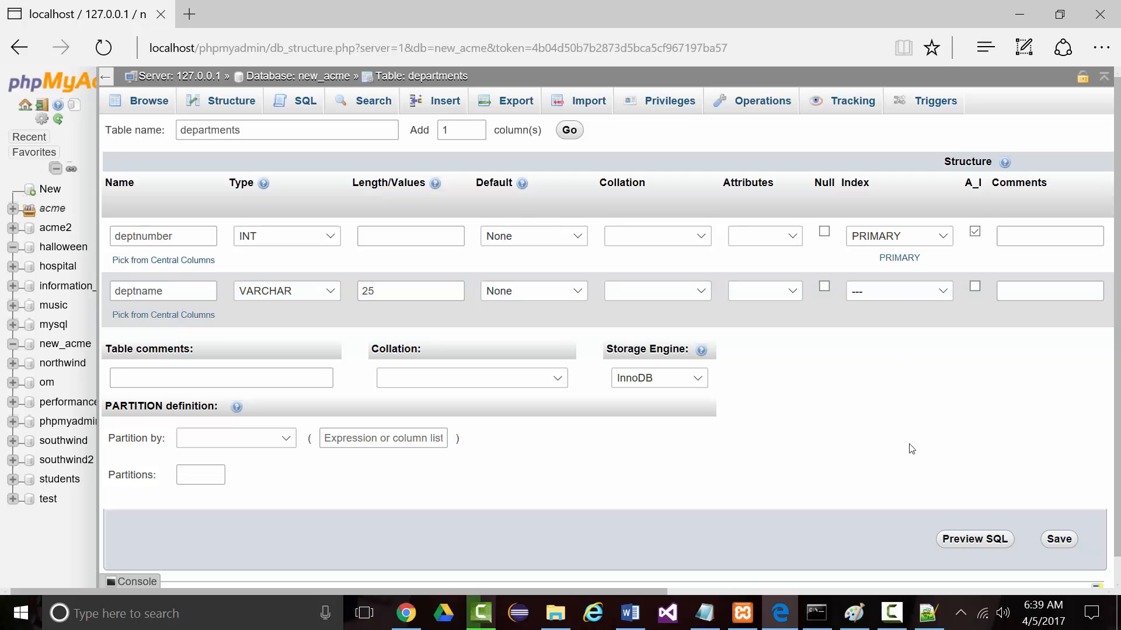
Step: Preview the departments table's SQL and copy the CREATE TABLE statement into a new Notepad++ document
click(970, 543)
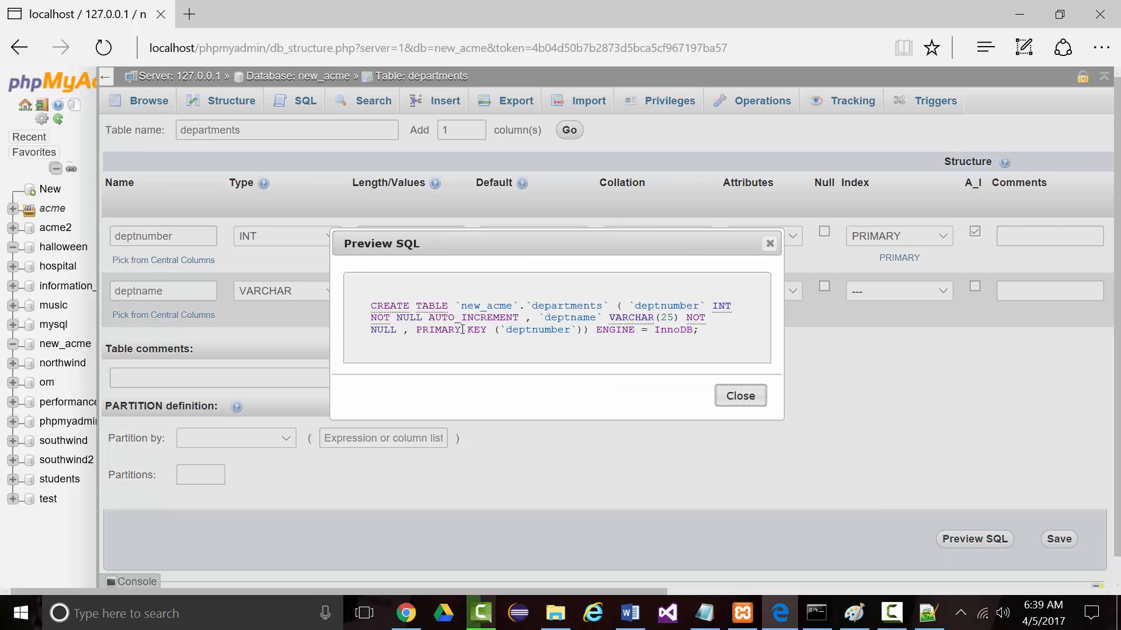
drag(371, 304, 627, 336)
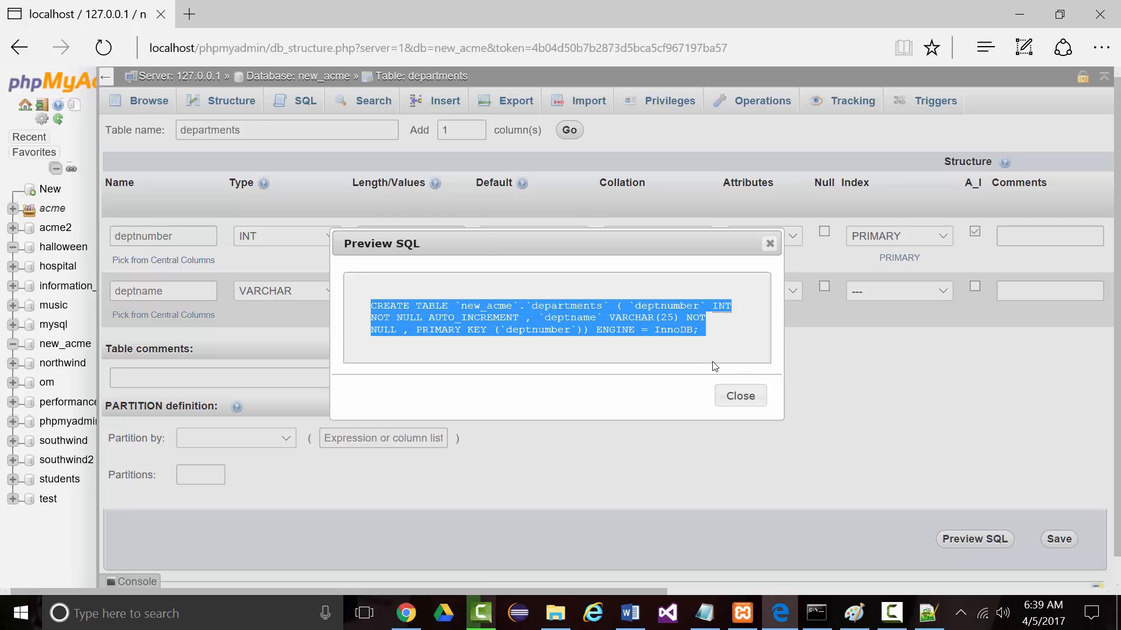
click(737, 394)
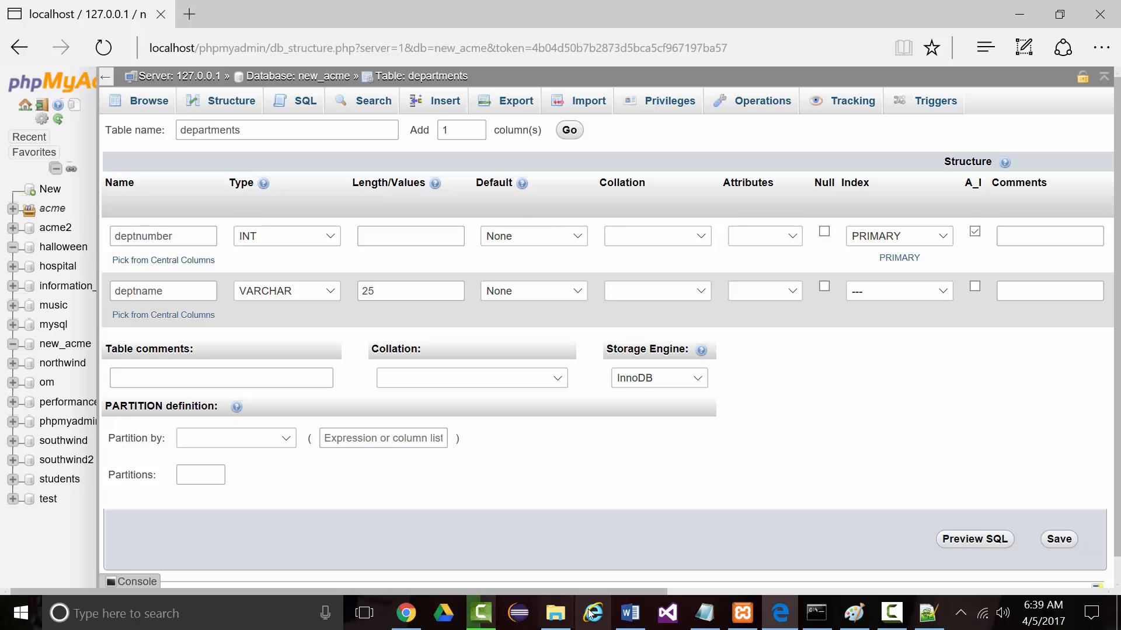
click(928, 613)
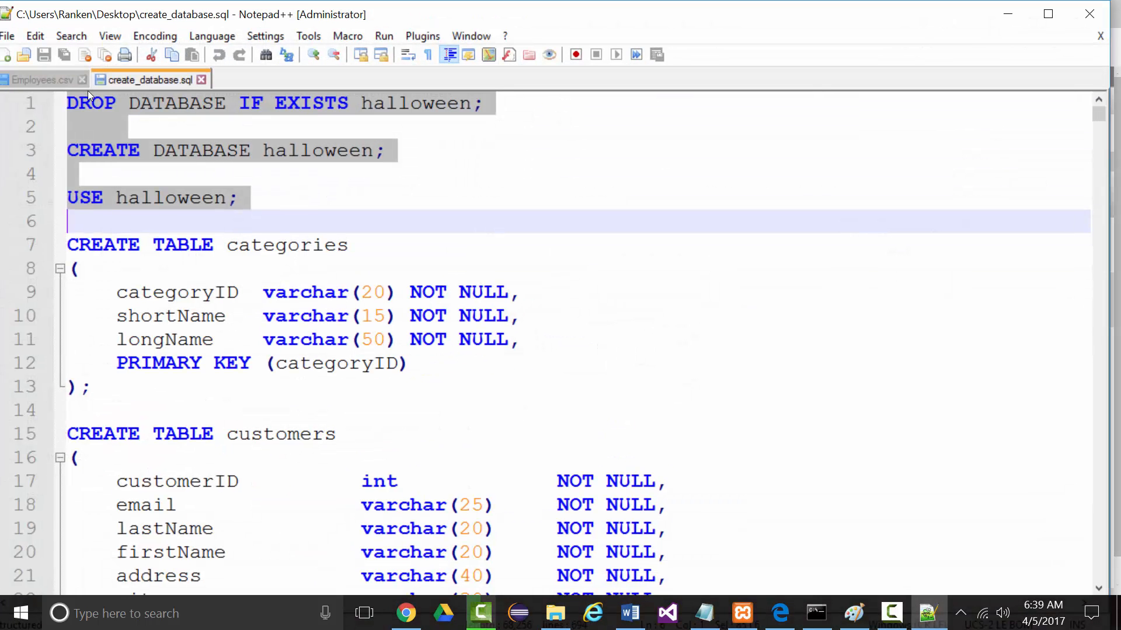
click(7, 55)
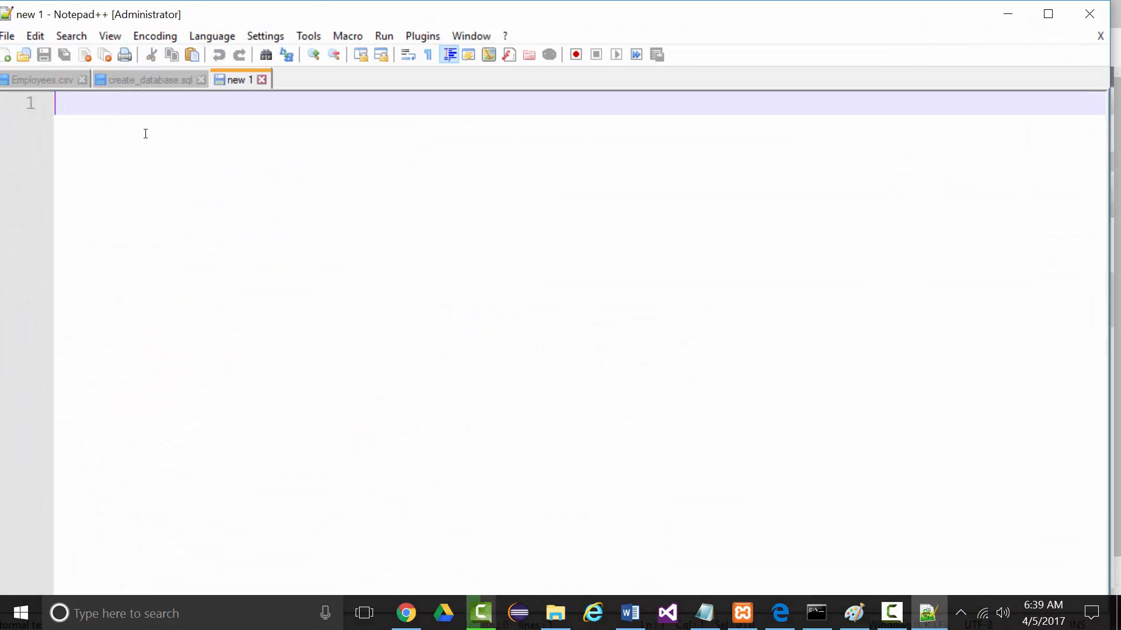
key(ctrl+v)
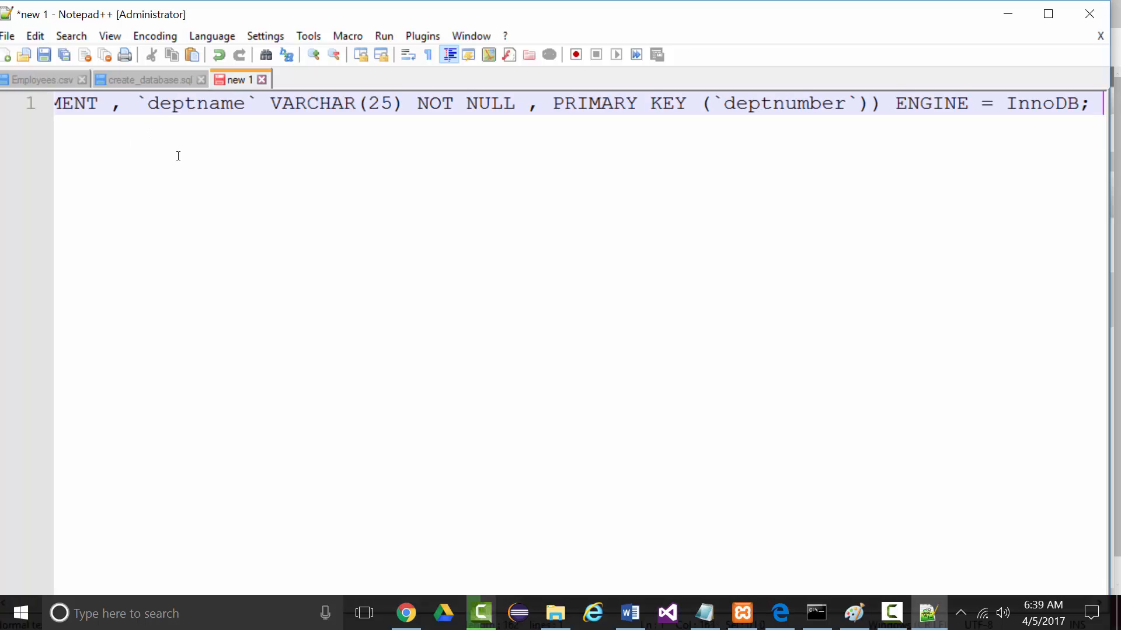
Step: Put the opening parenthesis of the CREATE TABLE statement on its own line and start an indented line with the deptnumber definition
key(Home)
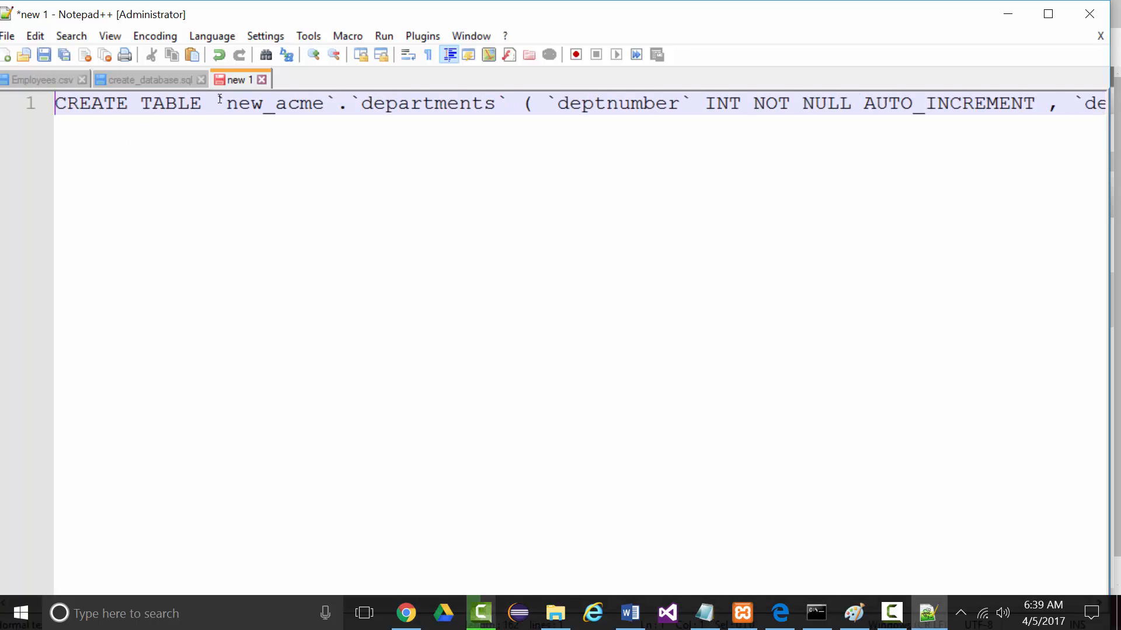
click(220, 100)
click(522, 106)
key(Return)
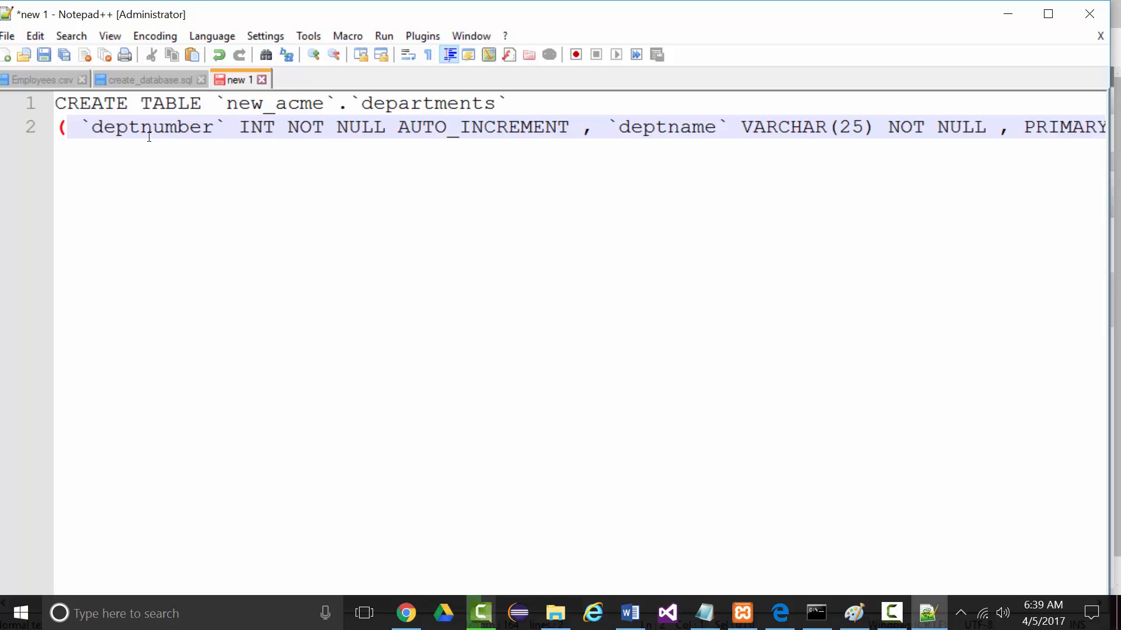
click(83, 126)
key(Return)
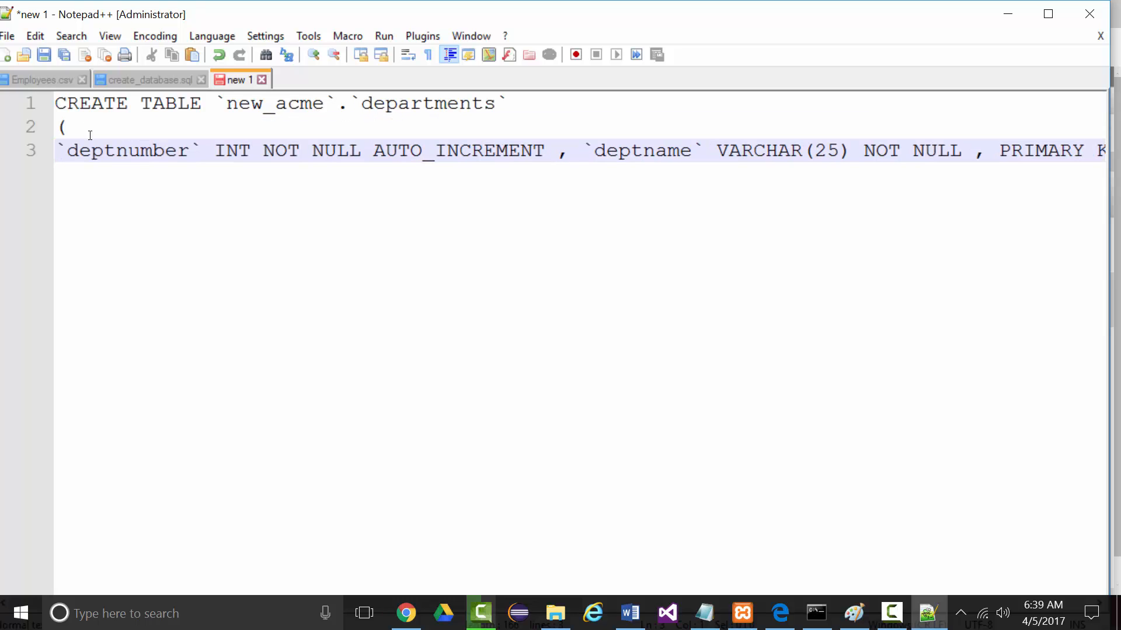
key(Tab)
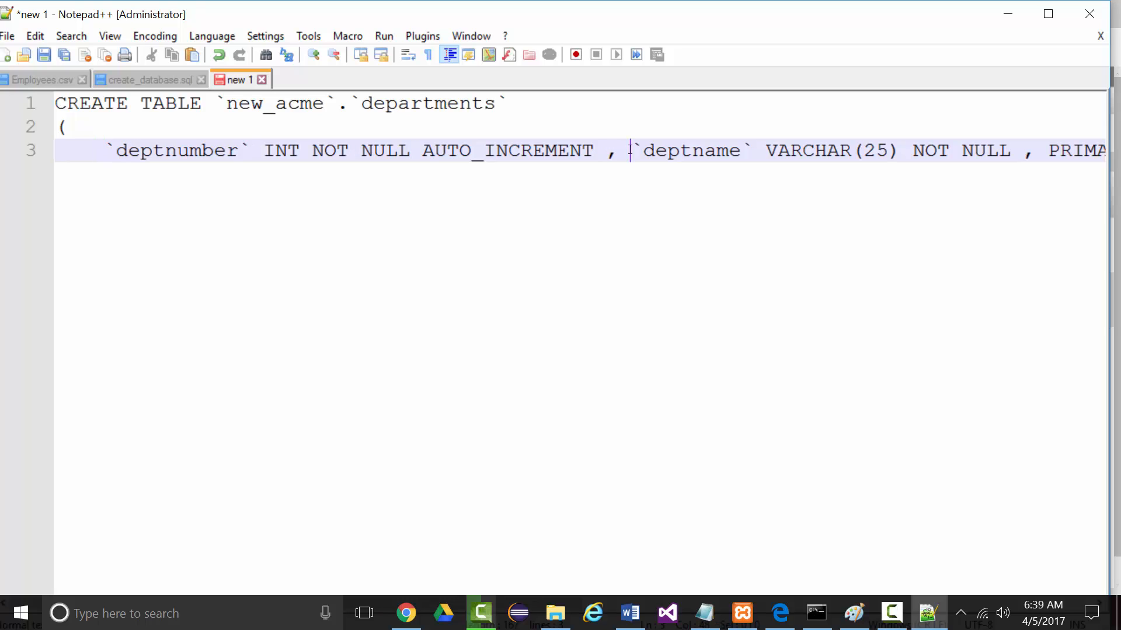
Step: Split the deptname definition, the PRIMARY KEY clause and the unindented closing parenthesis with the ENGINE option onto separate lines
key(Return)
click(523, 175)
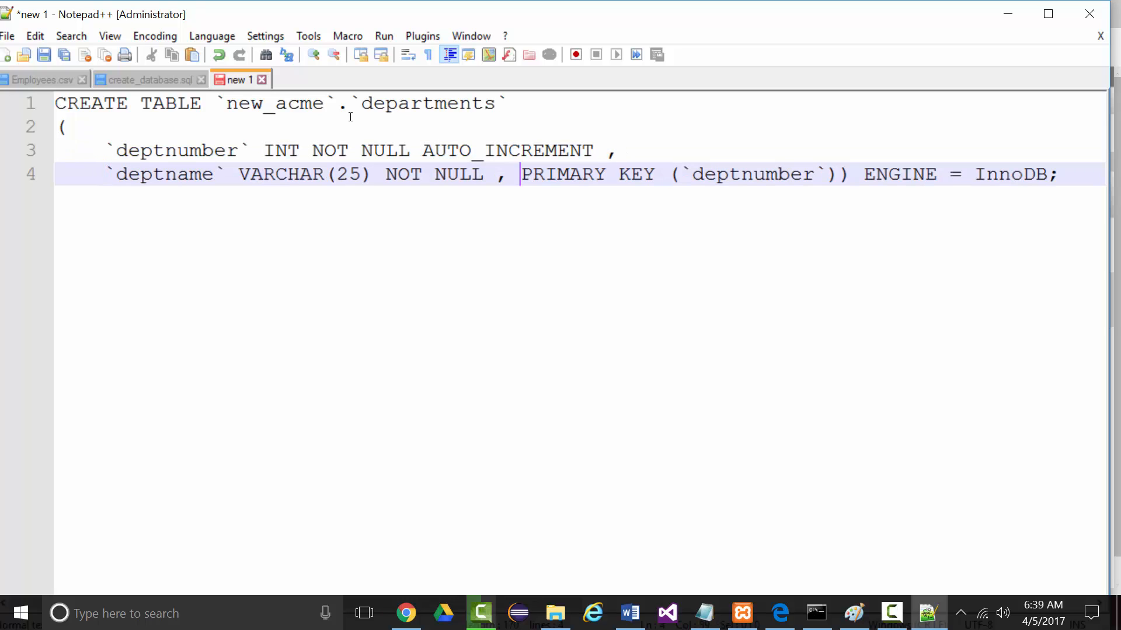
key(Return)
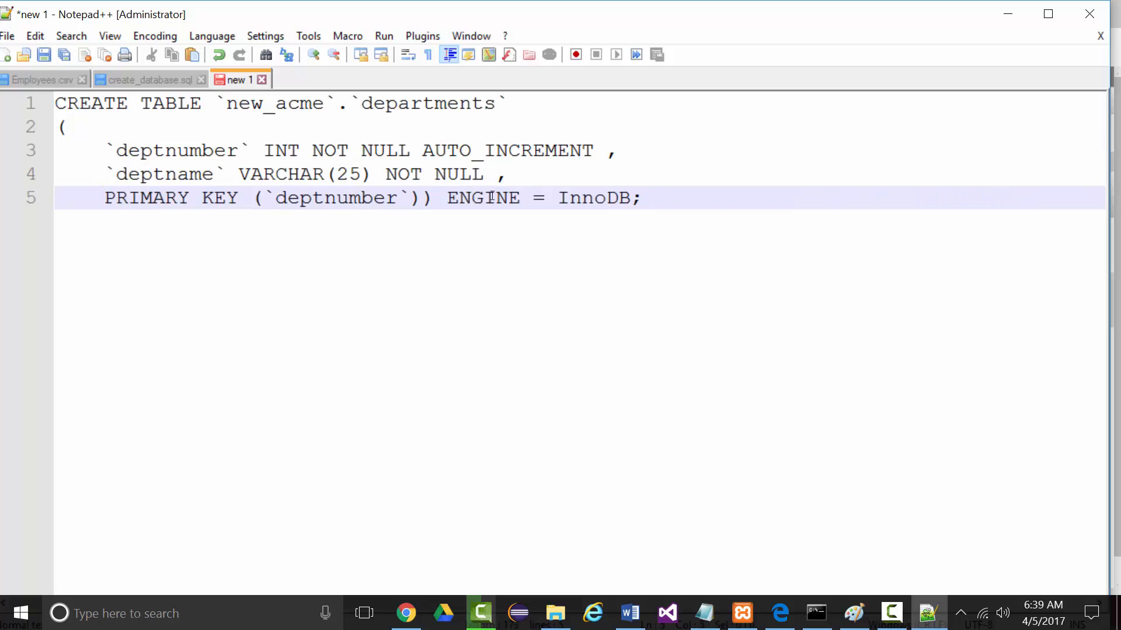
click(423, 200)
key(Return)
key(BackSpace)
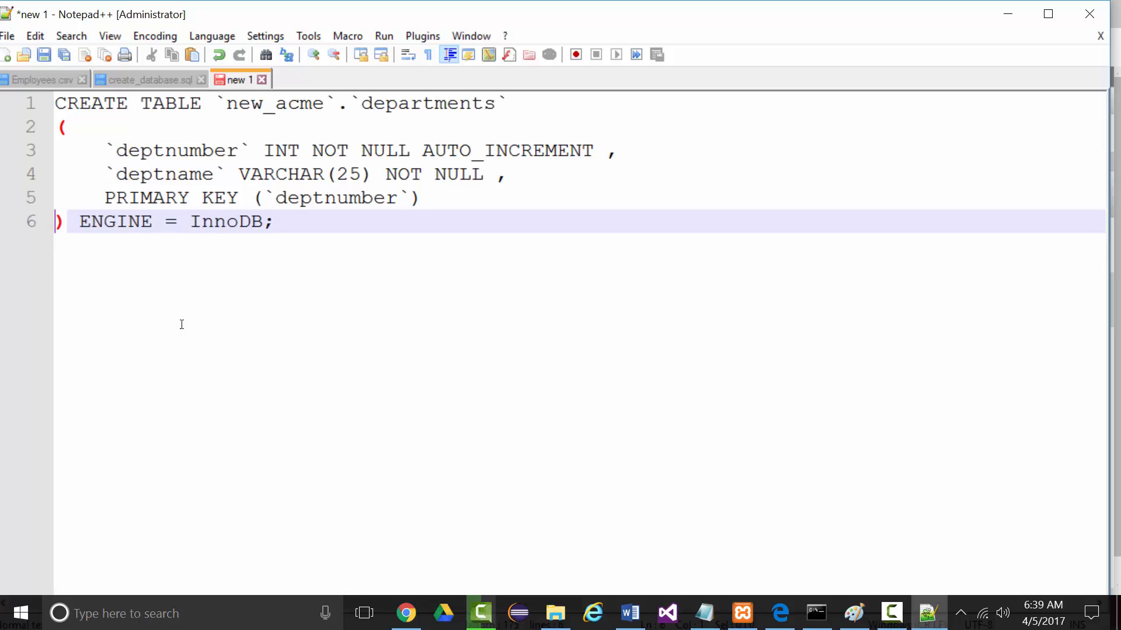
Step: Examine the qualified table name, the enclosing parentheses and the backticks around the column names in the CREATE TABLE statement
ctrl+scroll(182, 325, up, 2)
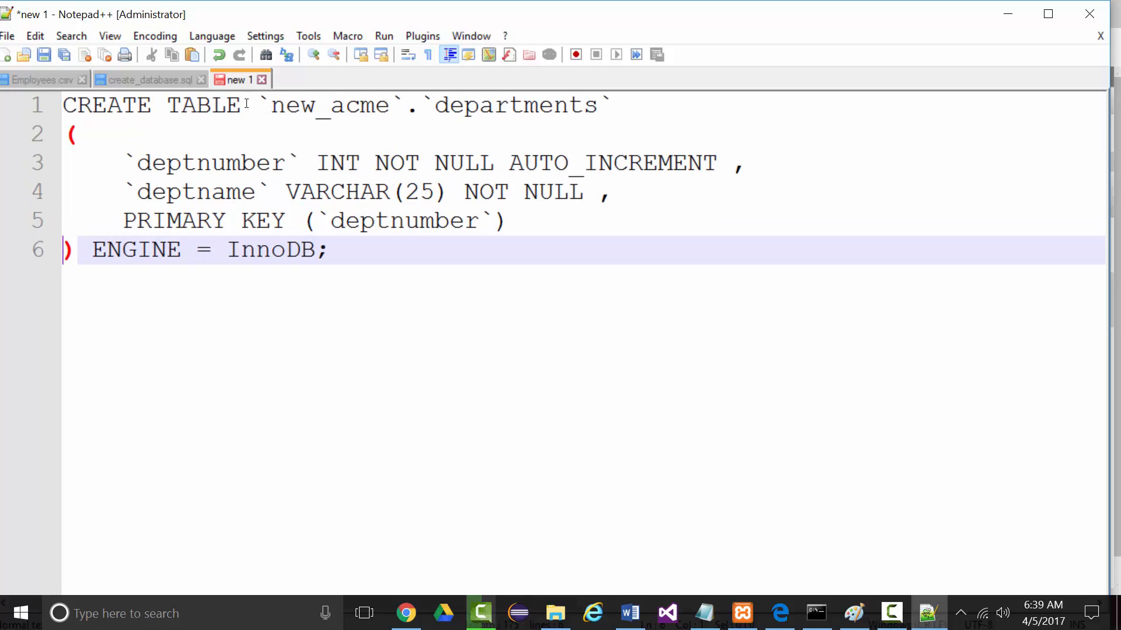
drag(257, 105, 612, 105)
drag(407, 108, 419, 108)
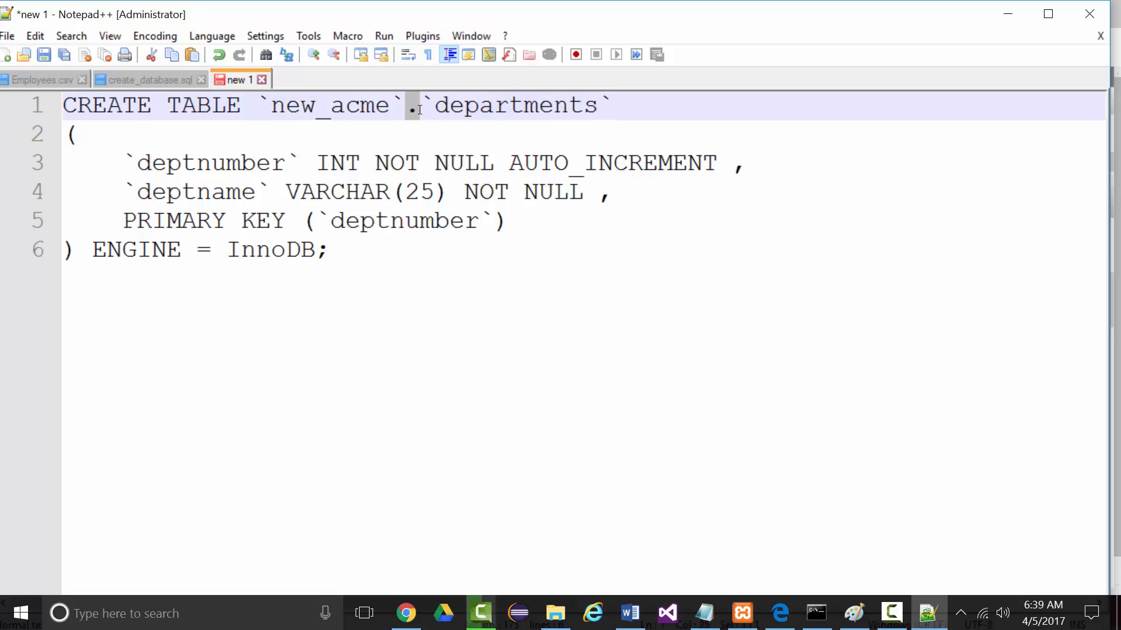
click(72, 137)
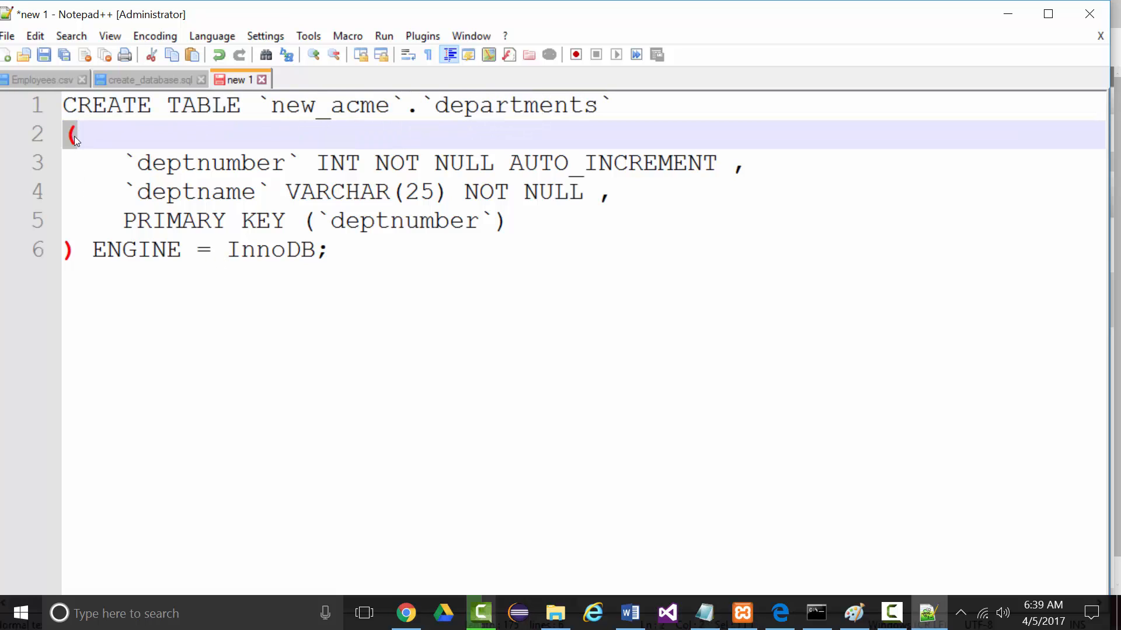
click(65, 250)
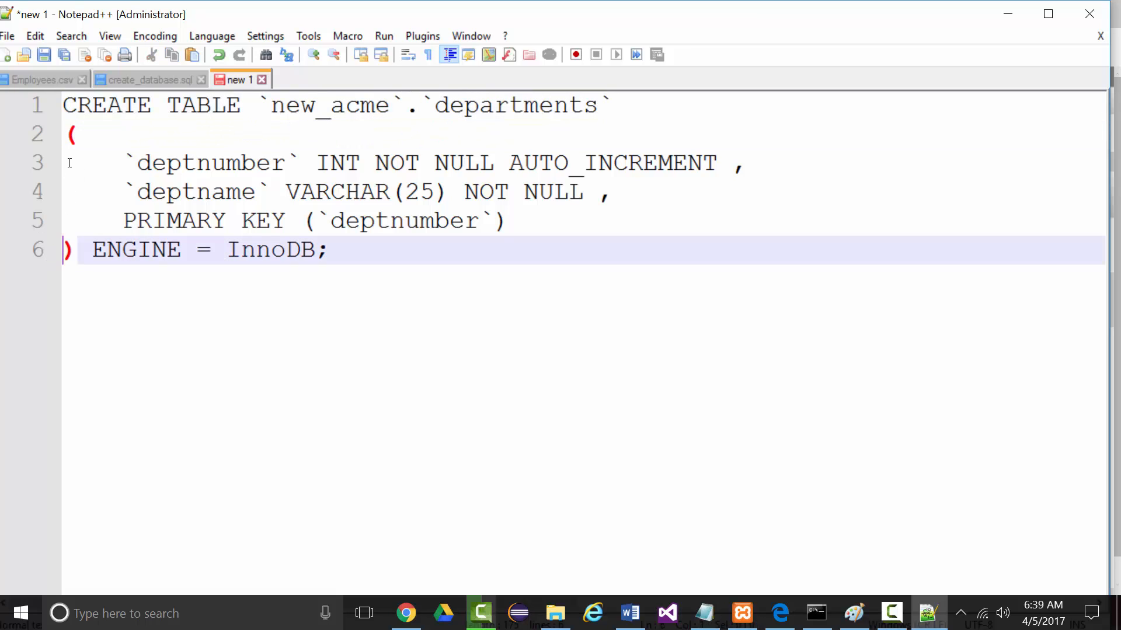
click(118, 164)
drag(118, 164, 300, 164)
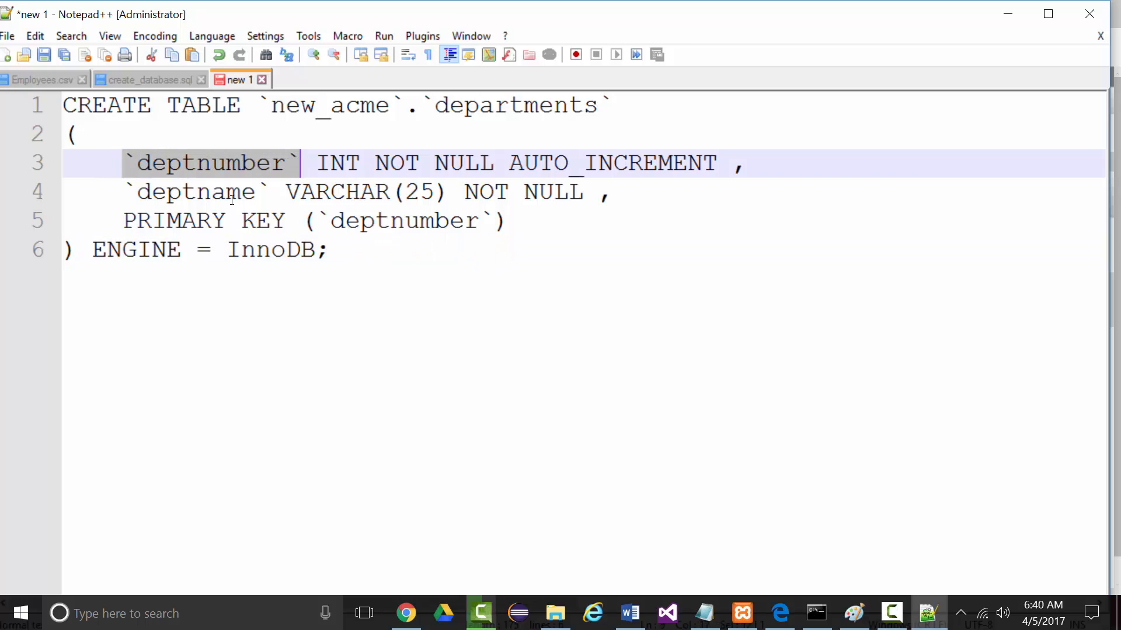
click(152, 193)
drag(121, 164, 134, 161)
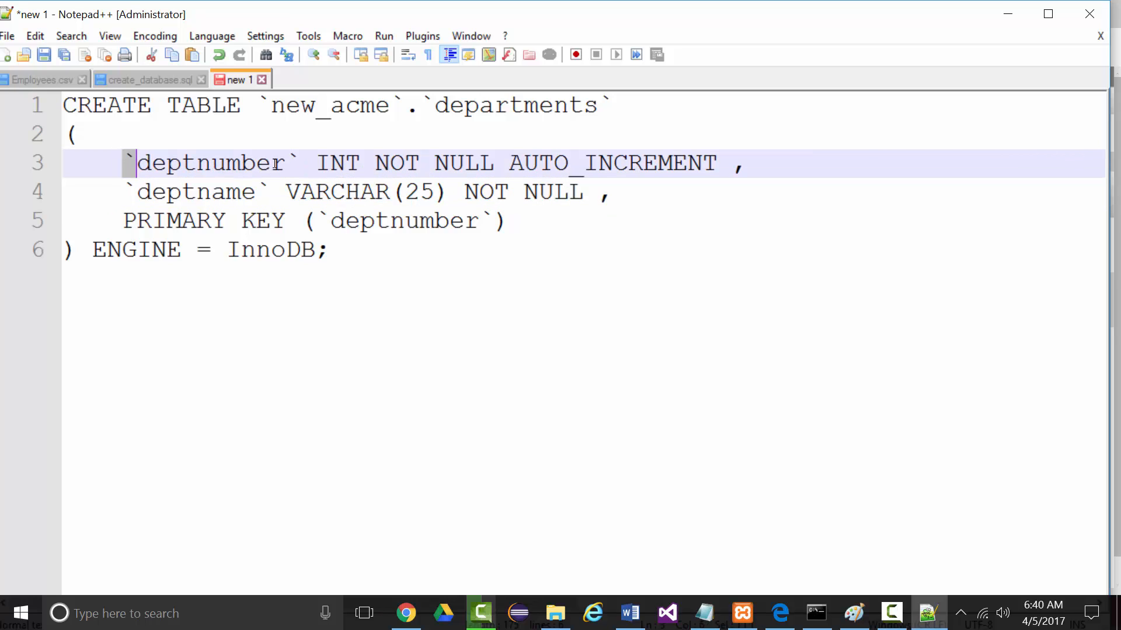
drag(288, 163, 300, 164)
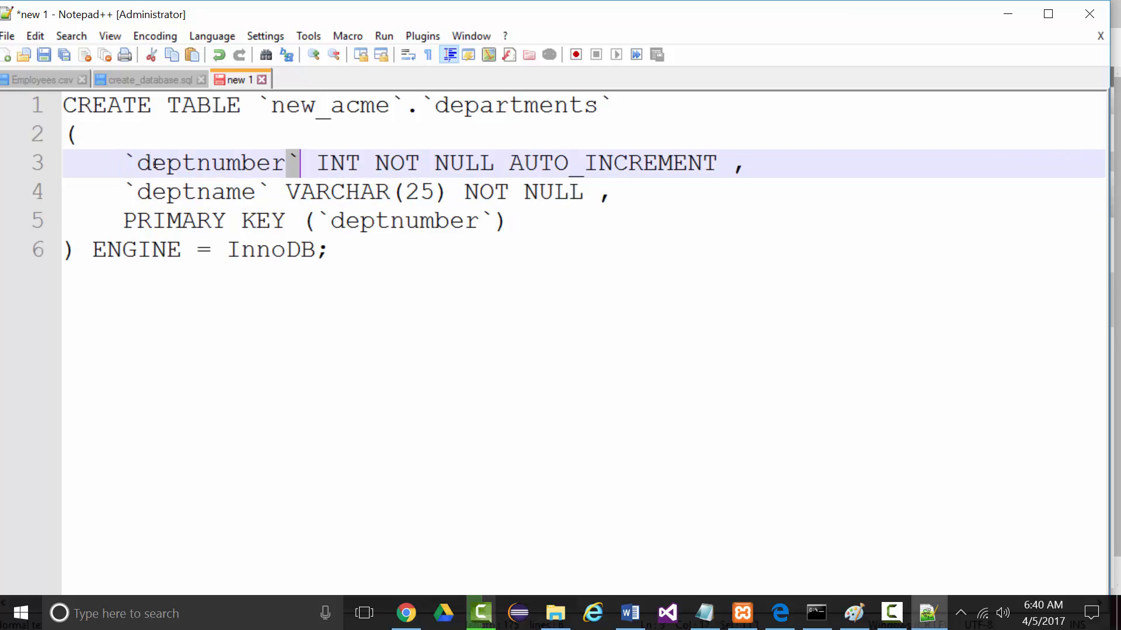
Step: Examine the deptnumber and deptname definitions, the PRIMARY KEY clause and the ENGINE option in the statement
drag(139, 164, 284, 161)
drag(138, 193, 255, 193)
drag(138, 164, 702, 166)
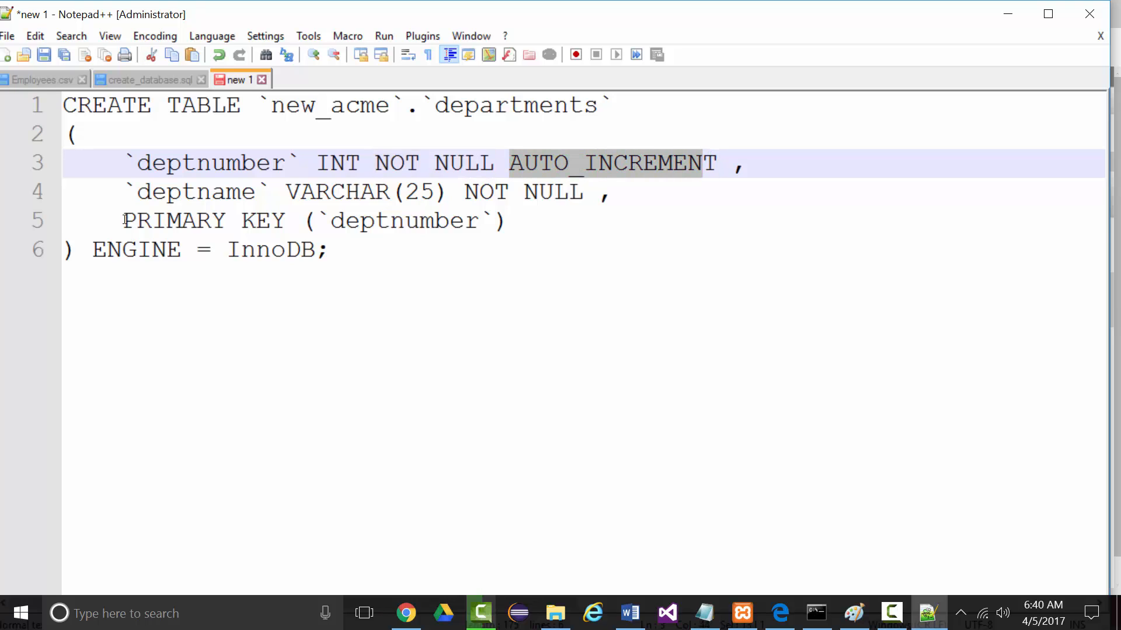
drag(125, 220, 508, 219)
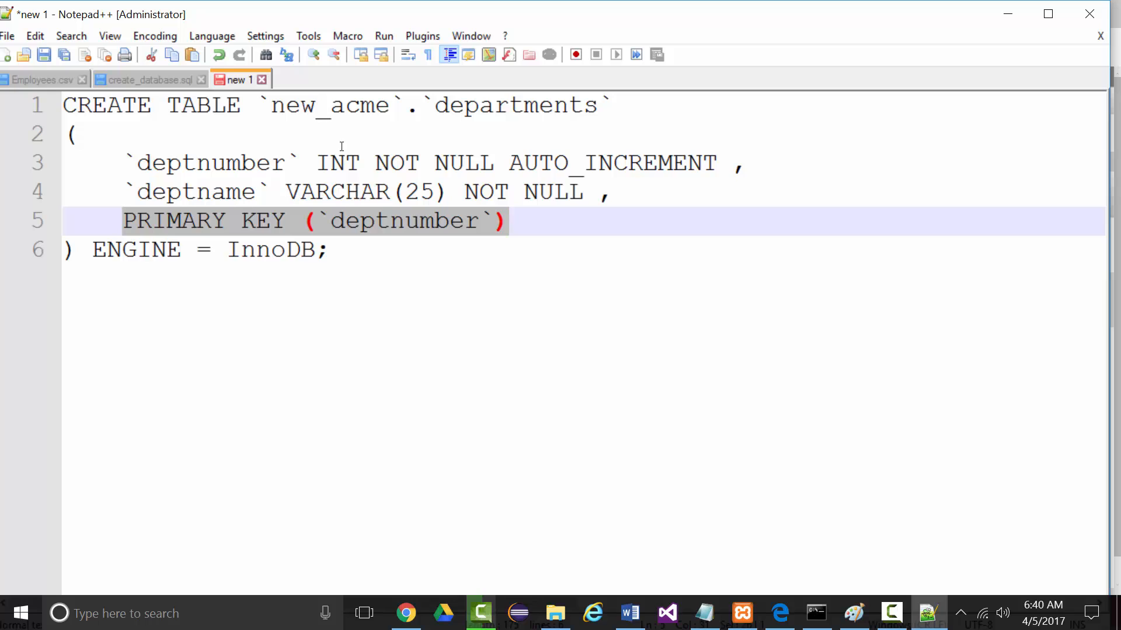
click(237, 313)
drag(138, 191, 583, 192)
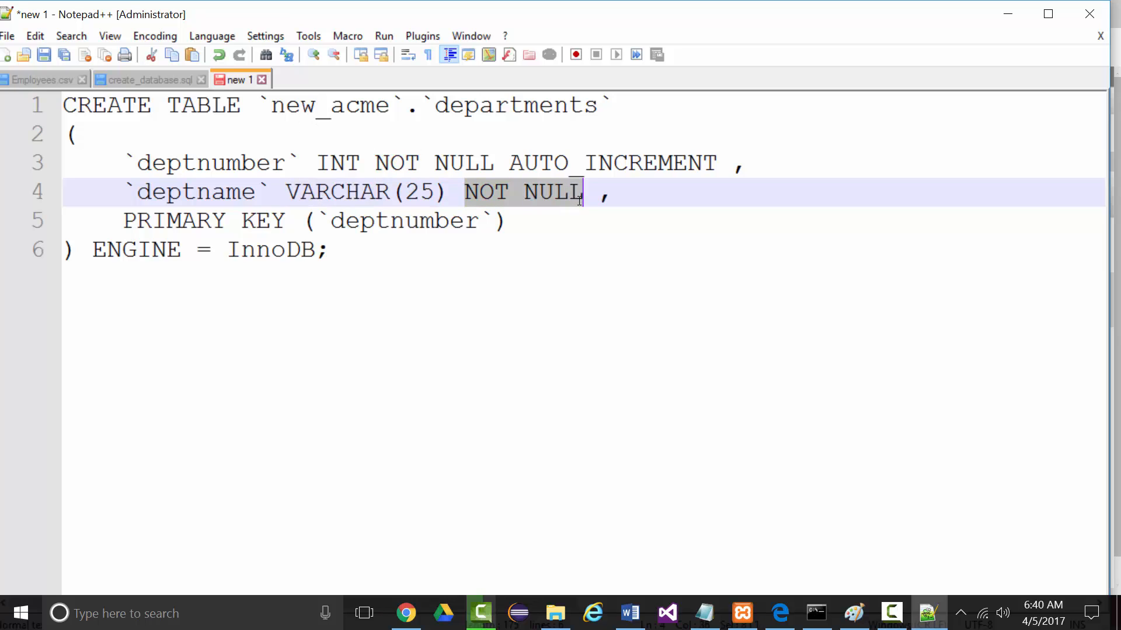
drag(94, 251, 323, 252)
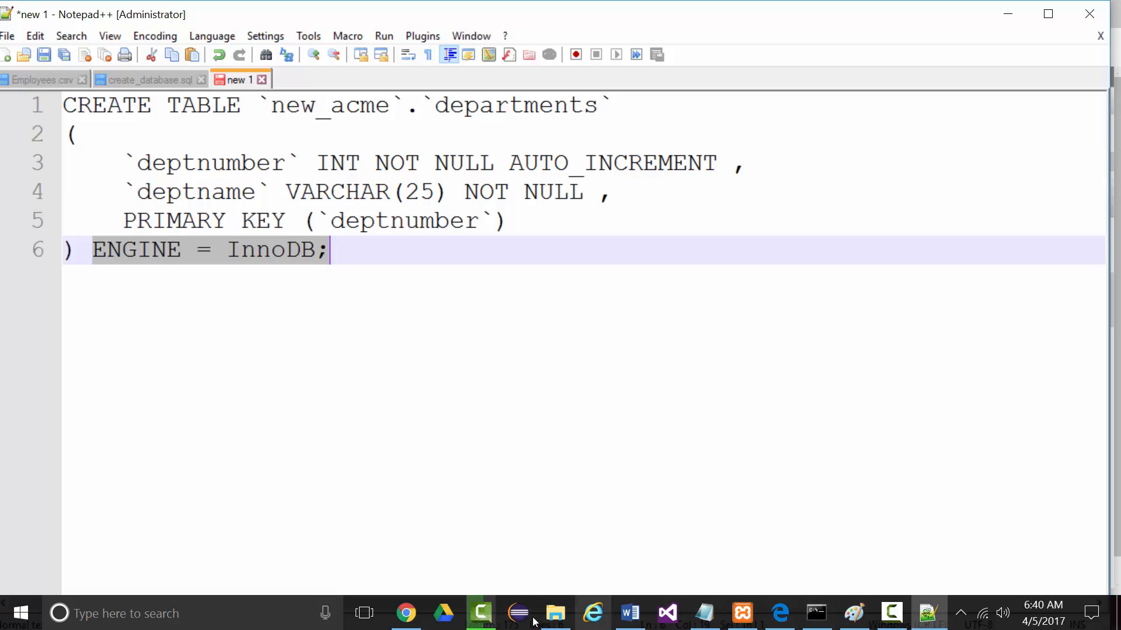
Step: Return to phpMyAdmin in Edge and look through the remaining attribute columns of the departments table definition
click(404, 614)
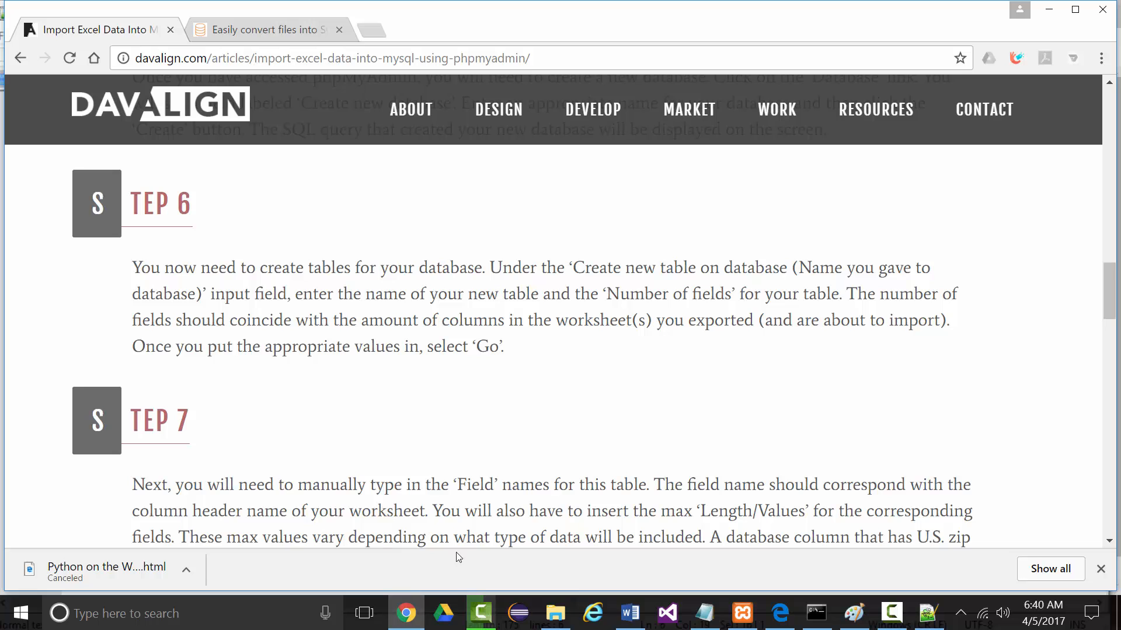
click(782, 623)
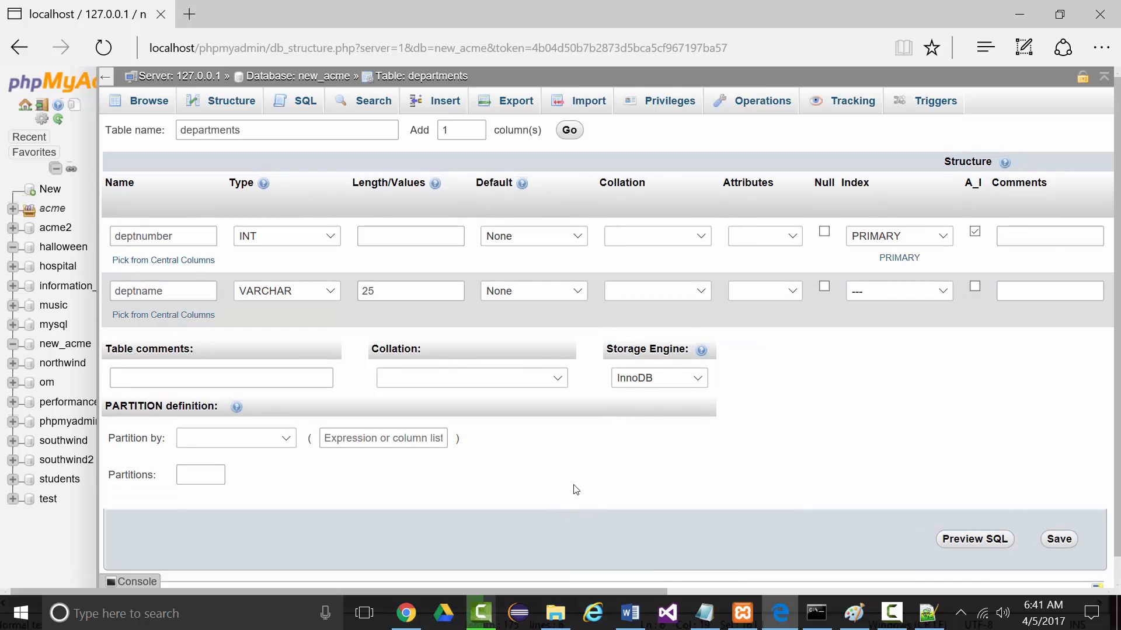
scroll(571, 489, up, 4)
scroll(571, 489, down, 2)
scroll(570, 488, down, 3)
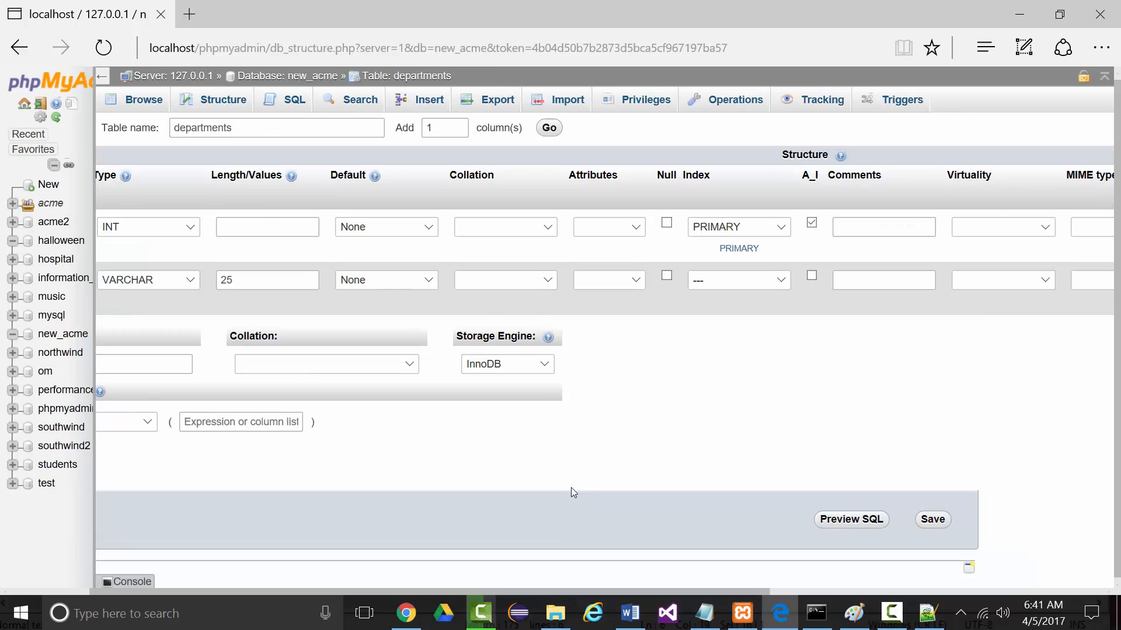
scroll(682, 453, down, 1)
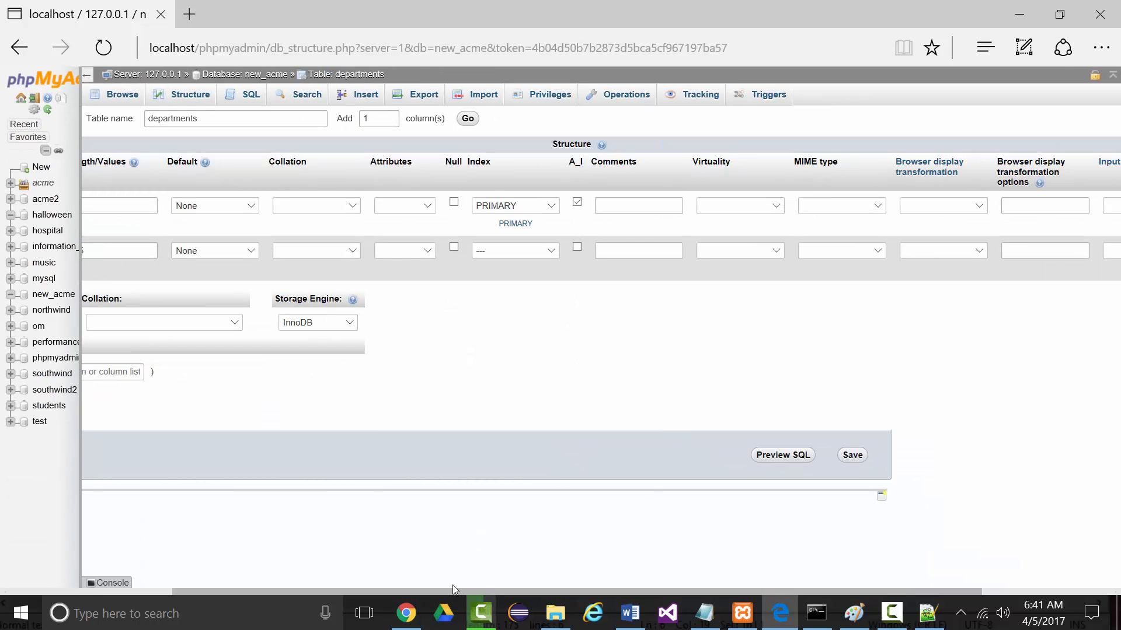
drag(458, 589, 717, 591)
drag(591, 559, 613, 557)
drag(209, 591, 76, 591)
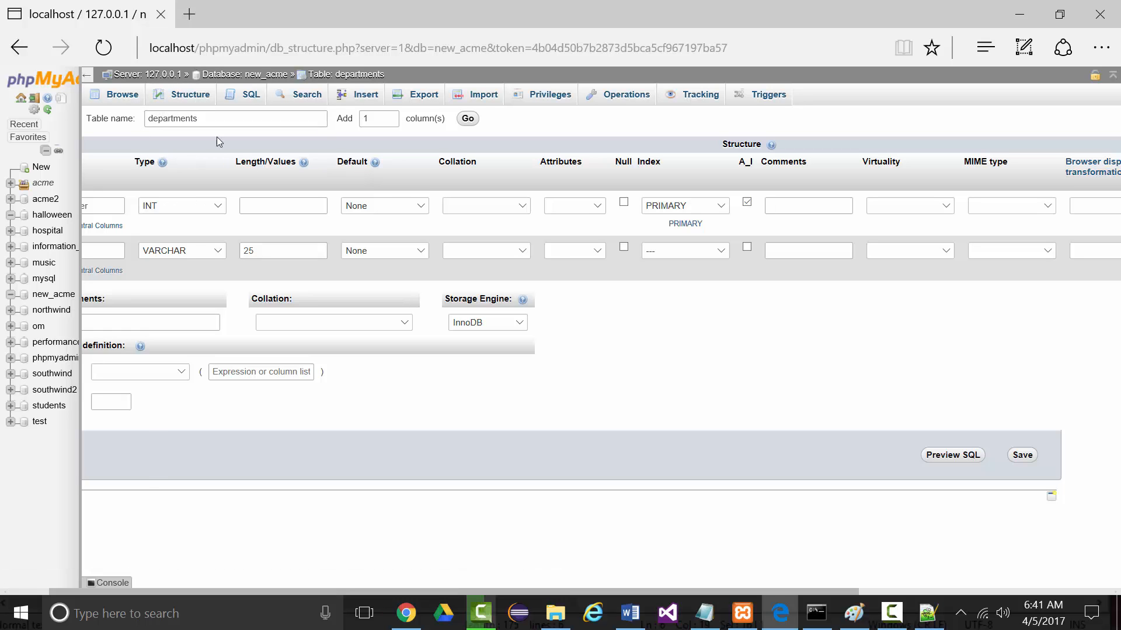
click(120, 95)
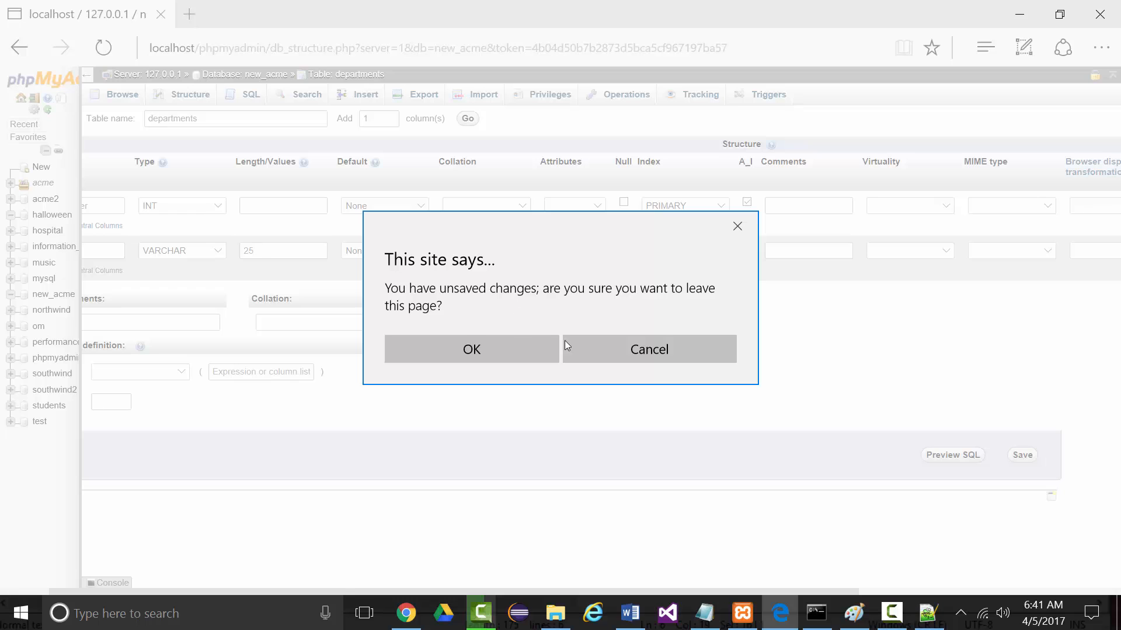
click(600, 351)
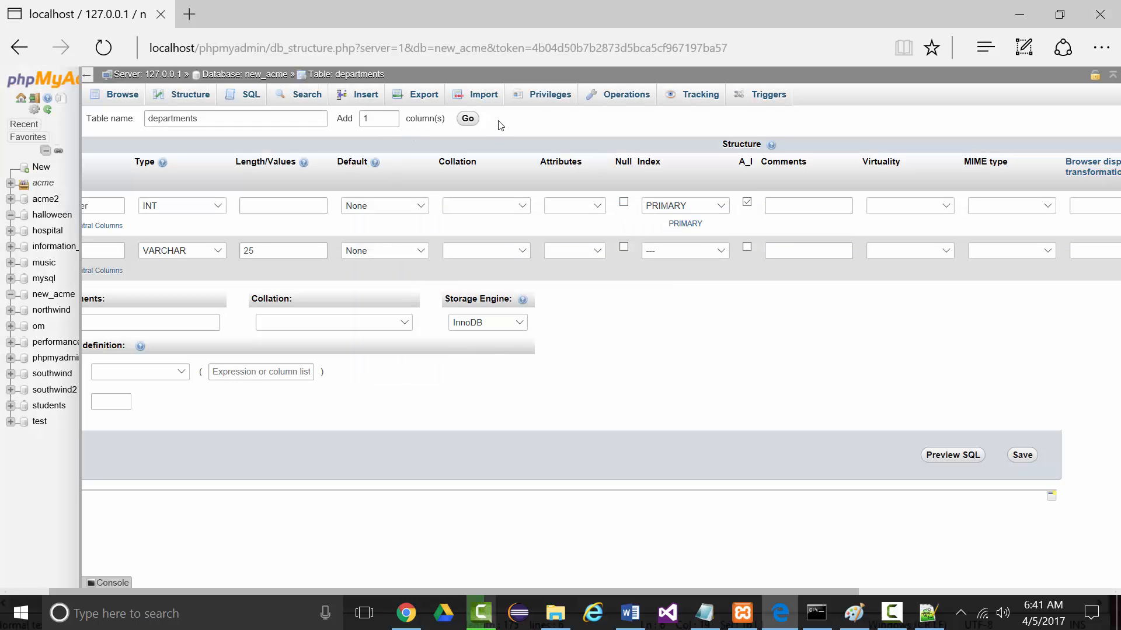
click(246, 116)
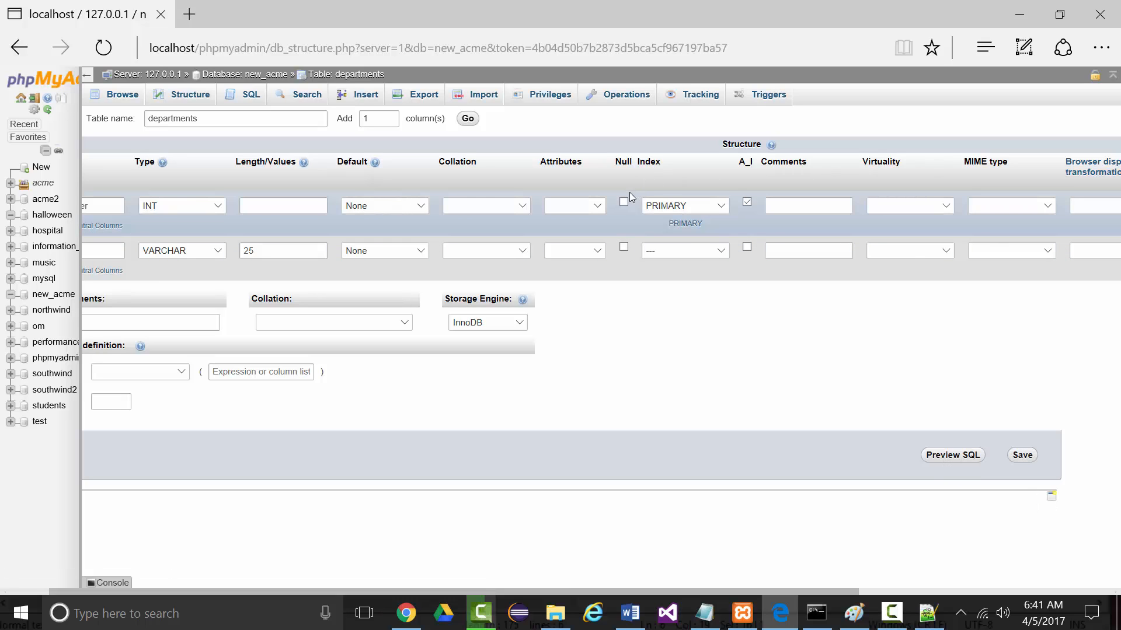
Step: Reduce the page zoom so more of the departments table's column definitions fit on screen
key(ctrl+minus)
key(ctrl+minus)
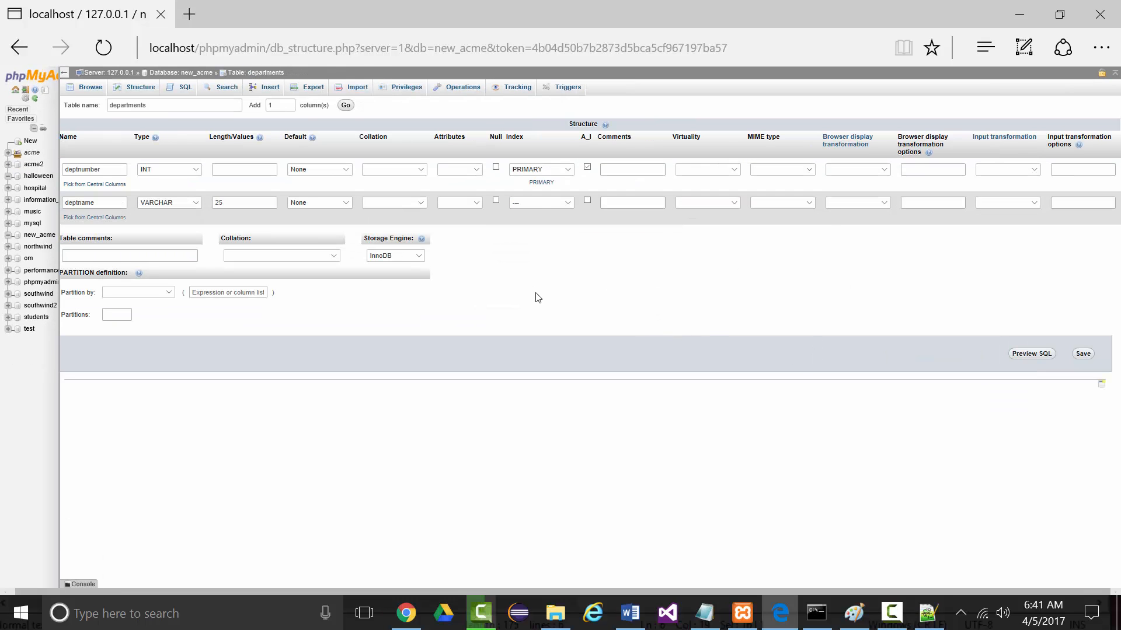
key(ctrl+minus)
key(ctrl+minus)
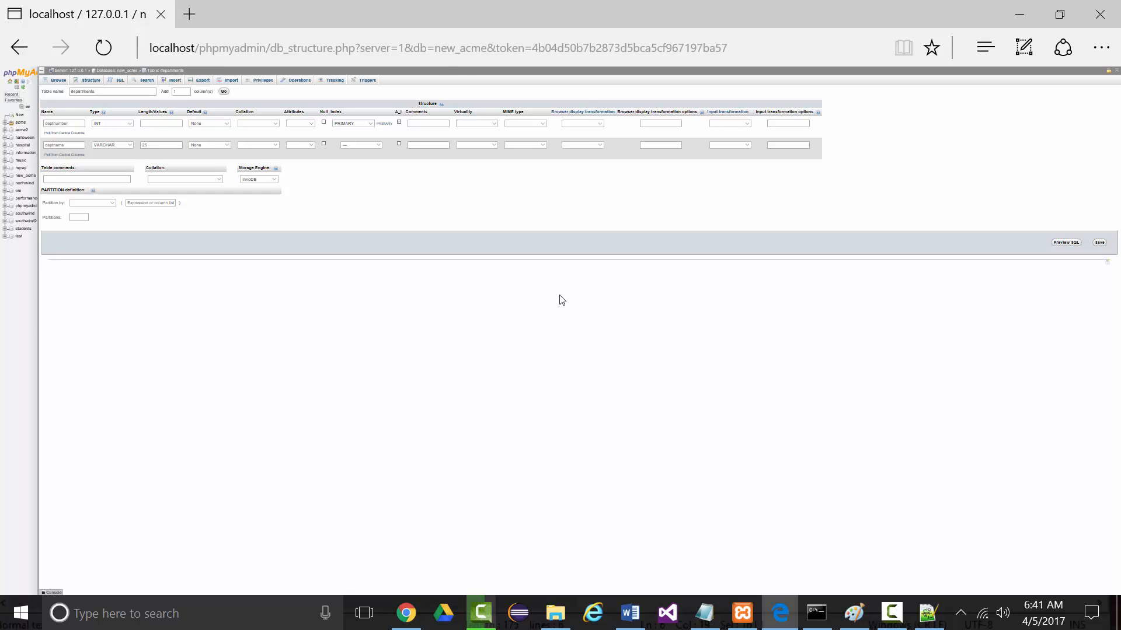
key(ctrl+plus)
key(ctrl+plus)
key(ctrl+plus)
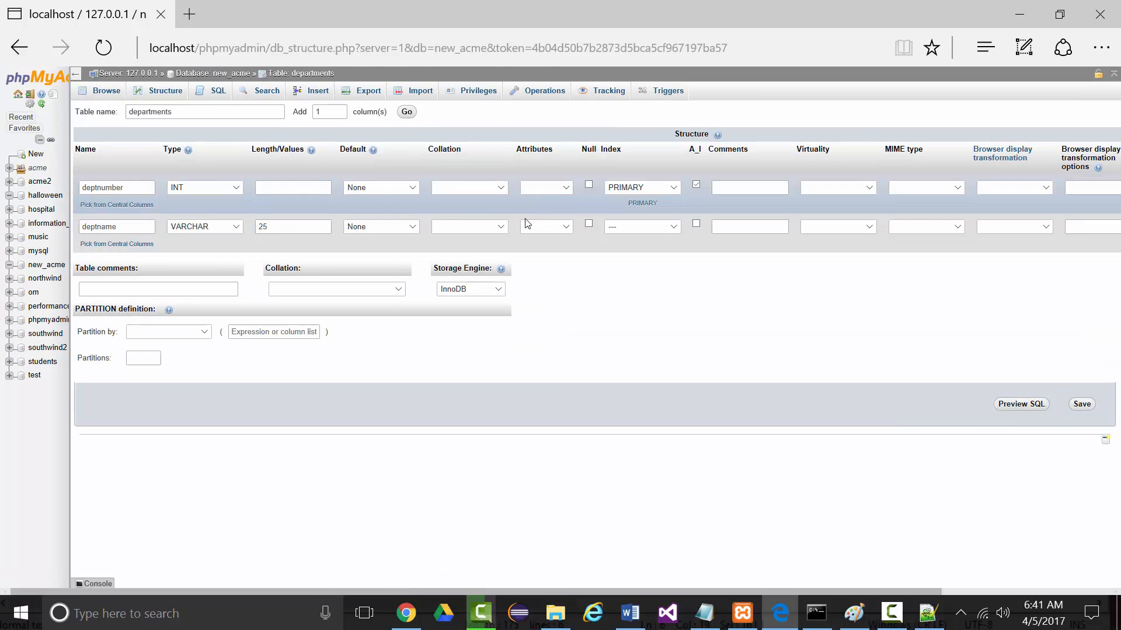
Step: Add one blank column row to the departments definition and try leaving for the Insert page, but stay on the unsaved definition
click(406, 111)
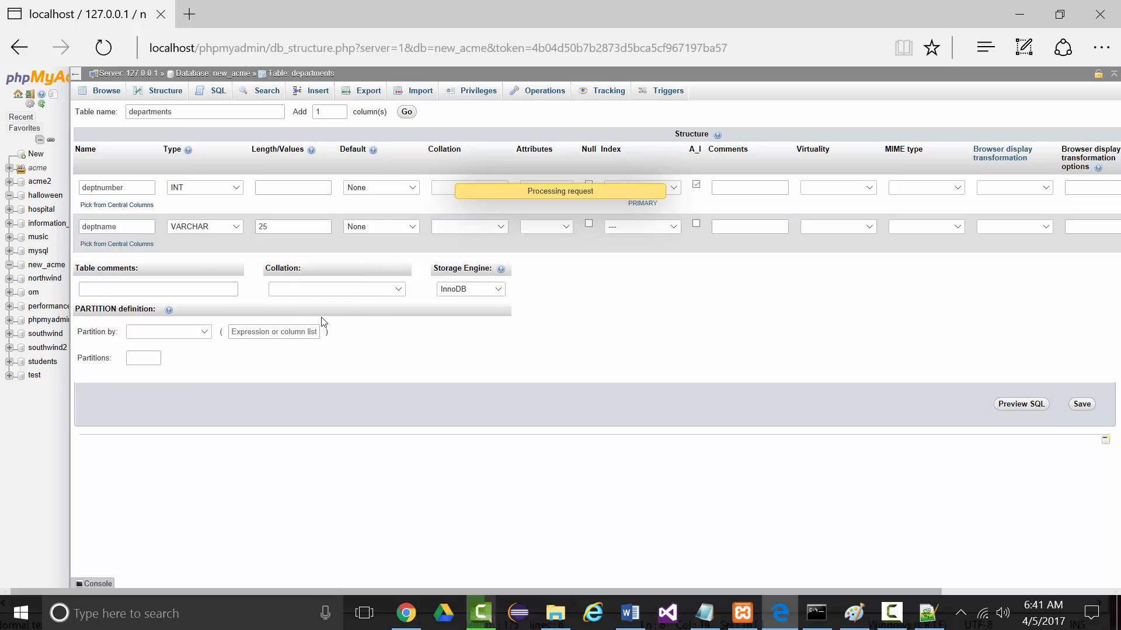
click(108, 265)
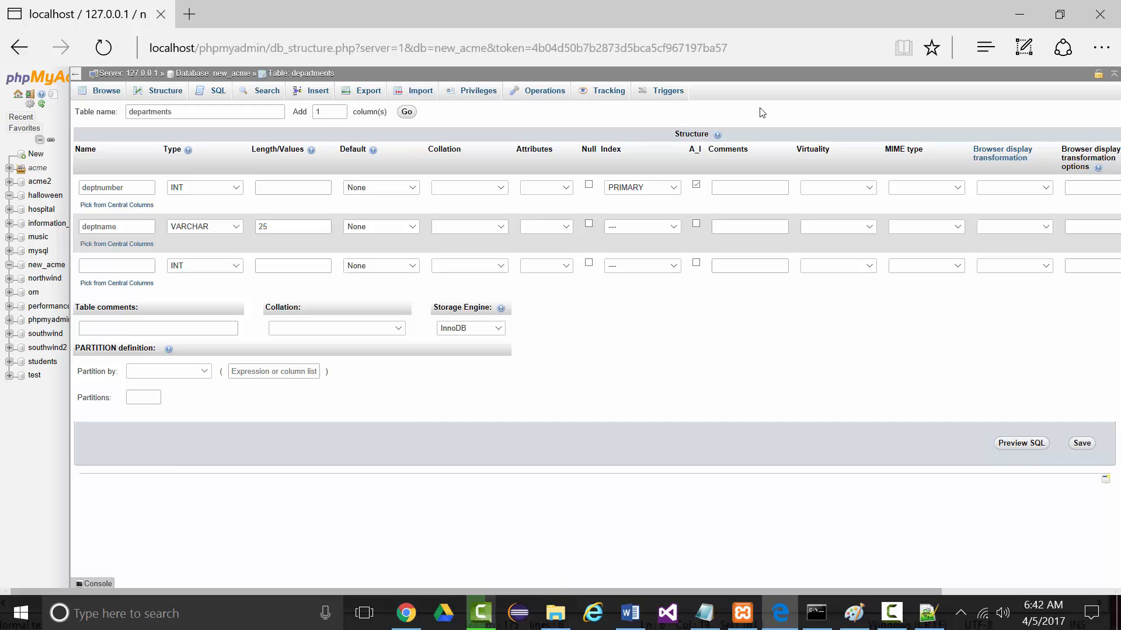
click(315, 93)
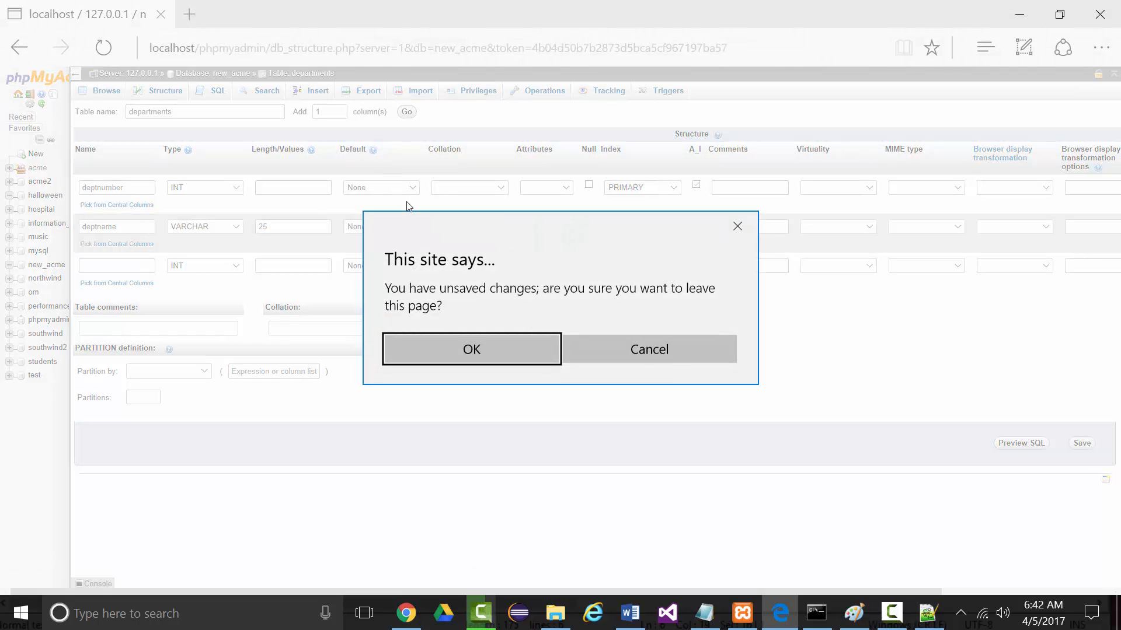
click(607, 353)
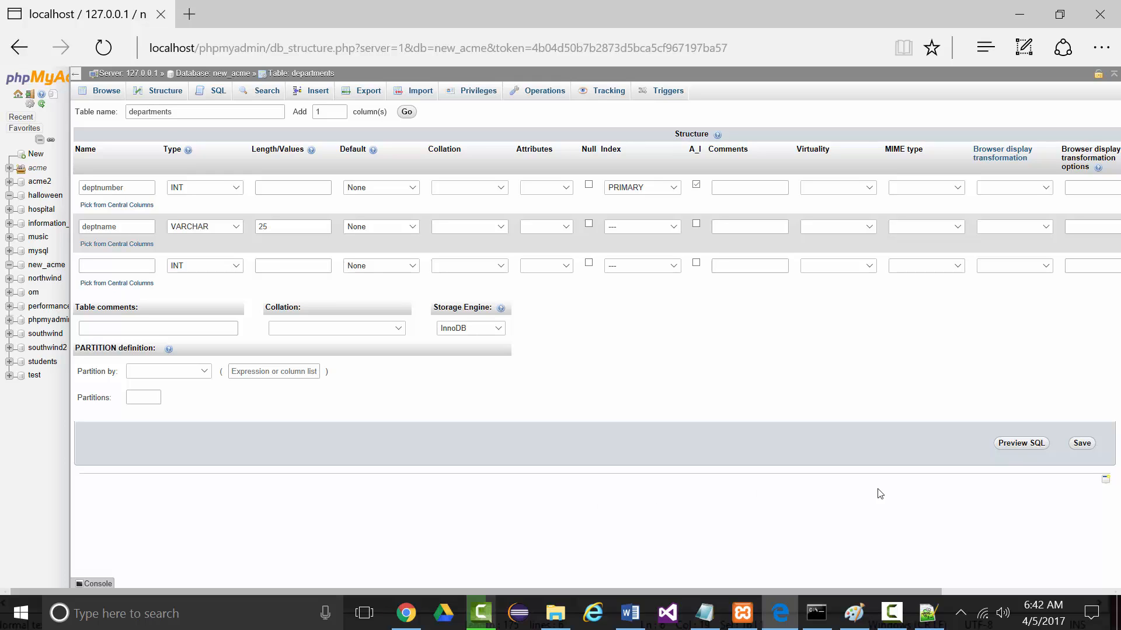
click(883, 607)
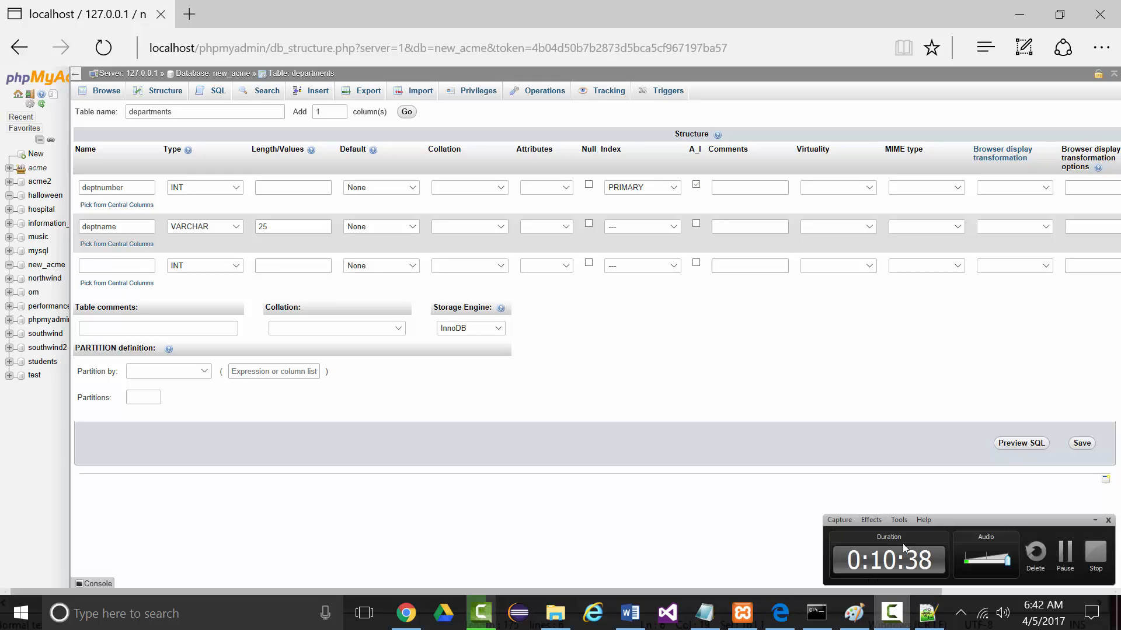
click(1066, 559)
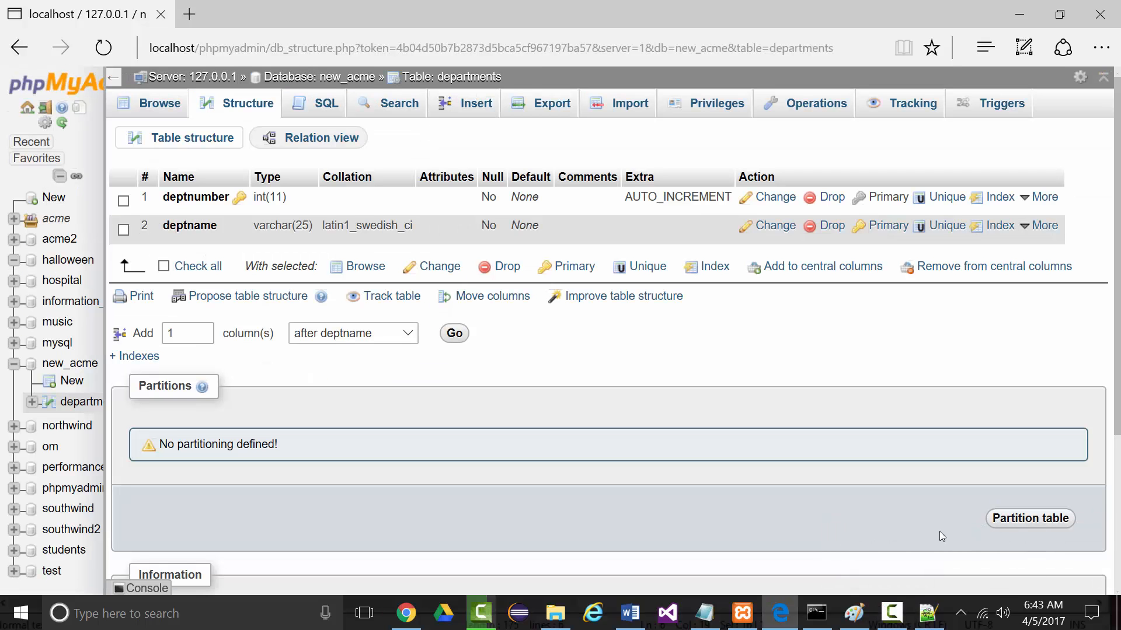
Step: Start another new table in the new_acme database and name it citystatezip
scroll(730, 461, down, 3)
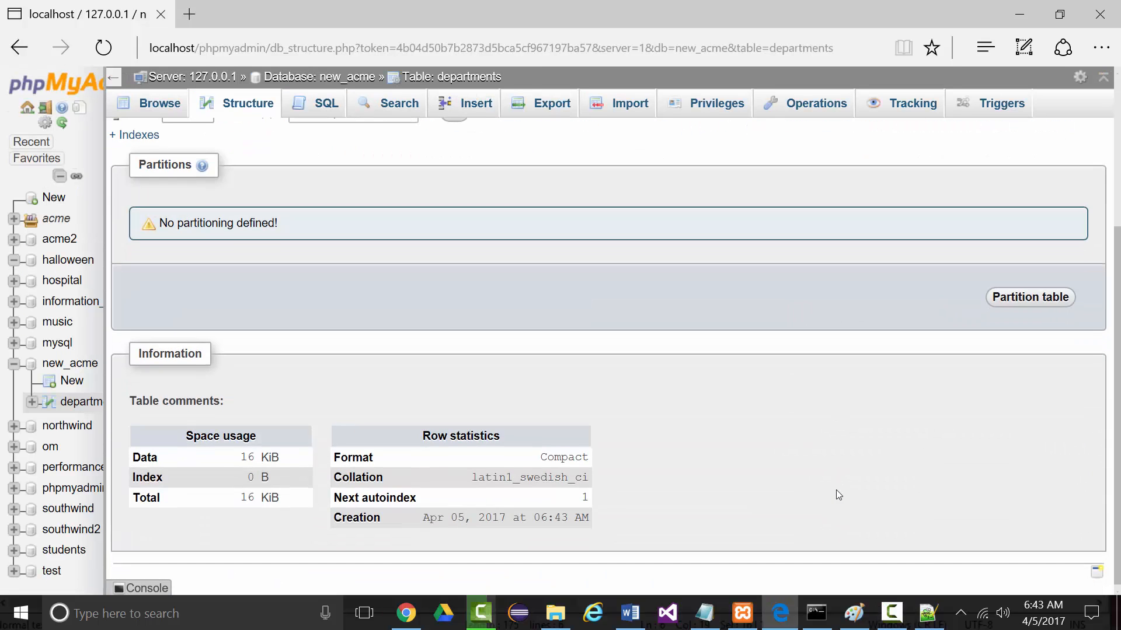
scroll(706, 420, up, 3)
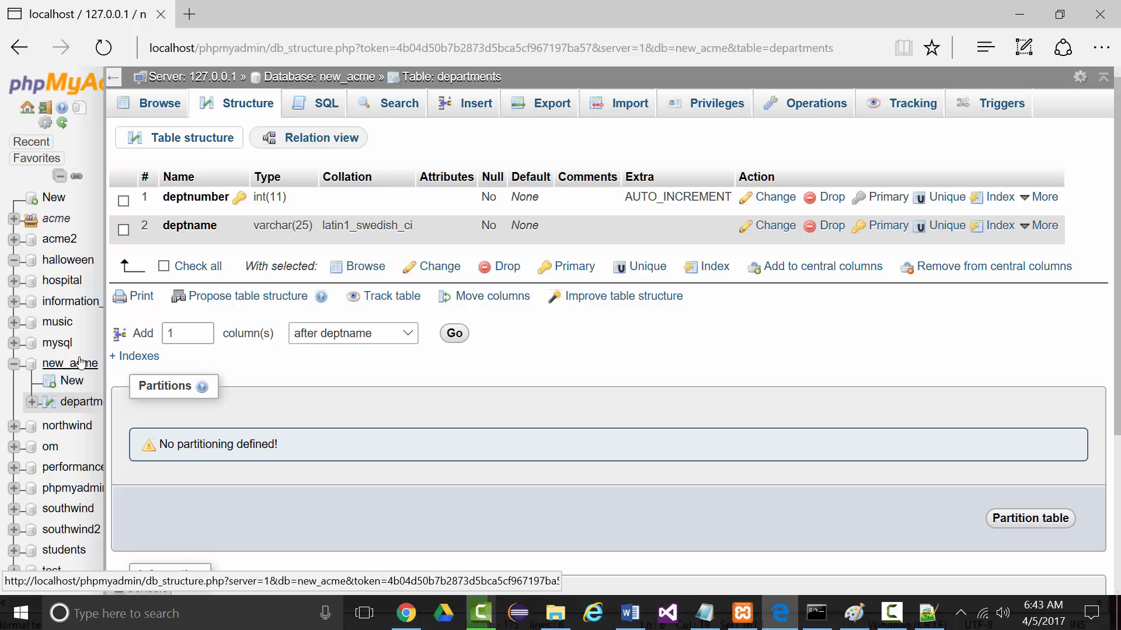
click(72, 382)
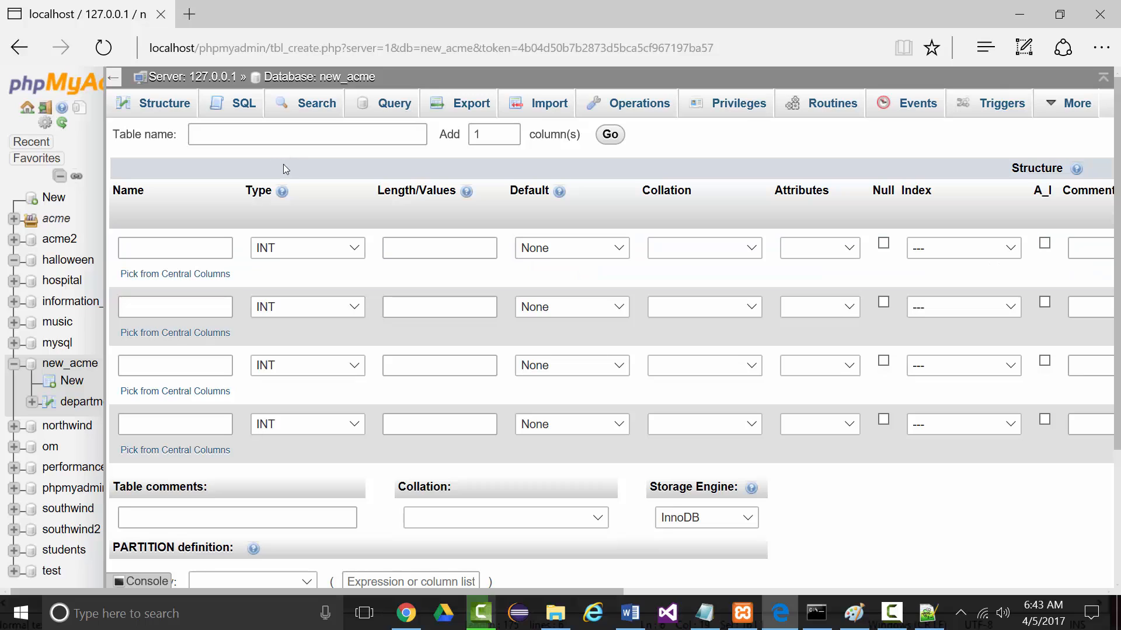
click(233, 128)
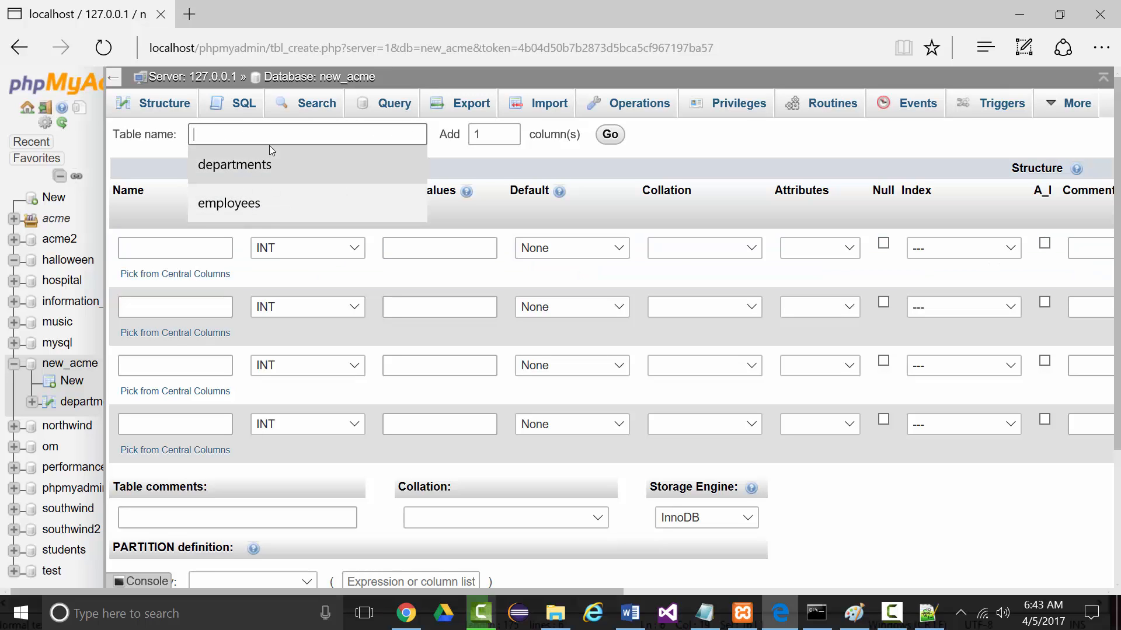
text(citystatezip)
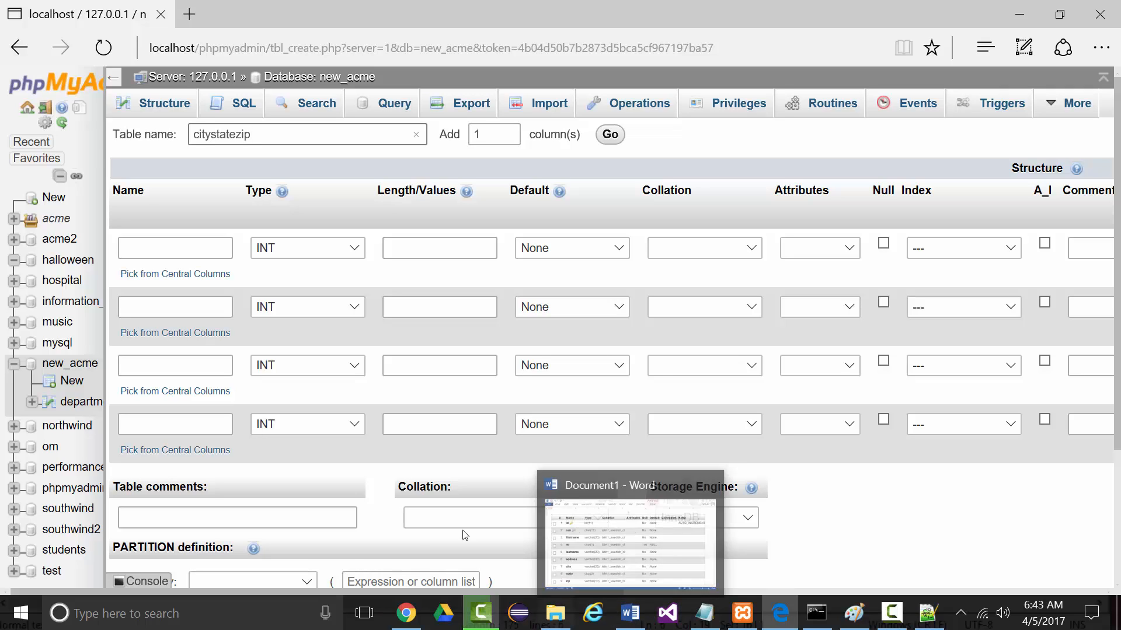
Step: Switch to Excel and open the ACME.xlsx workbook to consult the CityStateZip sheet
click(21, 613)
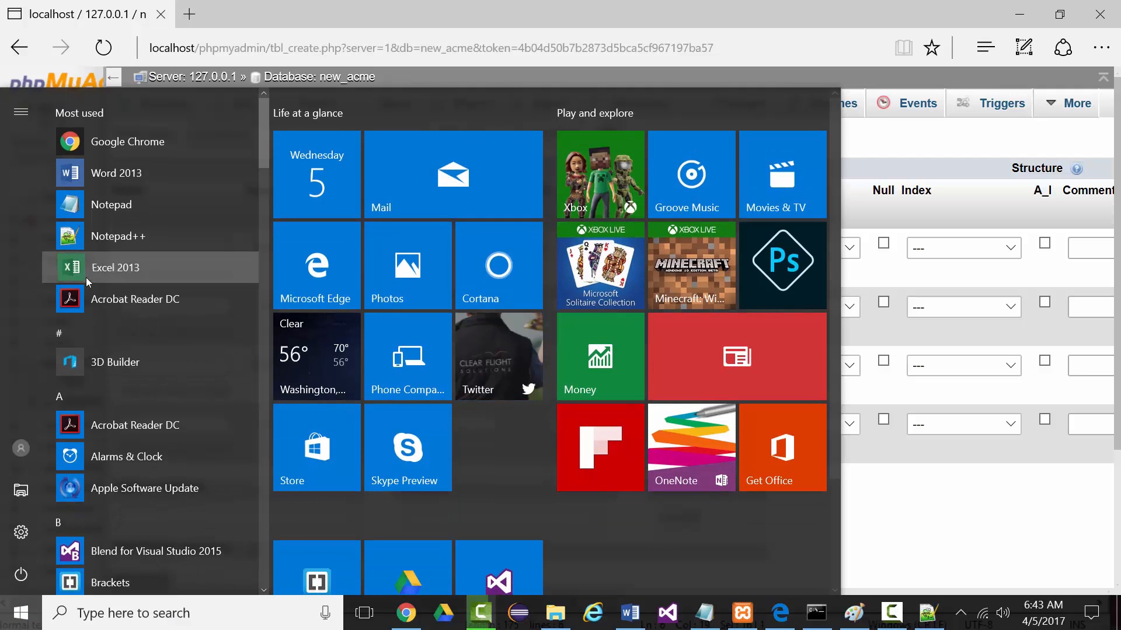
click(86, 278)
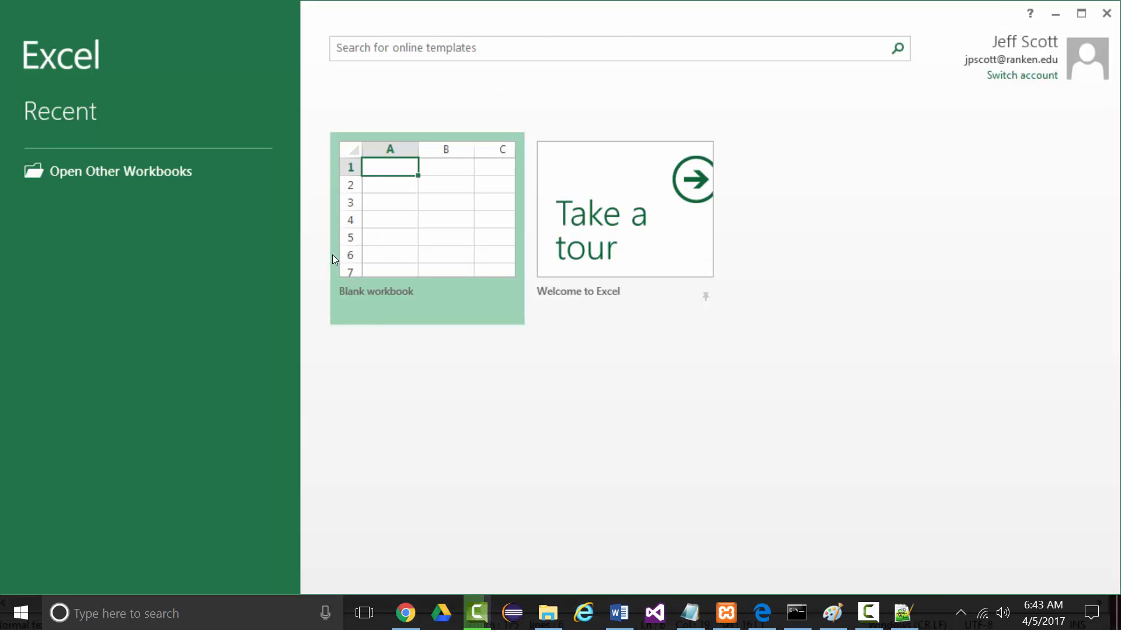
click(70, 195)
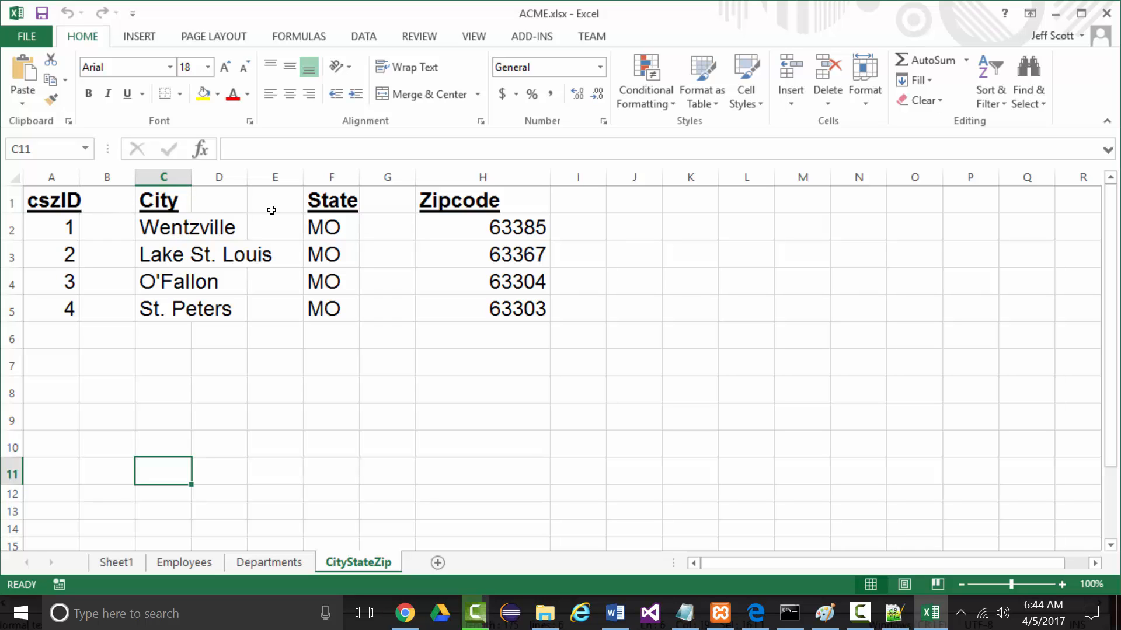
Step: Rename the Zipcode header in cell H1 of the CityStateZip sheet to Zip
click(434, 203)
text(ZI)
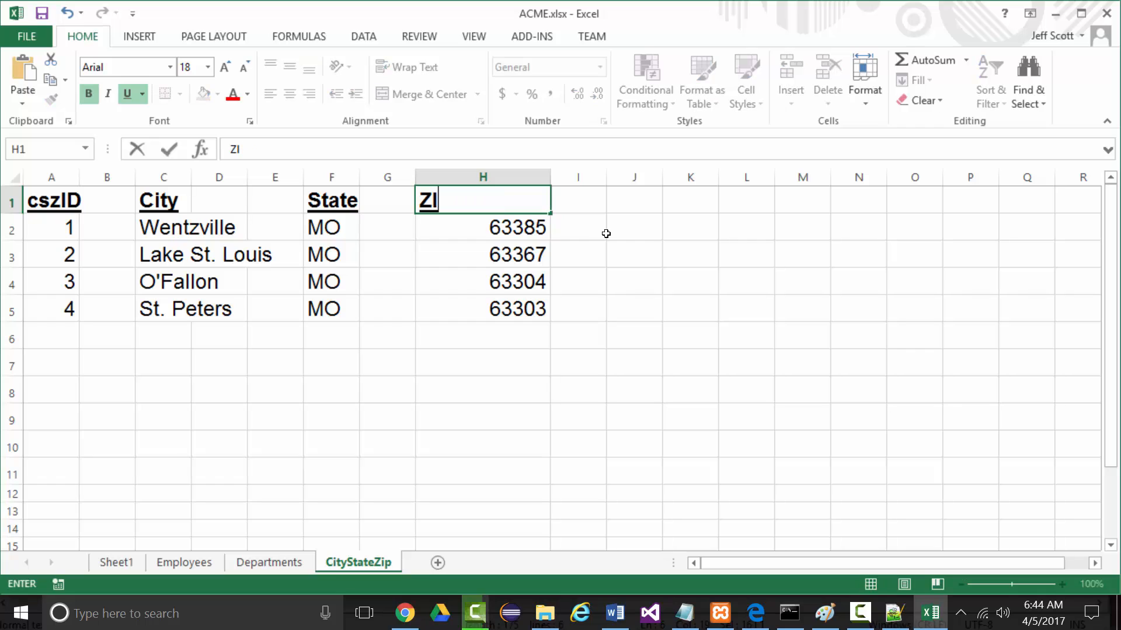
key(BackSpace)
text(ip)
key(Return)
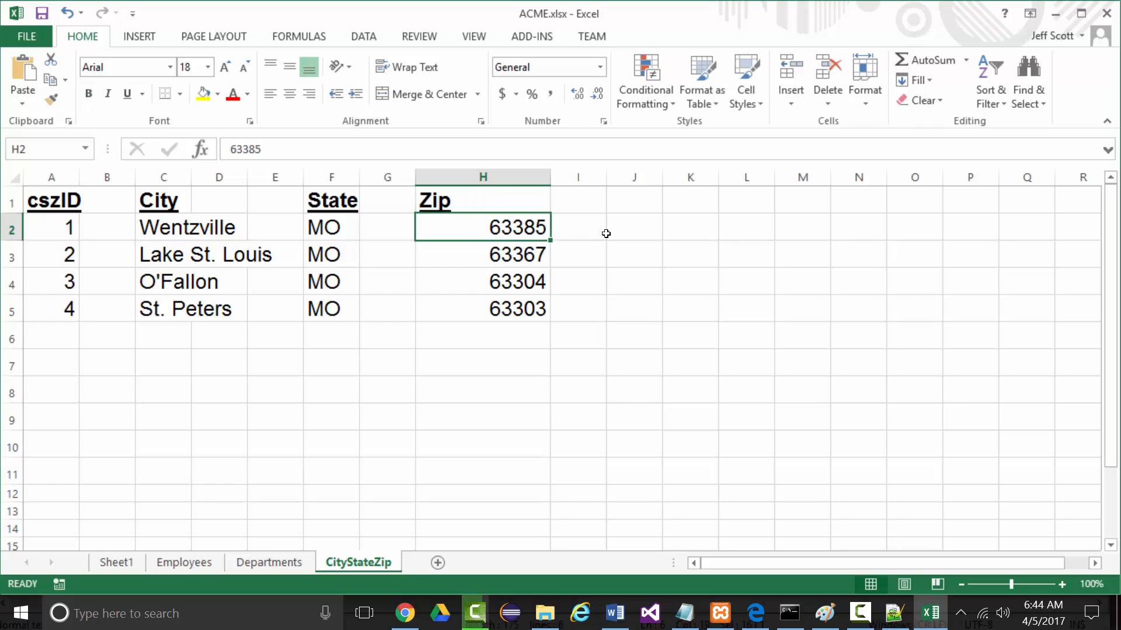
Step: Return to phpMyAdmin in Edge and add 4 more column rows to the citystatezip table definition
click(1054, 11)
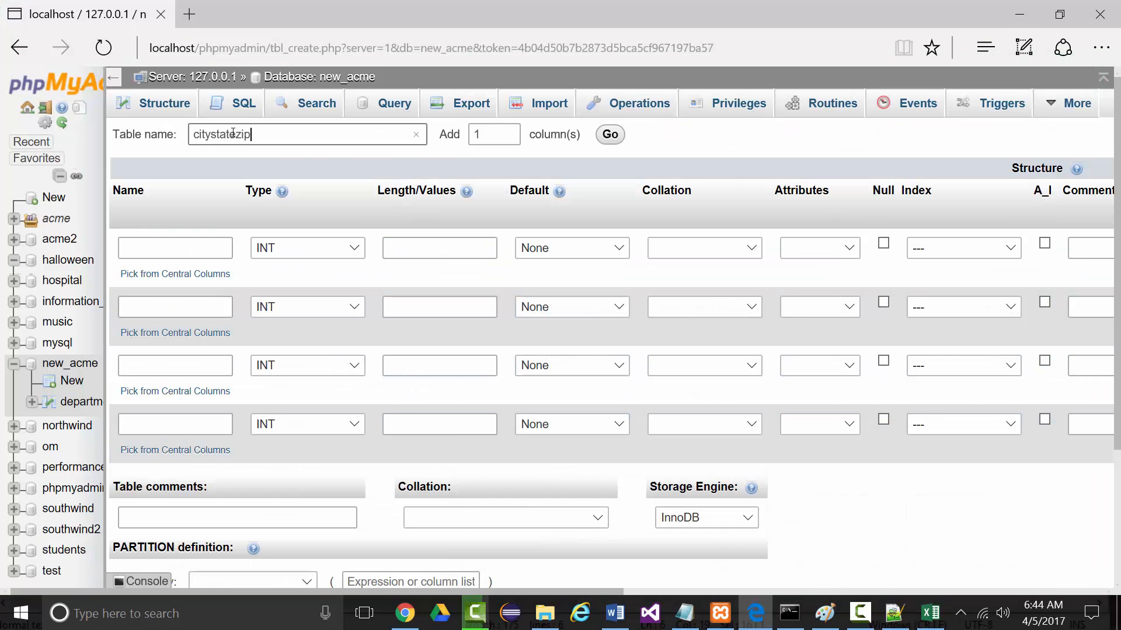
key(Tab)
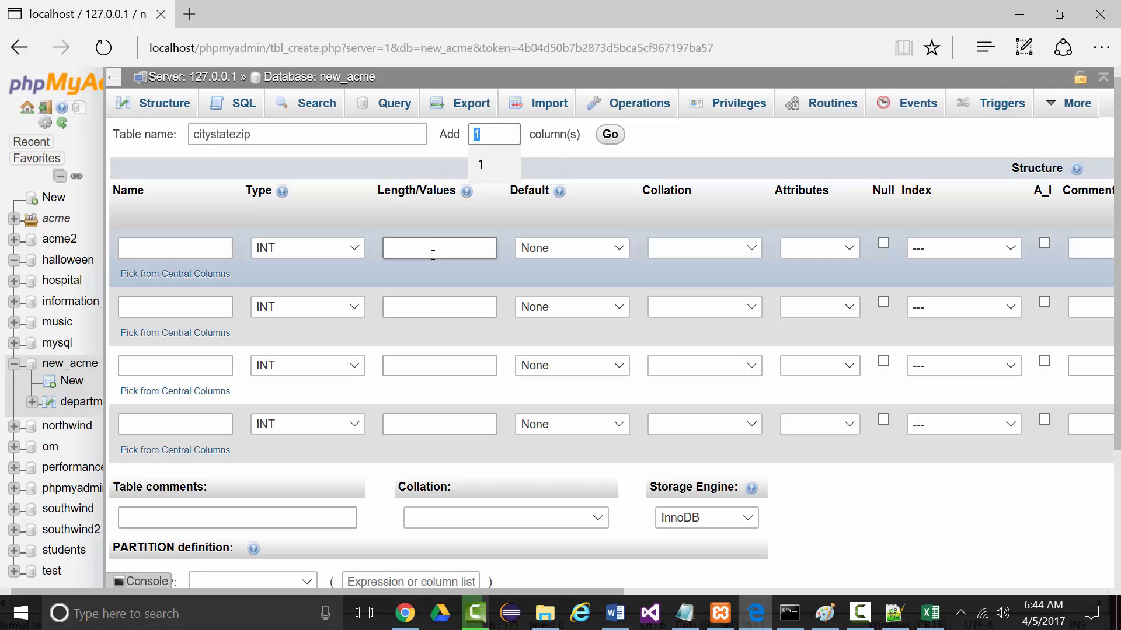
text(4)
click(610, 134)
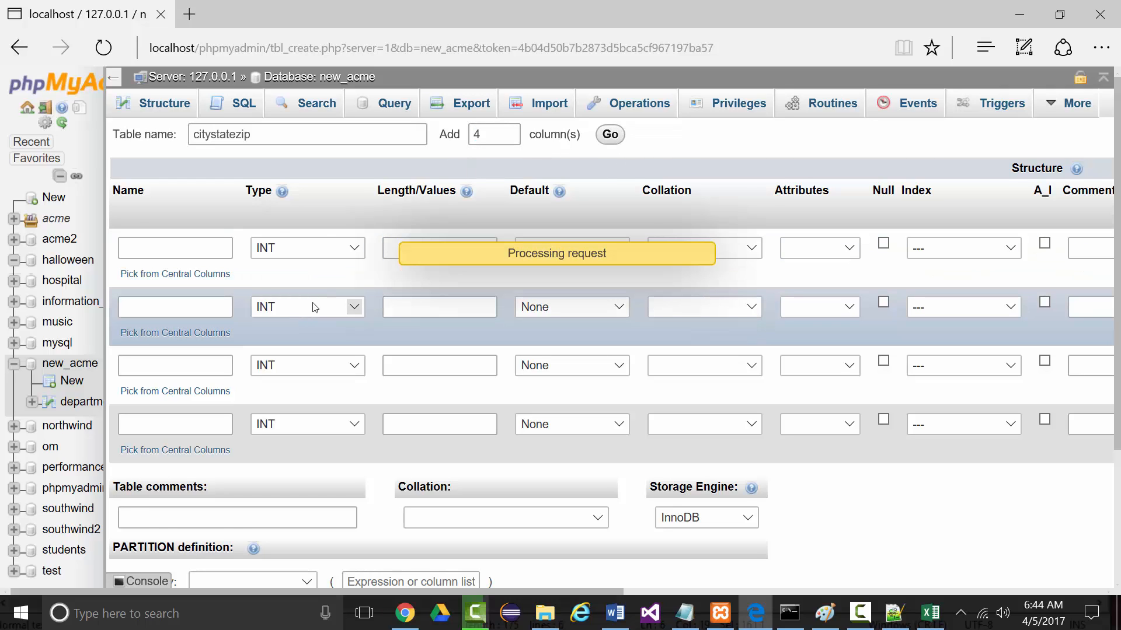
scroll(258, 370, down, 1)
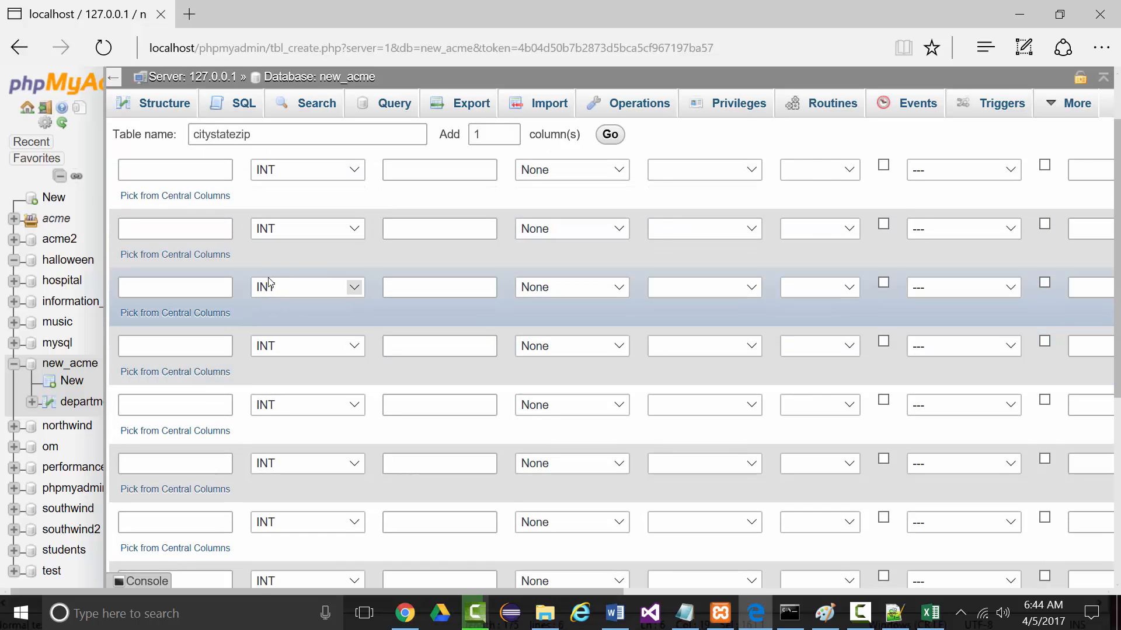
scroll(270, 283, up, 1)
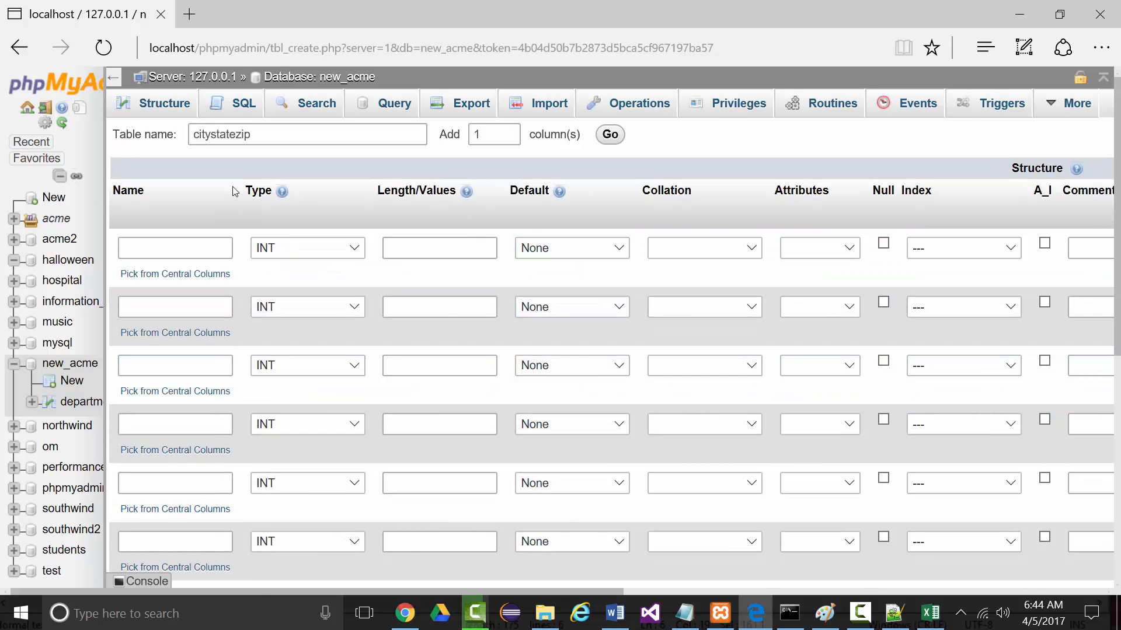
Step: Define the first citystatezip column as cszID with a PRIMARY index on it and auto-increment enabled
click(173, 251)
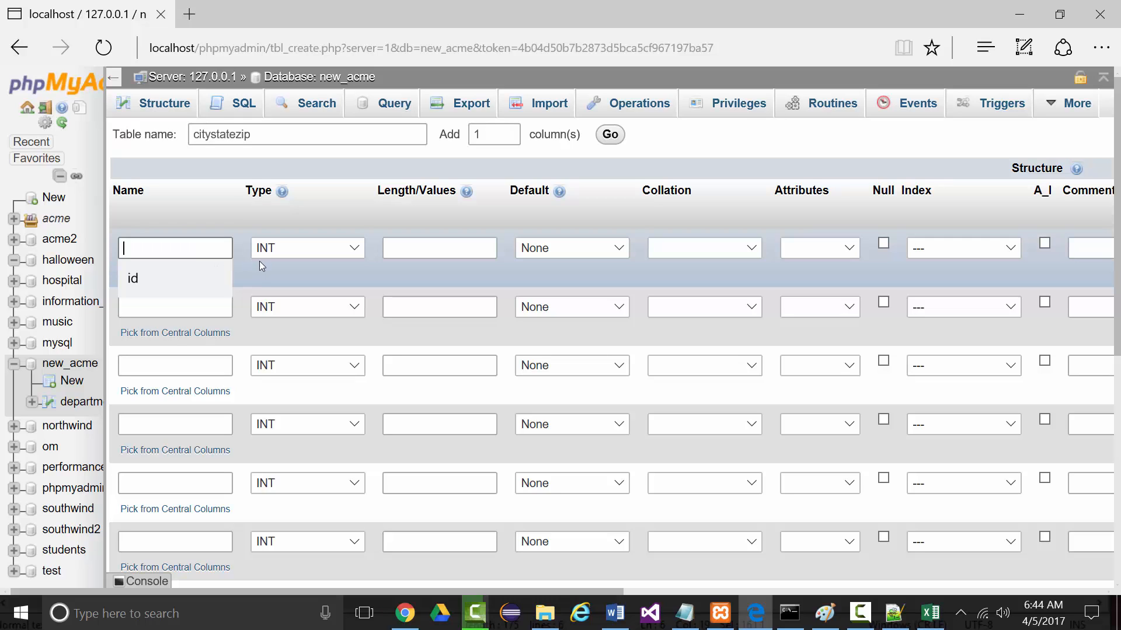
text(cs)
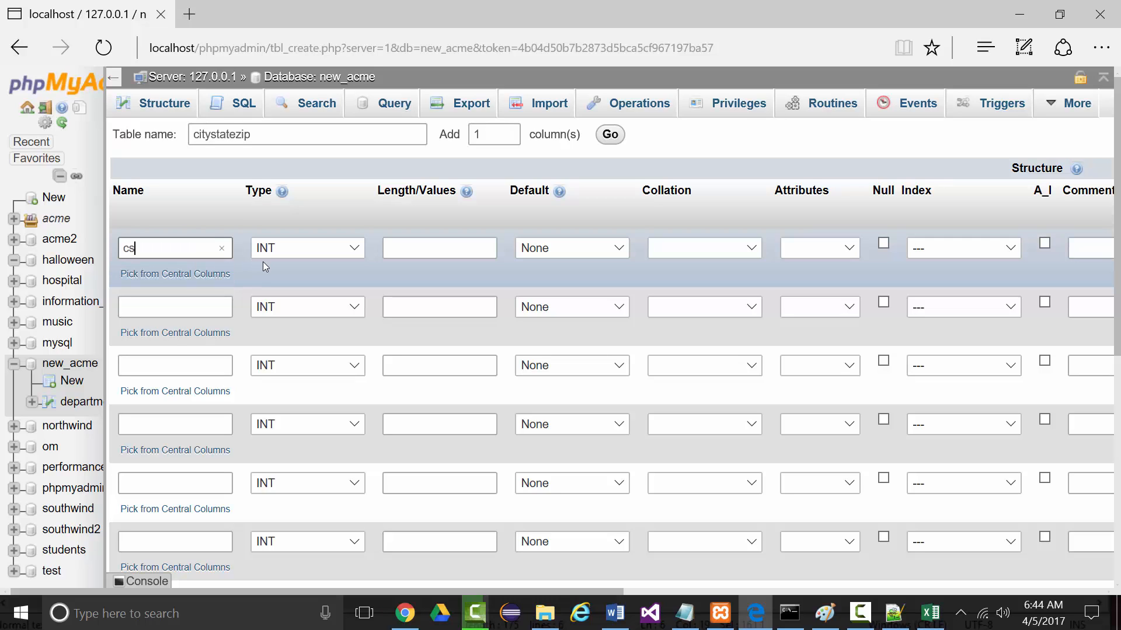
text(zID)
click(853, 248)
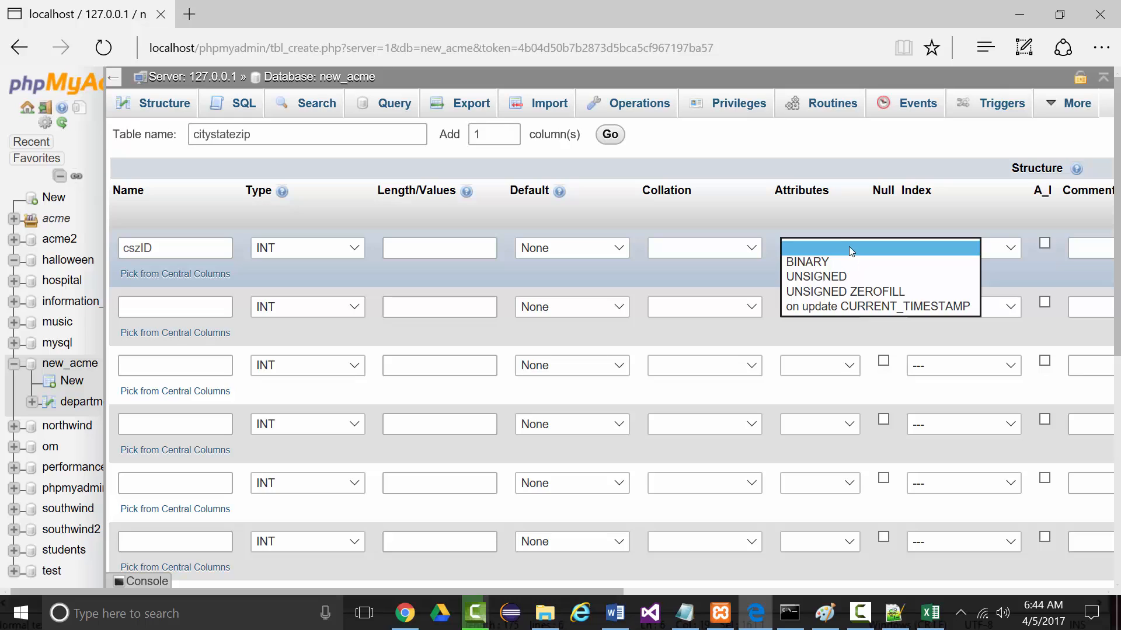
click(849, 247)
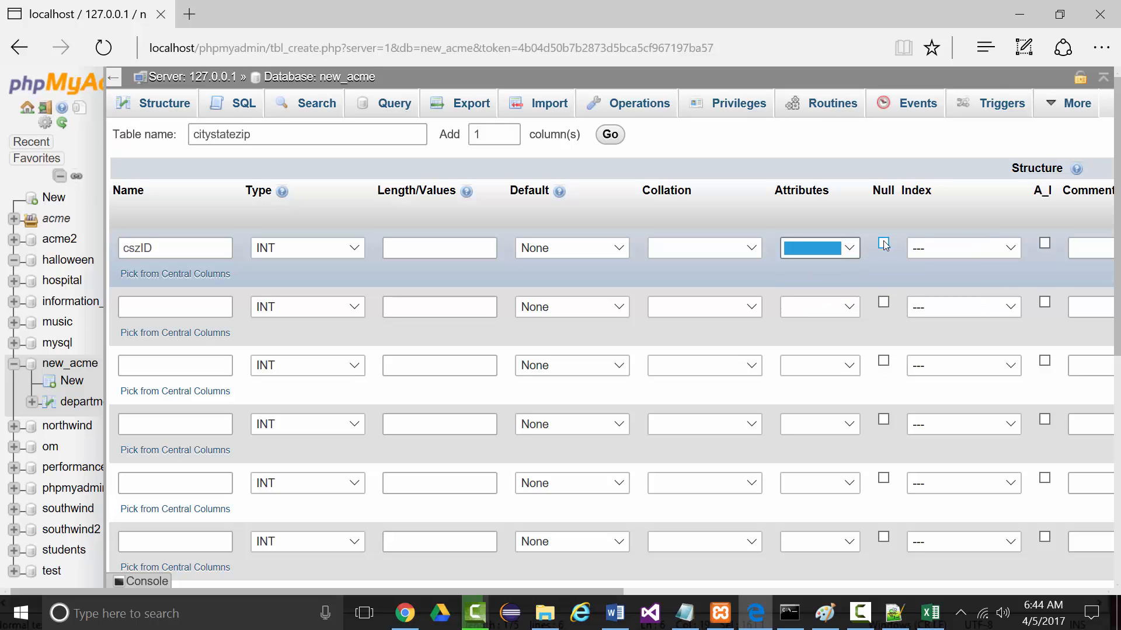
click(1007, 250)
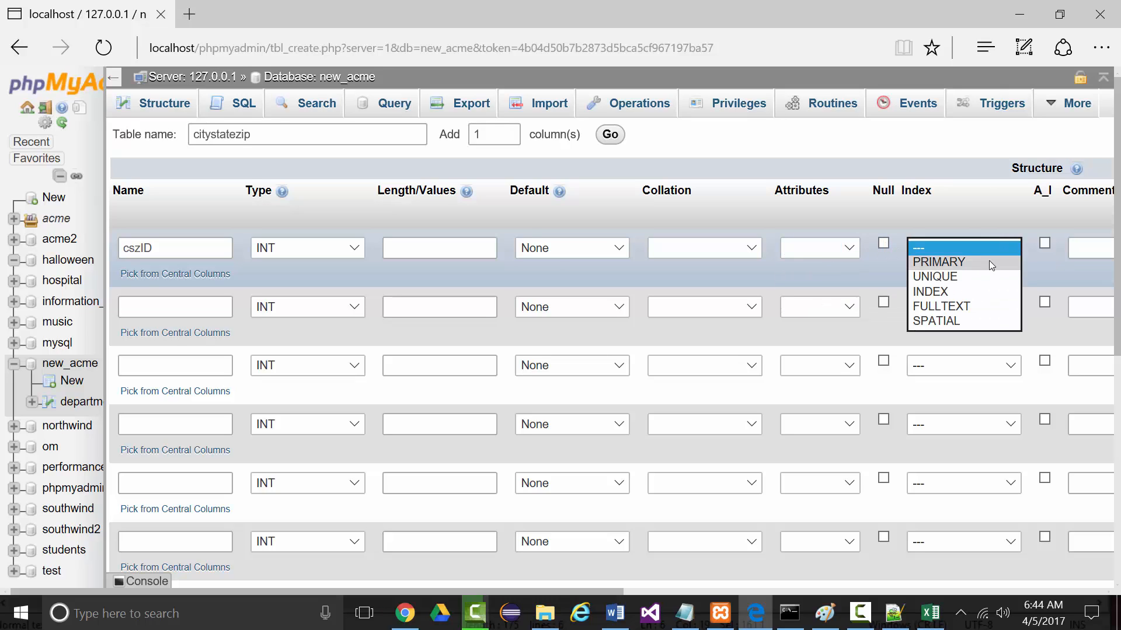
click(989, 260)
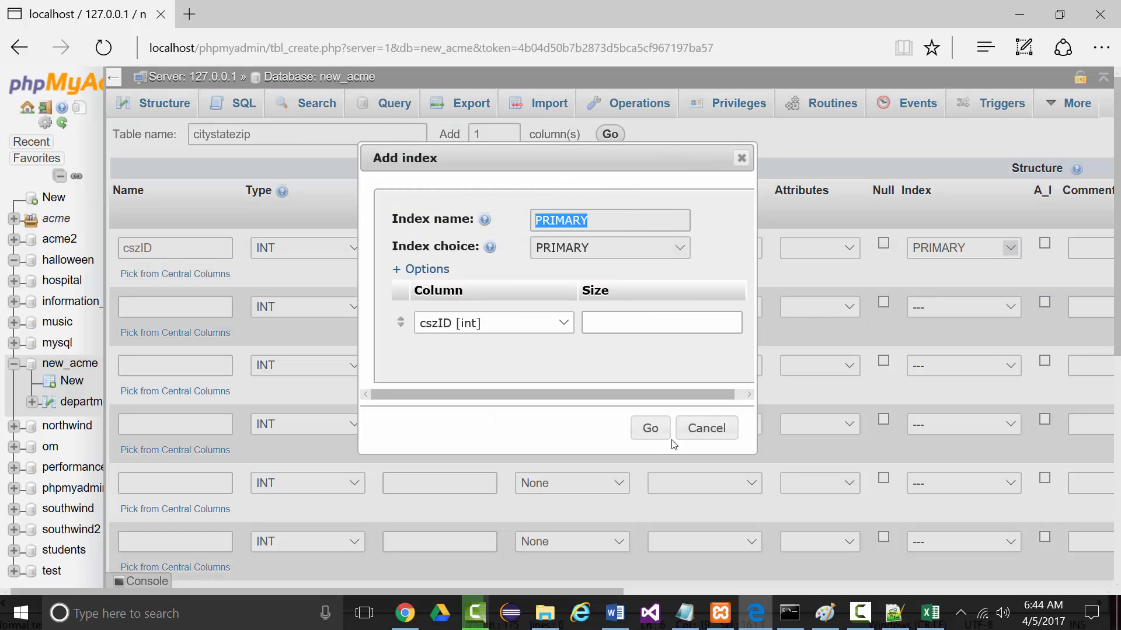
click(648, 430)
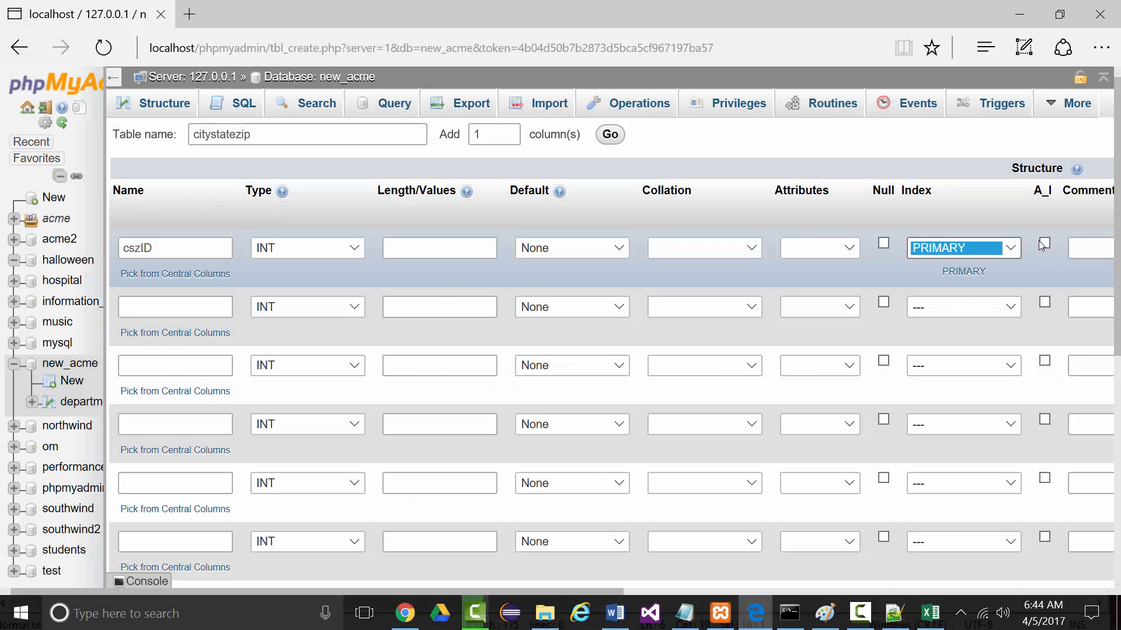
click(1044, 243)
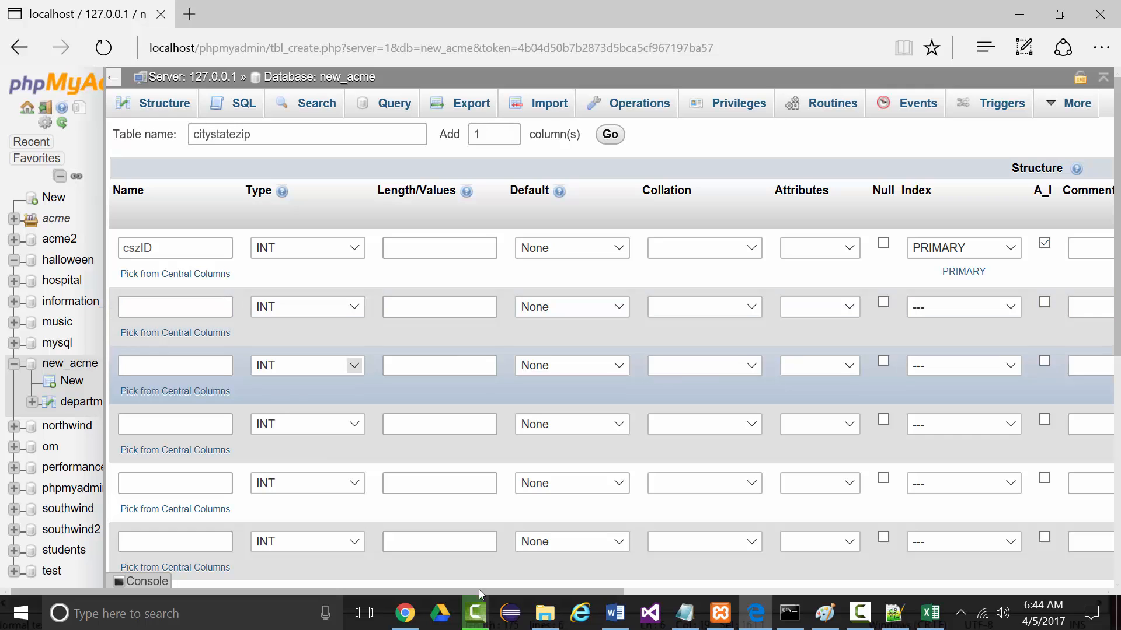
Step: Check the column headers in ACME.xlsx, then name the second citystatezip column city in phpMyAdmin and set its type to CHAR
click(924, 617)
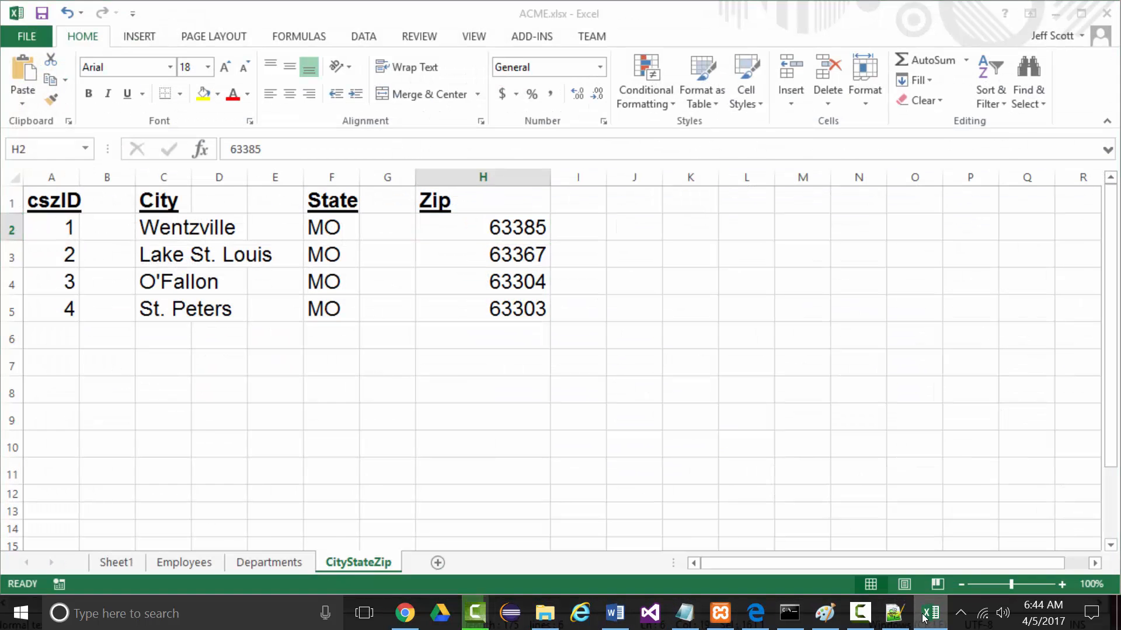
click(755, 613)
click(170, 303)
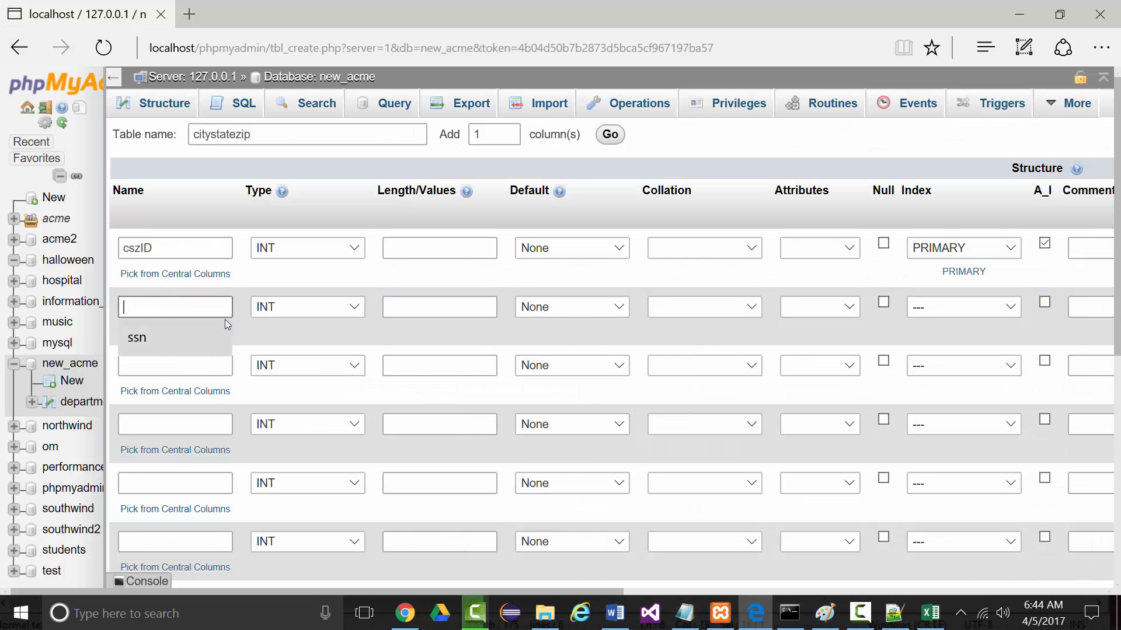
text(city)
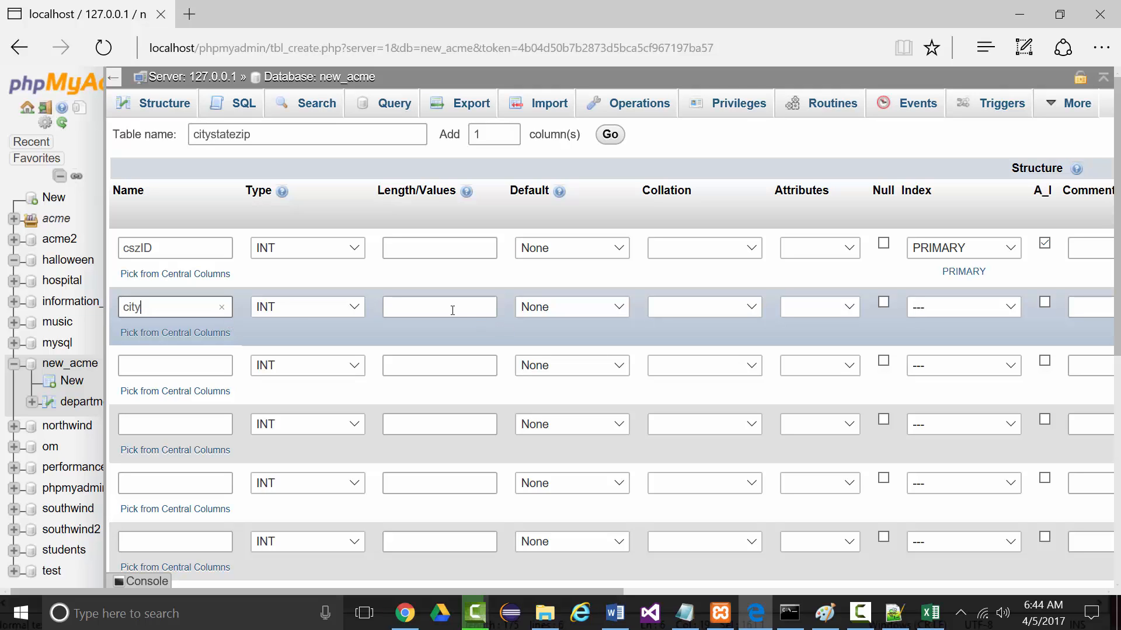
click(352, 307)
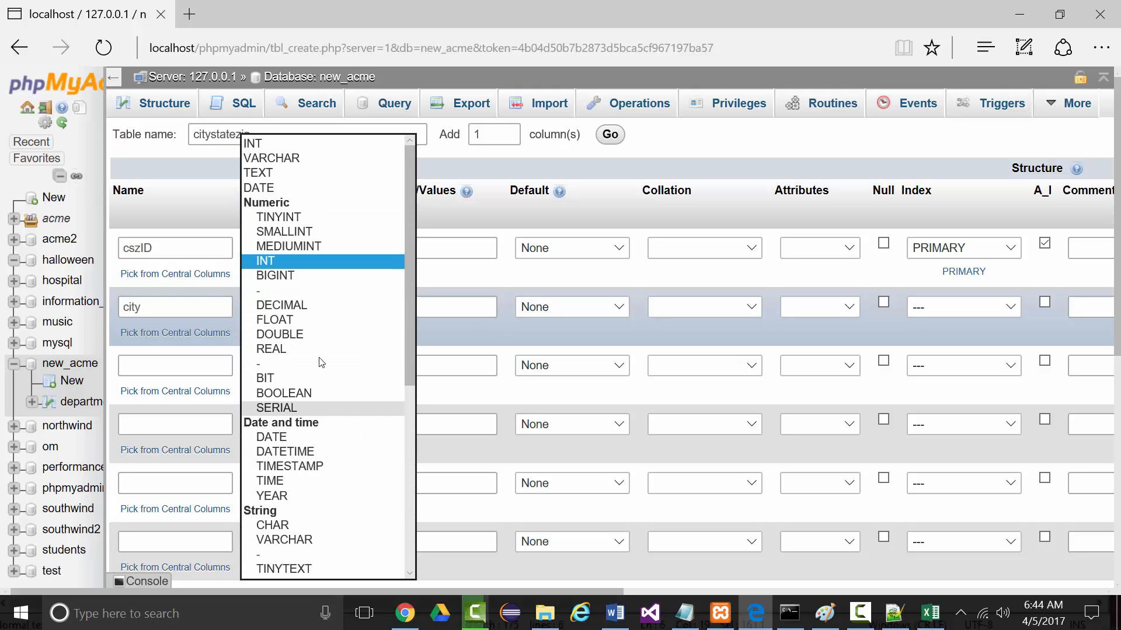
scroll(295, 456, down, 2)
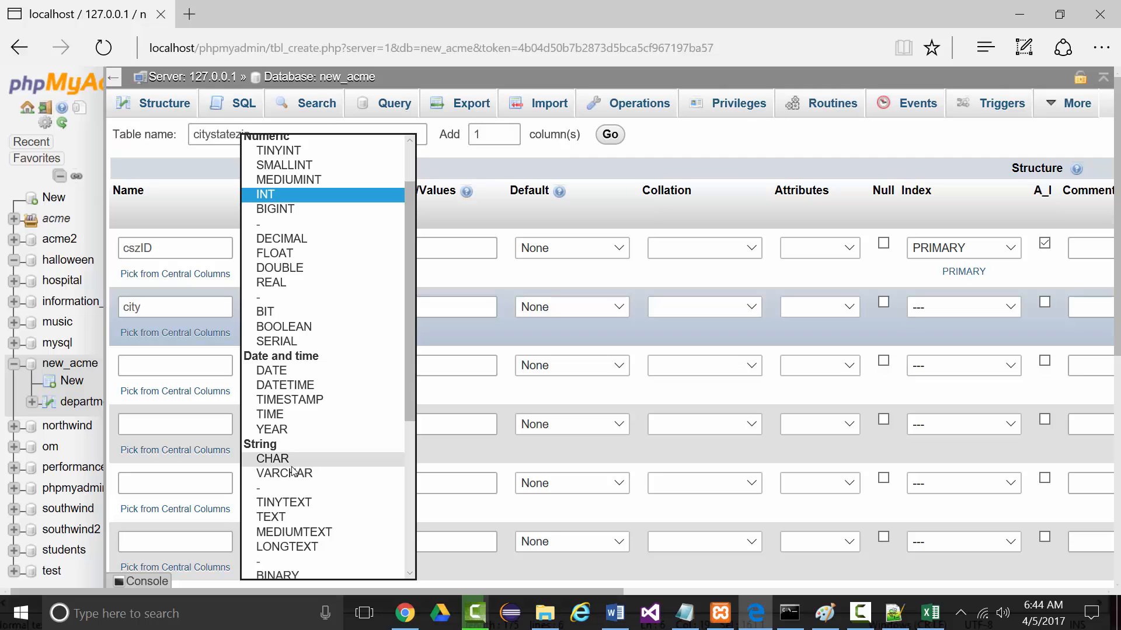
click(292, 462)
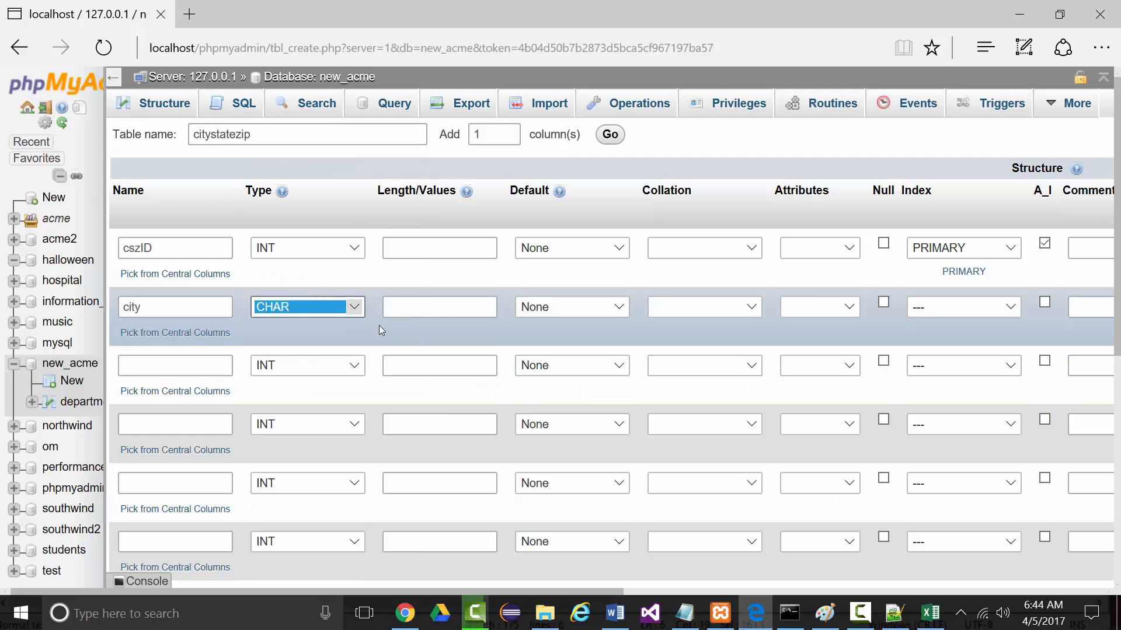
Step: Set the city column's length to 25 and define the third column as state, type CHAR with length 2
click(405, 306)
text(25)
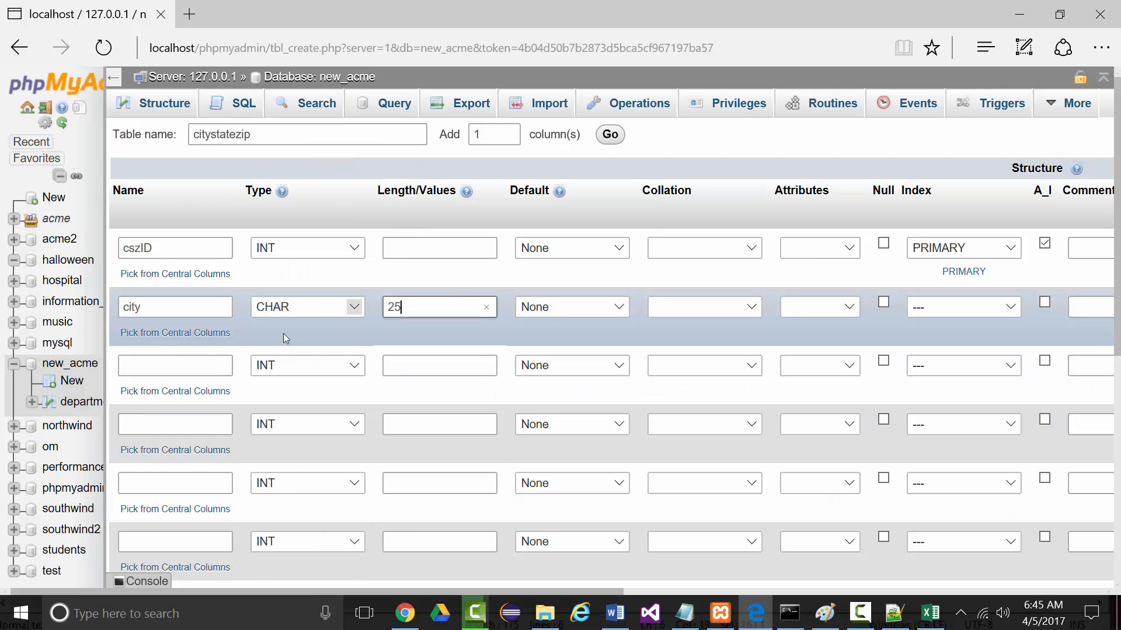
click(149, 366)
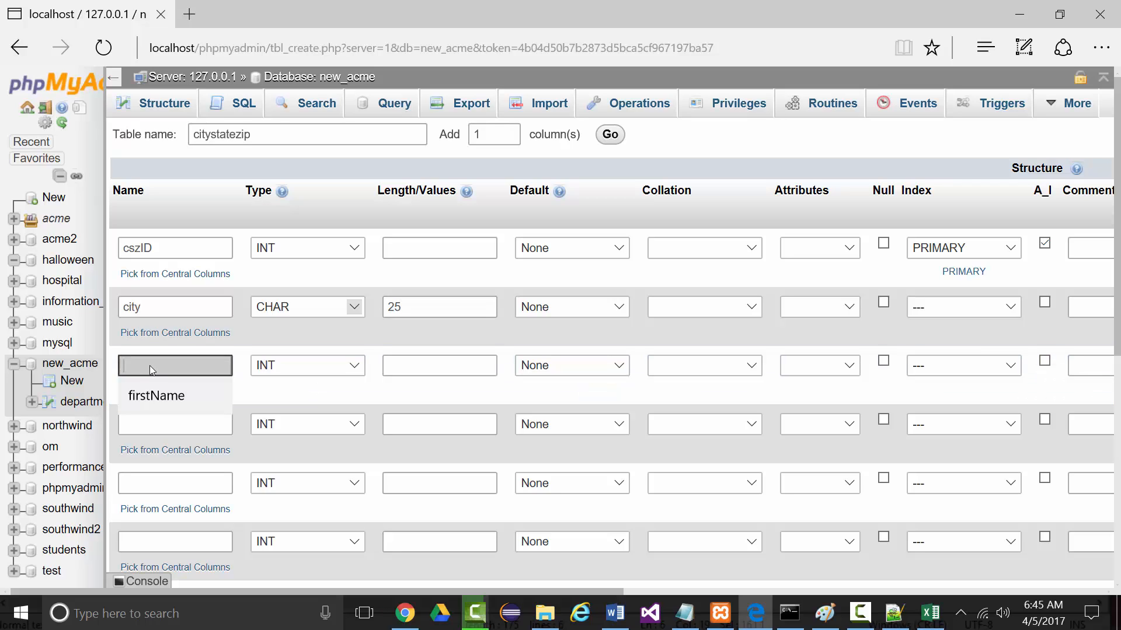
text(state)
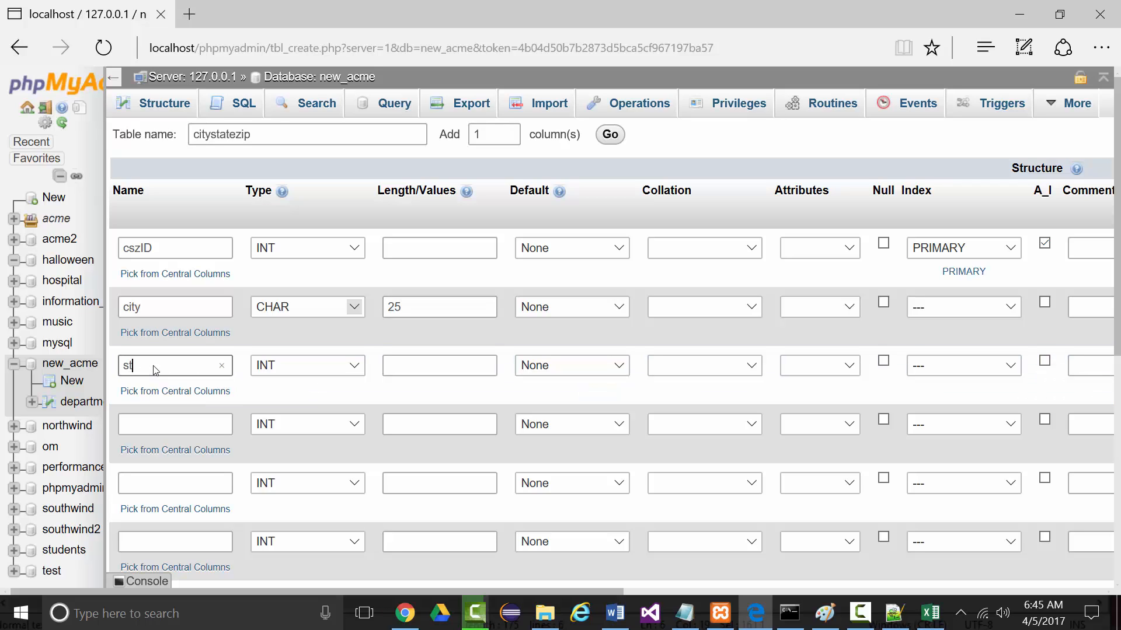
click(350, 366)
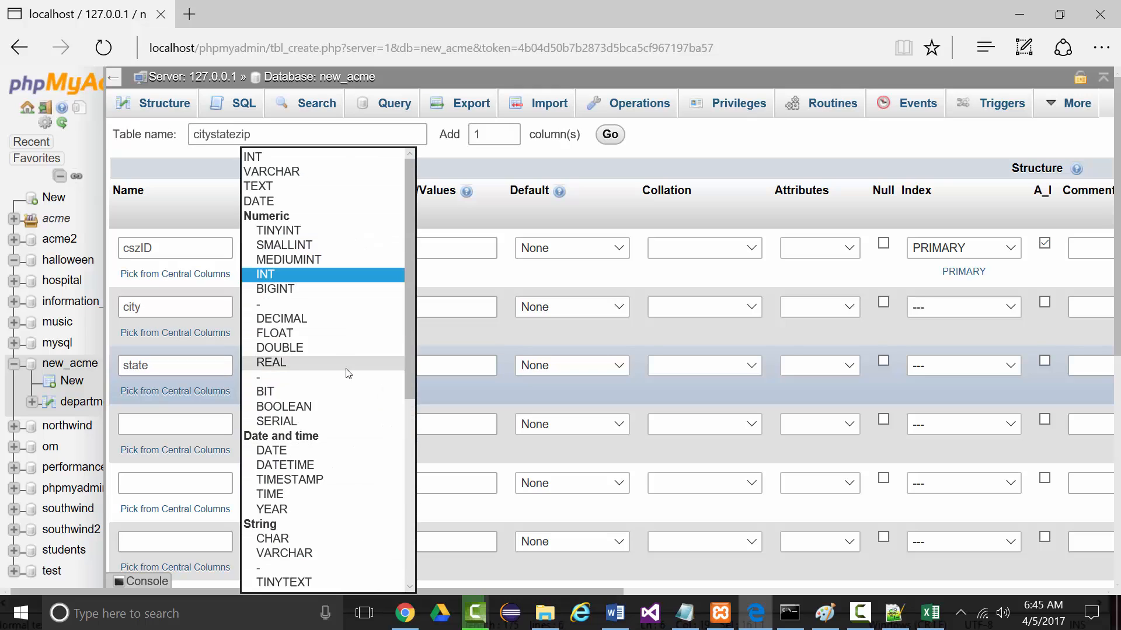
click(274, 538)
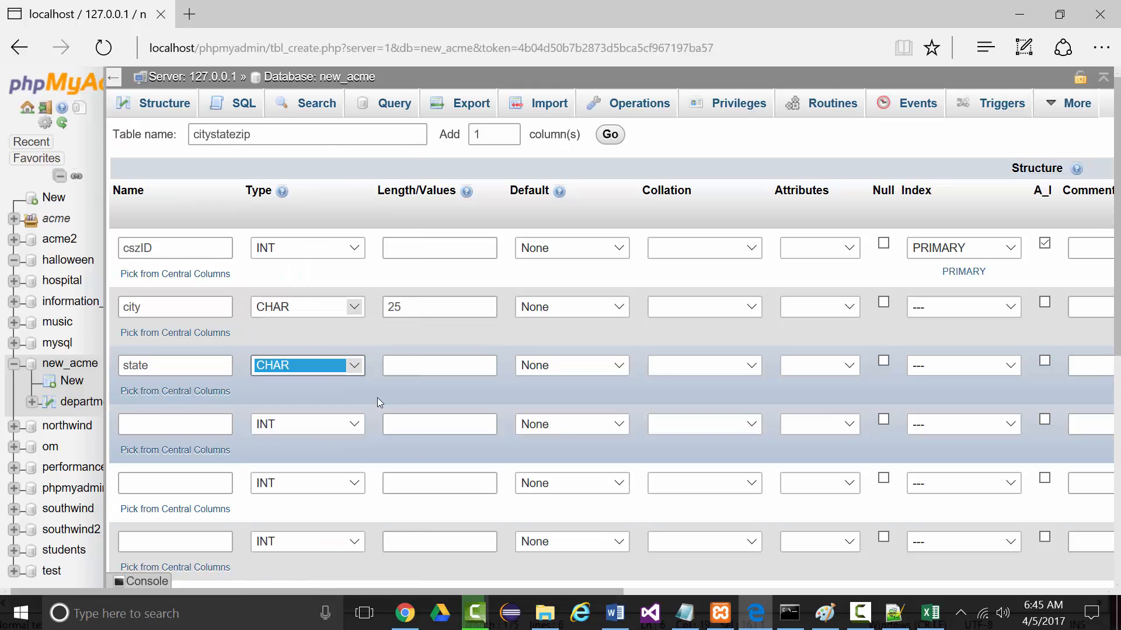
click(401, 366)
text(2)
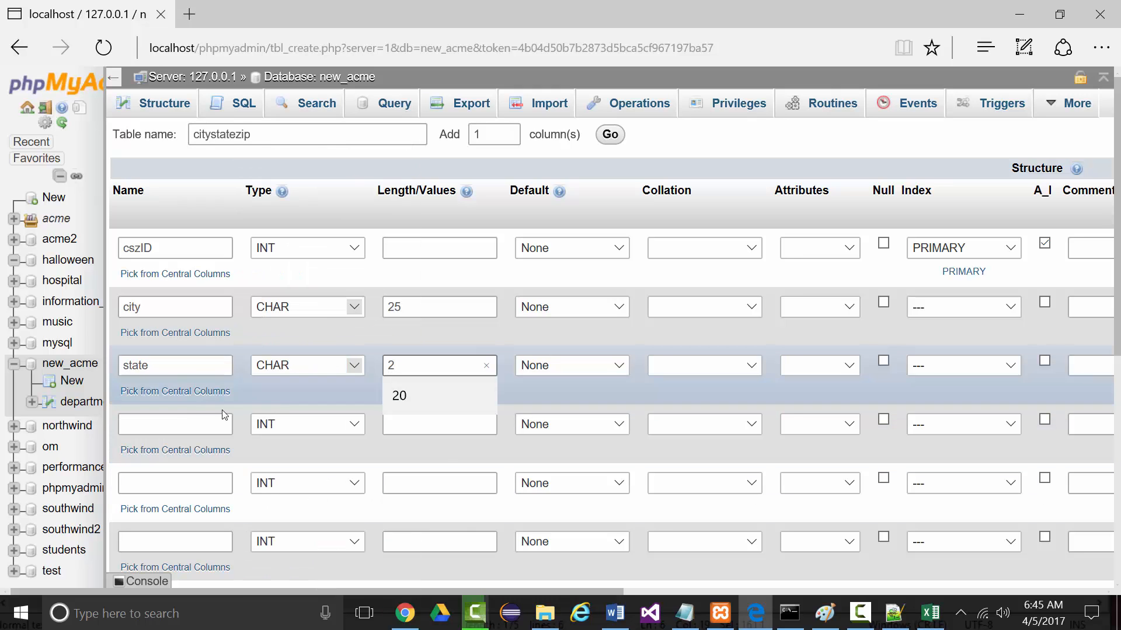
Step: Define the fourth citystatezip column as zip, type VARCHAR with length 10, and save the table
click(148, 419)
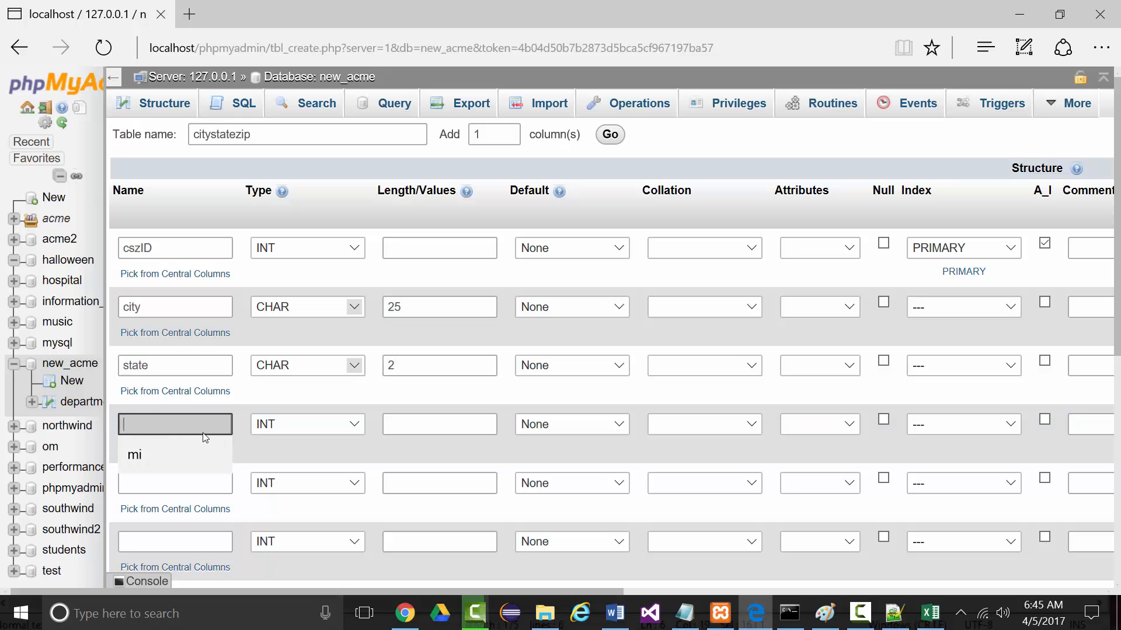
text(zip)
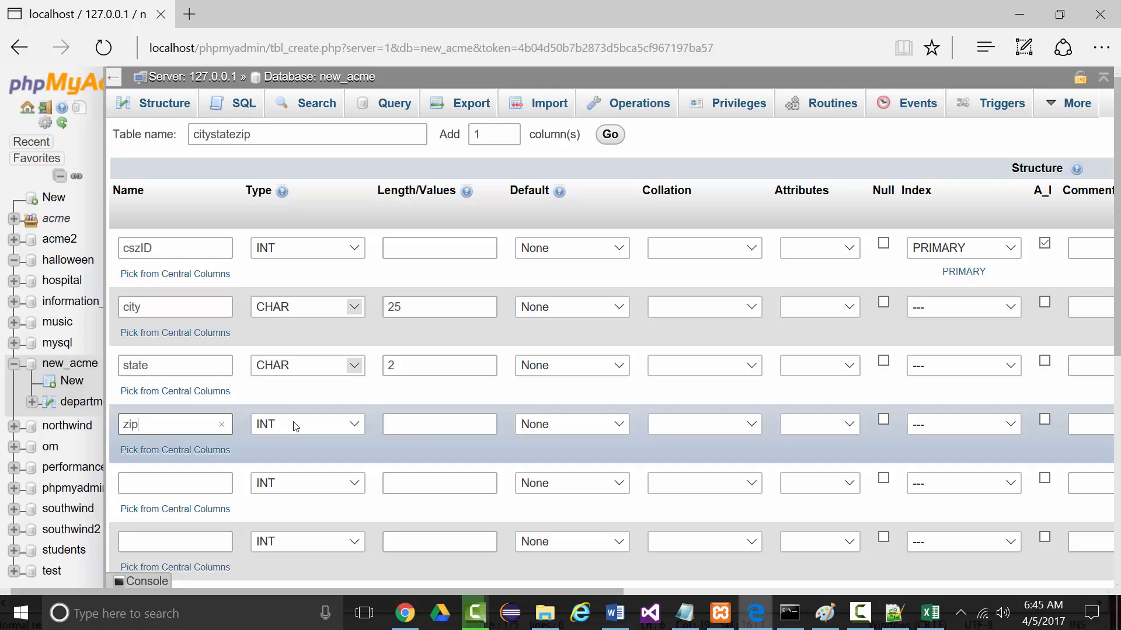
click(350, 424)
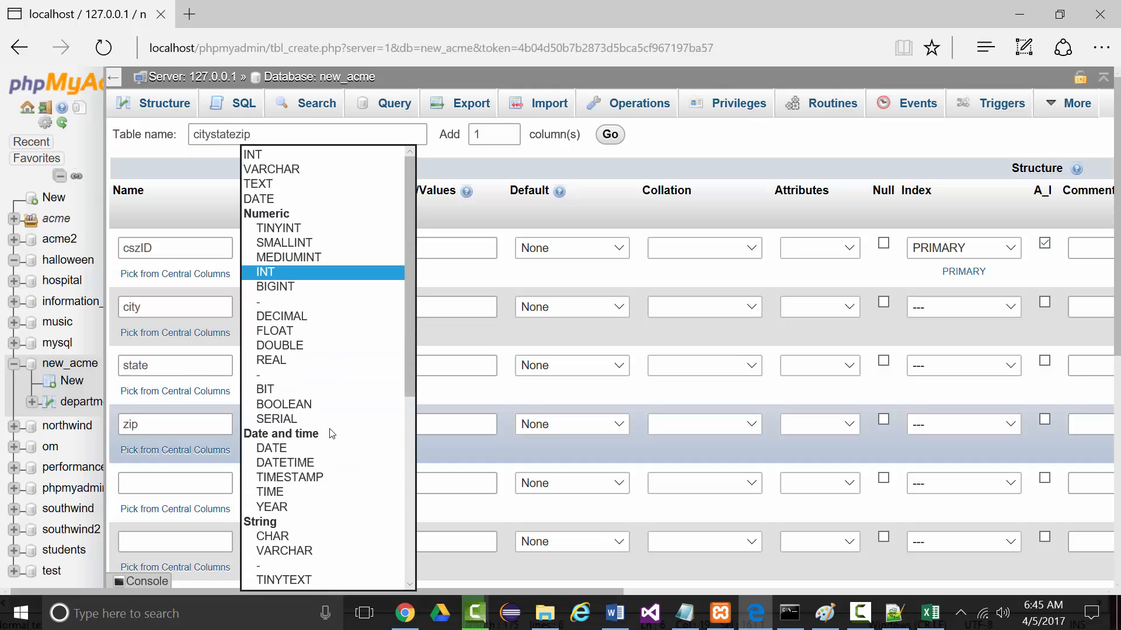
click(284, 551)
click(407, 423)
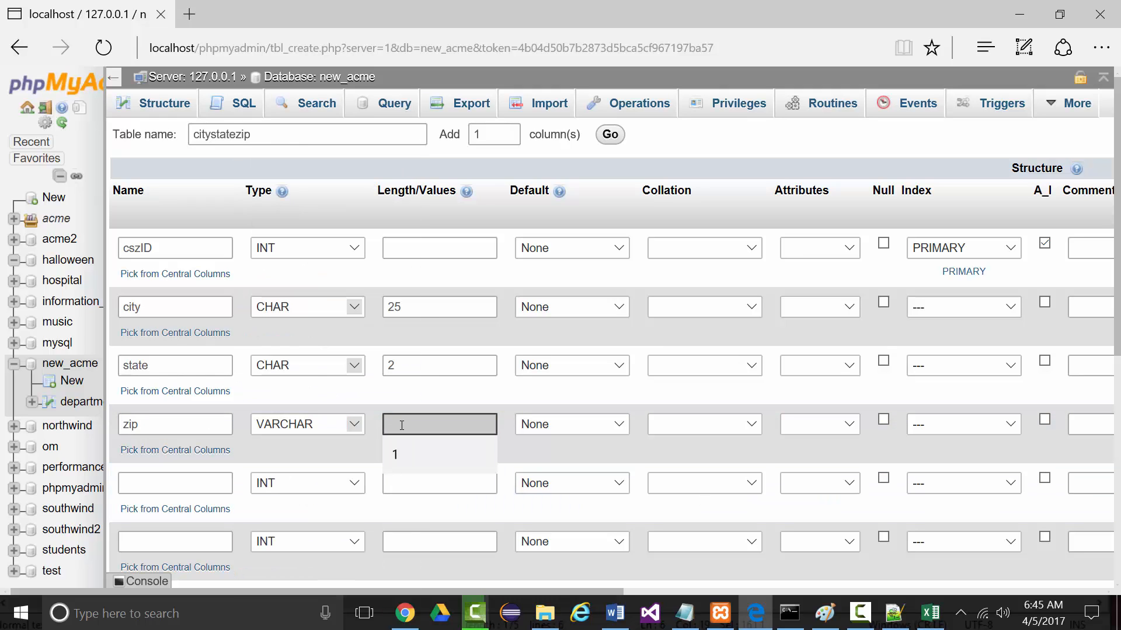
text(10)
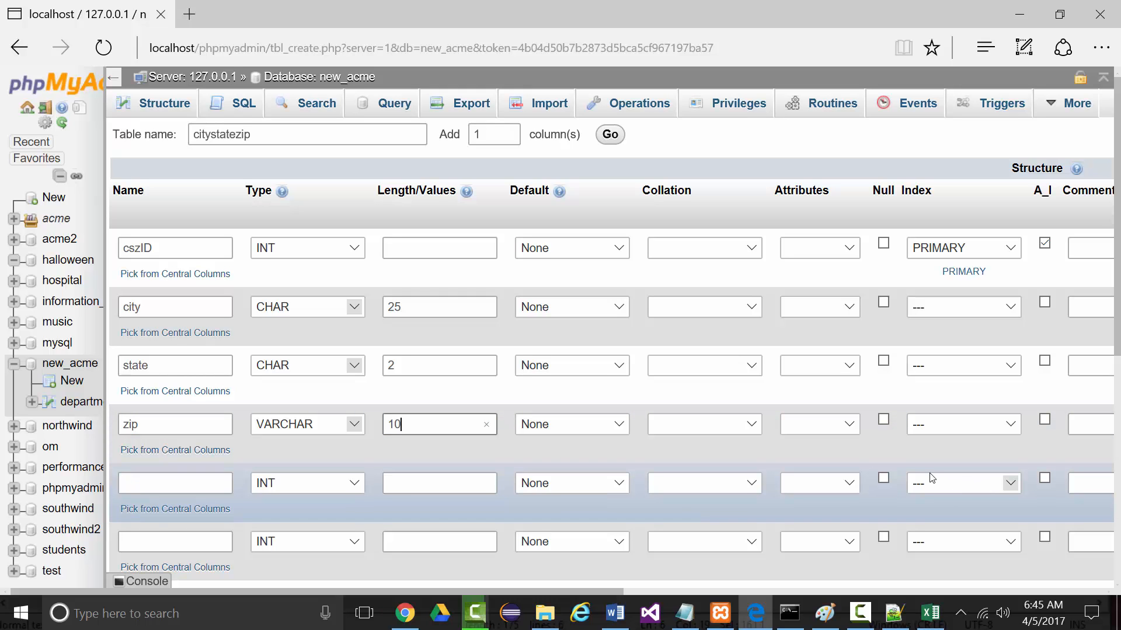
scroll(969, 493, down, 4)
scroll(986, 529, down, 3)
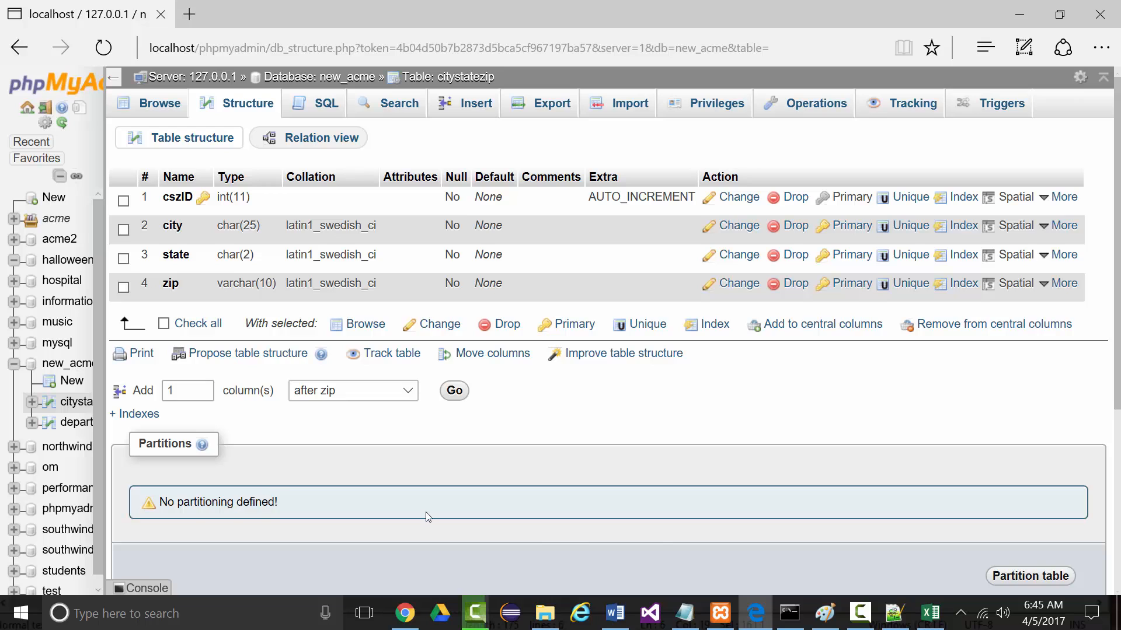
Step: Look over the saved citystatezip structure, then start a new table in new_acme named employees
scroll(667, 536, down, 5)
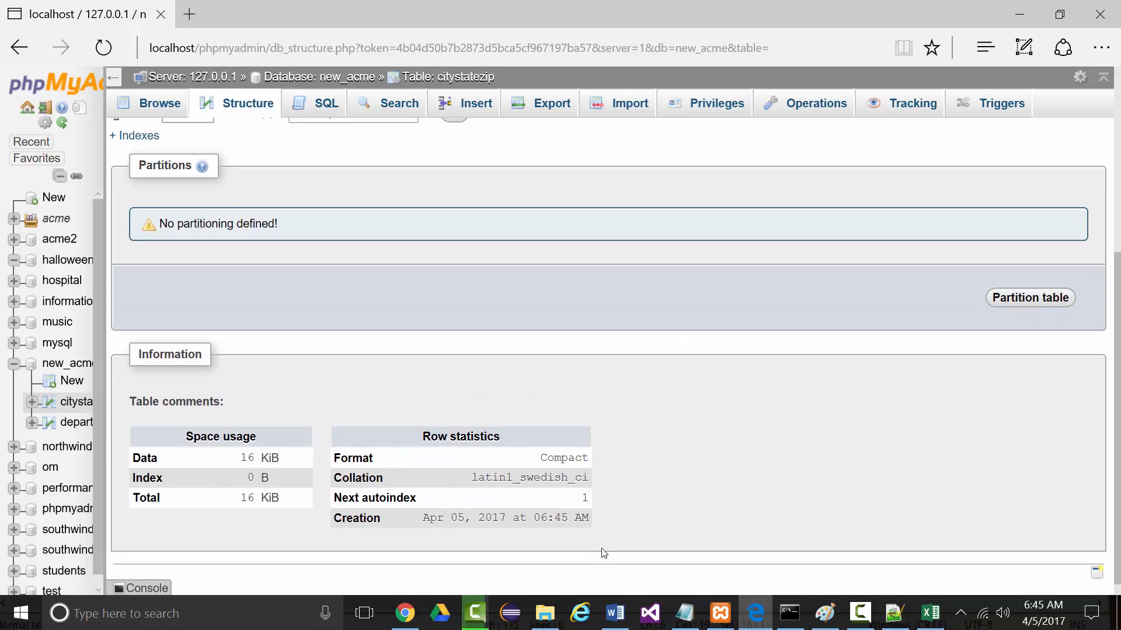
scroll(604, 553, up, 5)
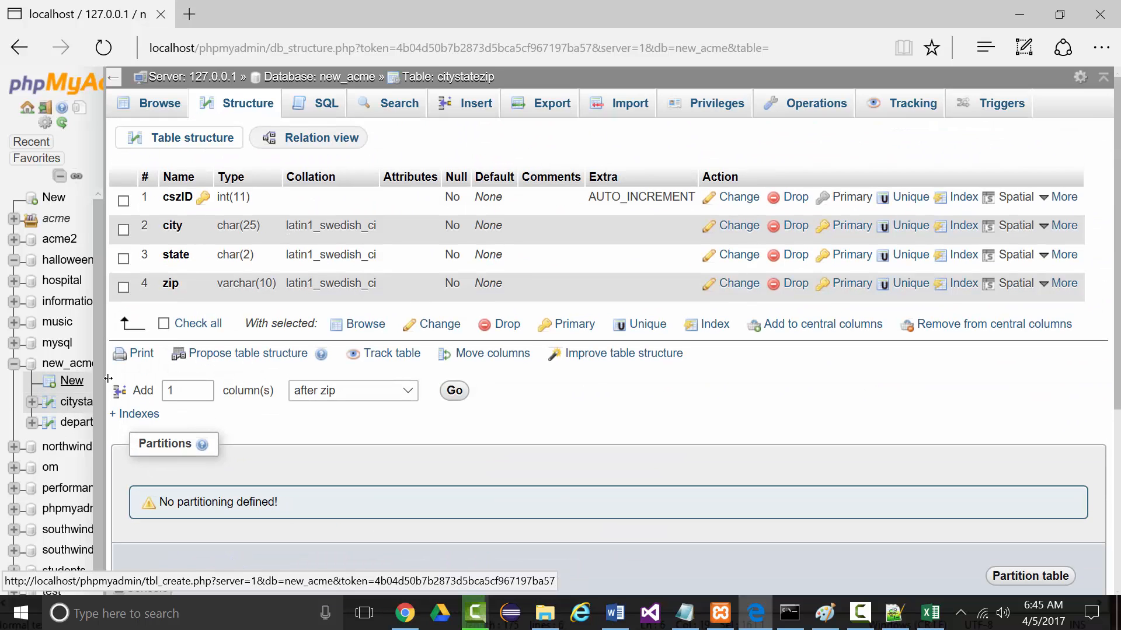
click(72, 381)
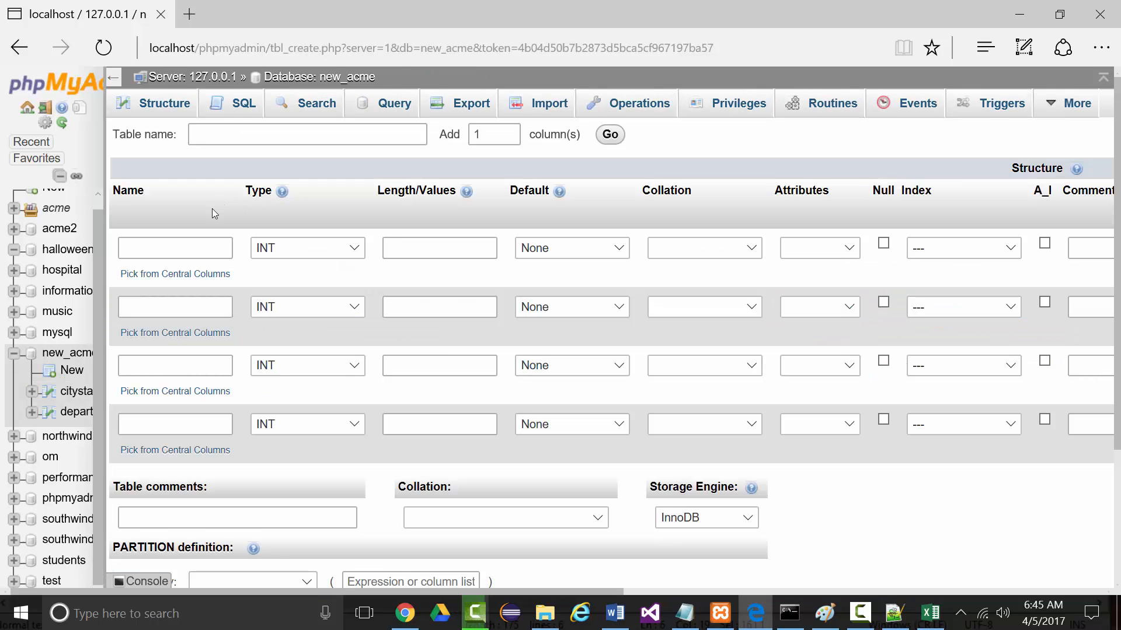
click(229, 138)
text(e)
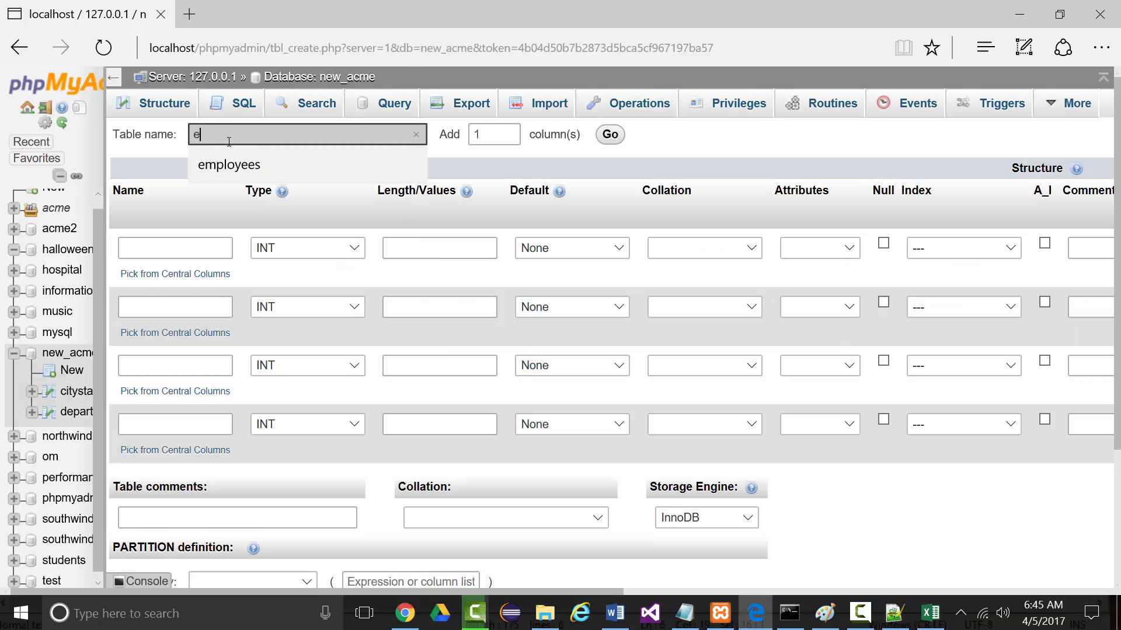
text(mployees)
Step: Check the column headers on the Employees sheet of ACME.xlsx, then set the number of columns to add to 8 in phpMyAdmin
click(930, 612)
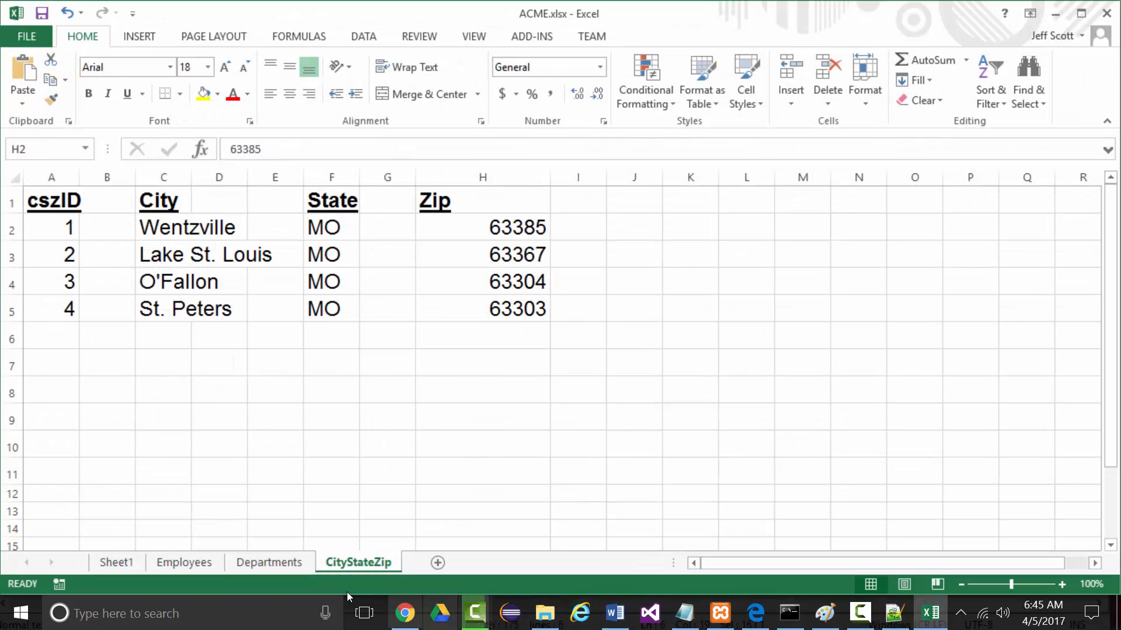
click(185, 563)
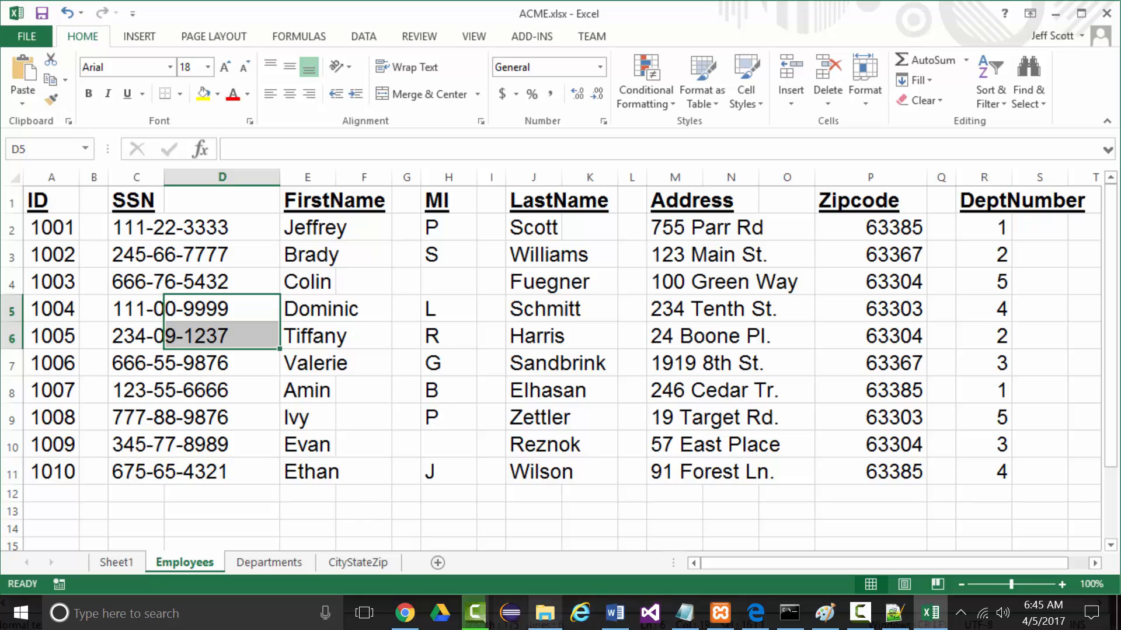
click(405, 613)
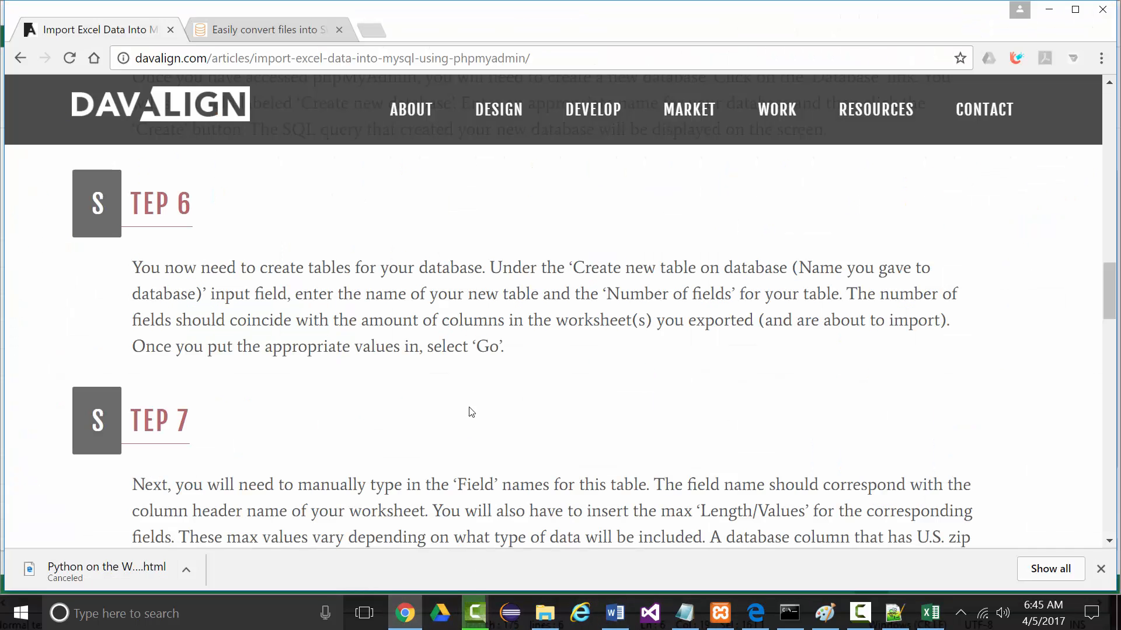
click(755, 613)
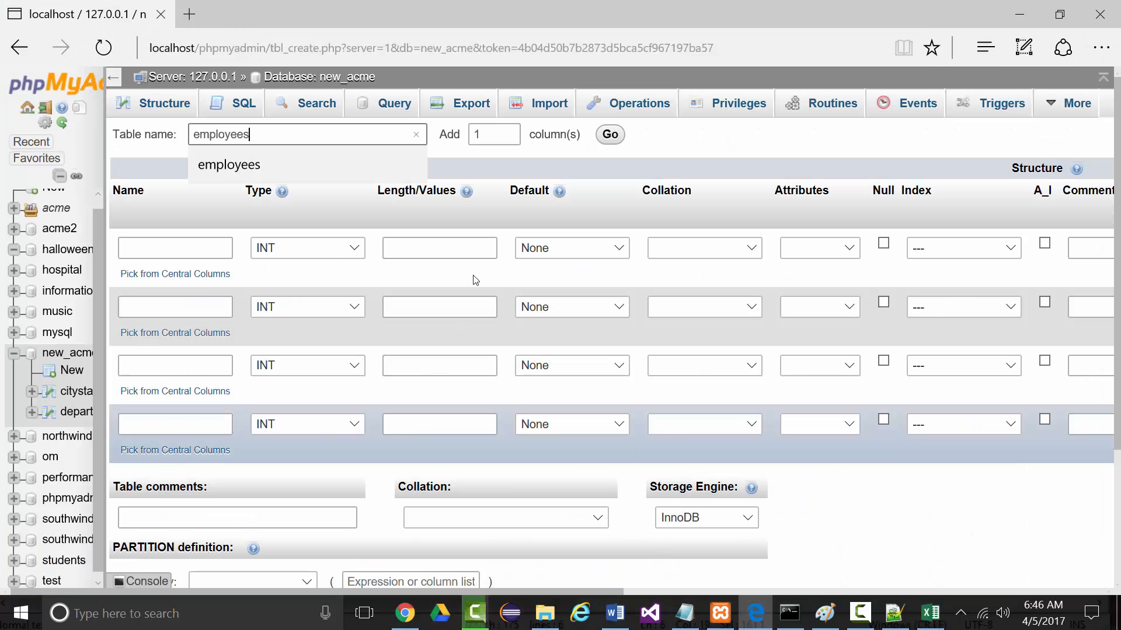
key(Tab)
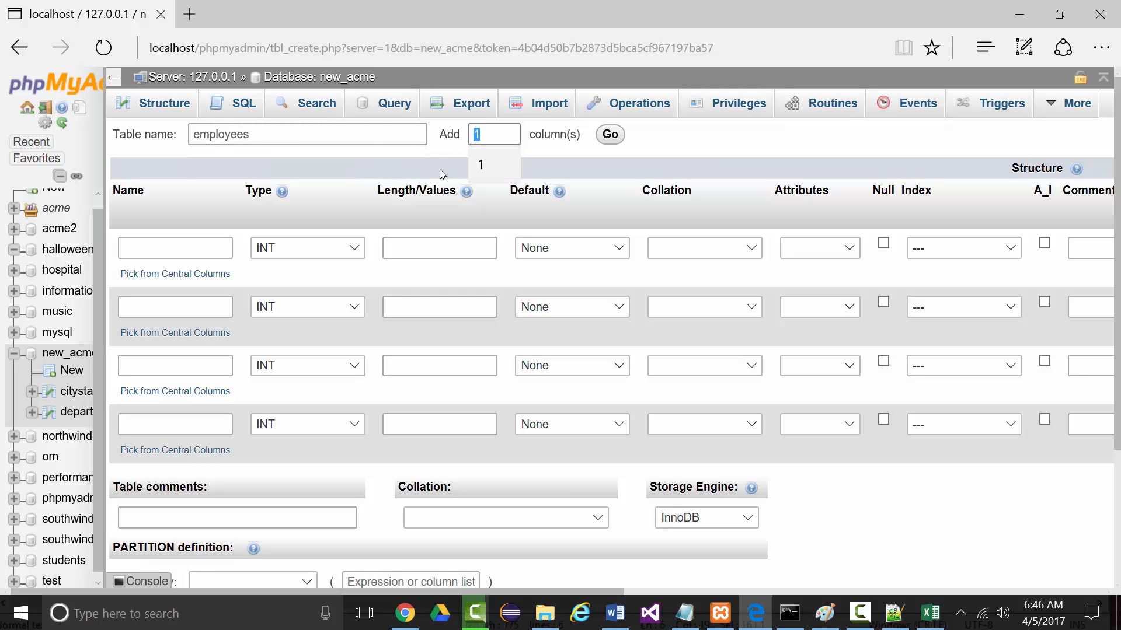
text(8)
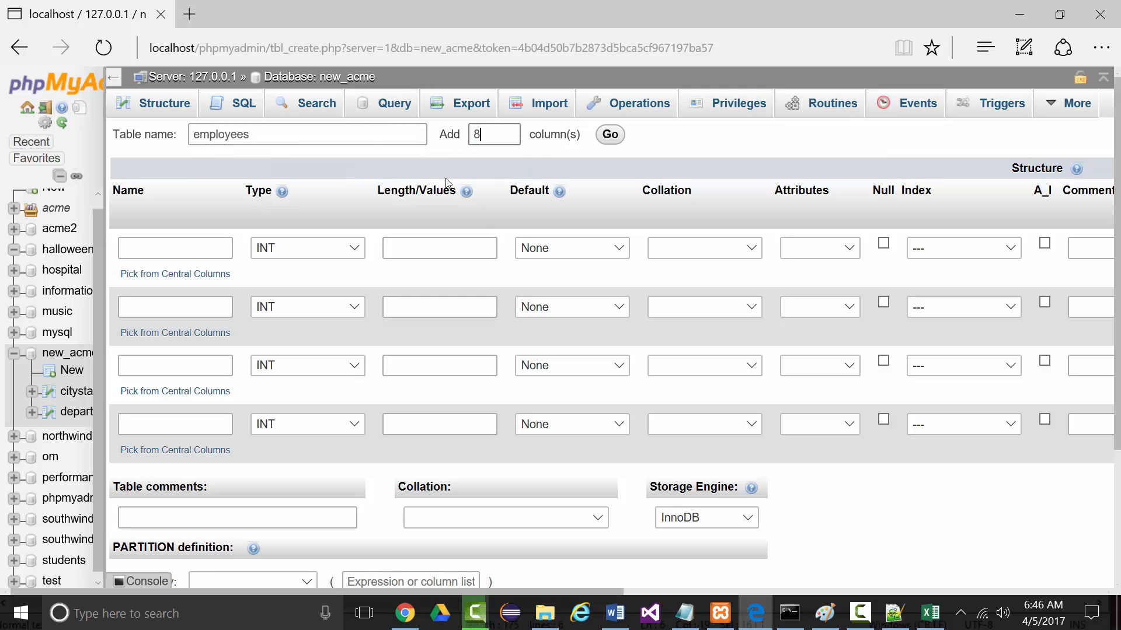
Step: Recheck the Employees sheet headers in Excel, then return to phpMyAdmin in Edge and name the first employees column employeeid
click(925, 616)
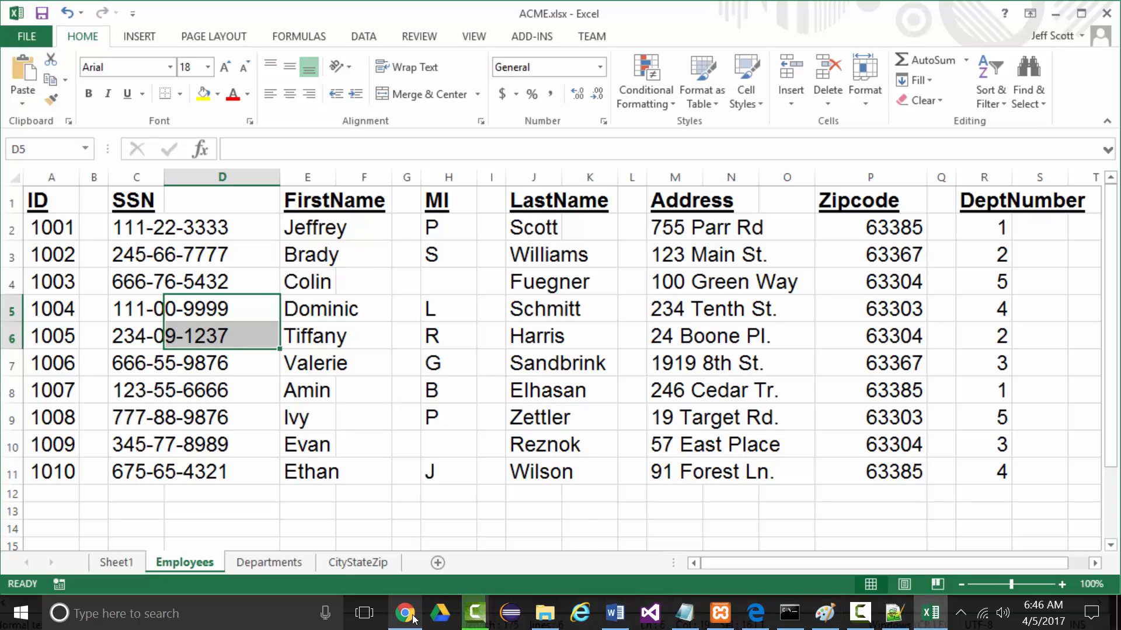
mouse_move(411, 618)
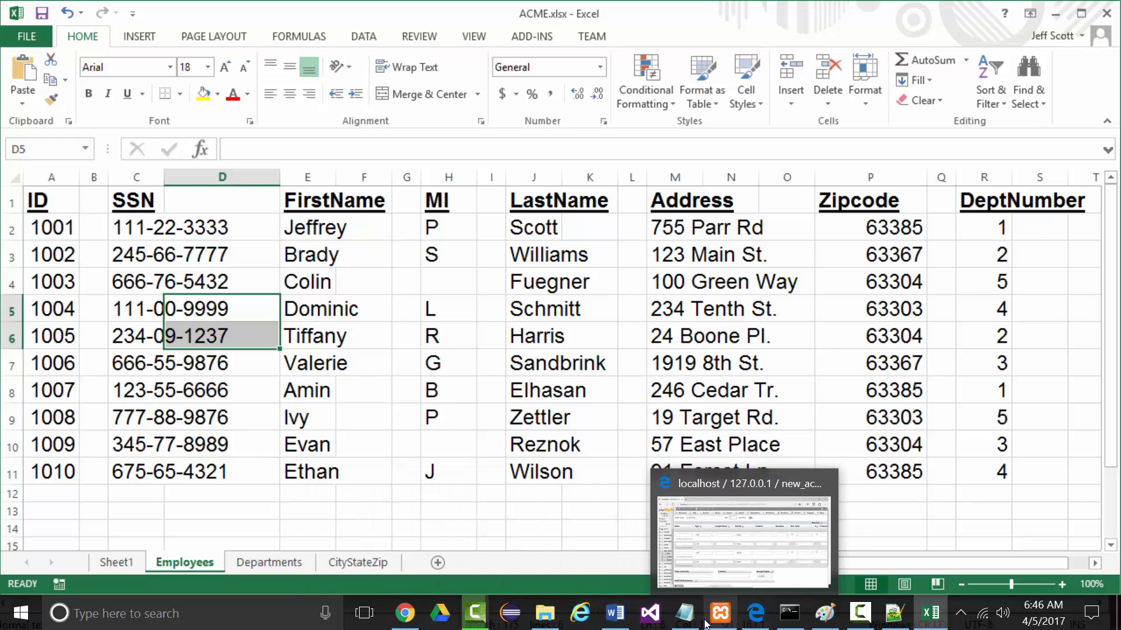
click(755, 613)
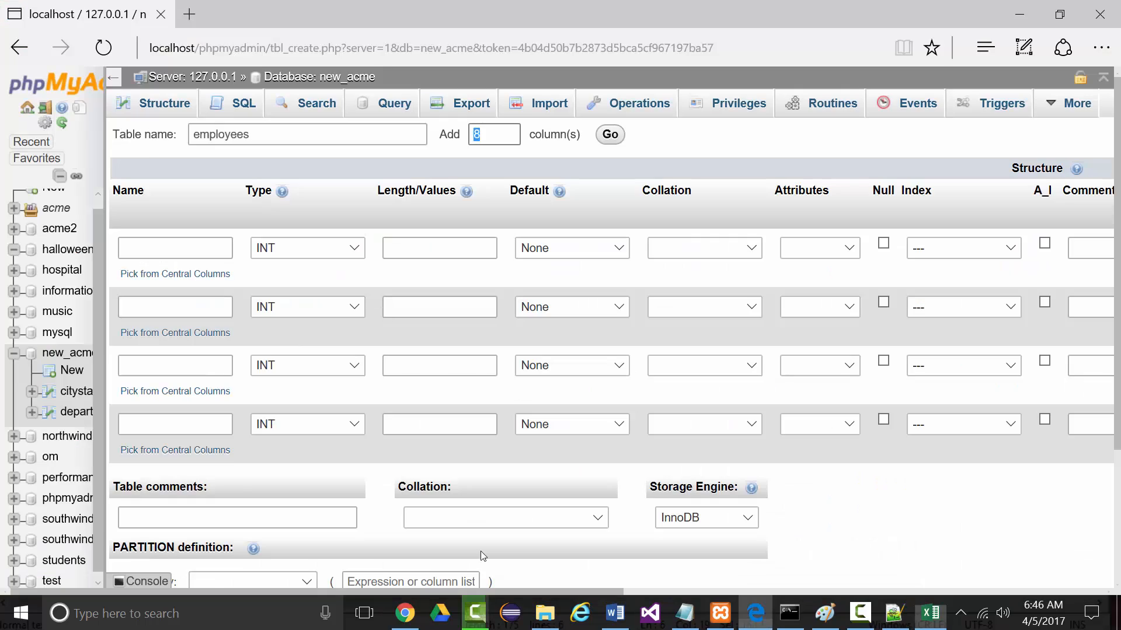
click(141, 246)
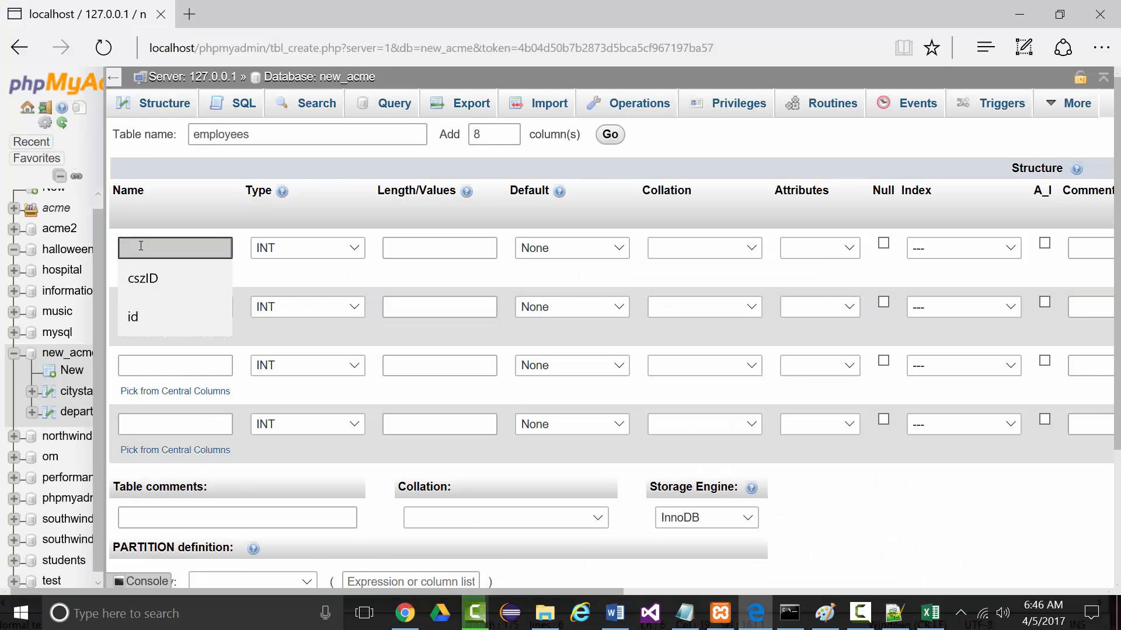
text(i)
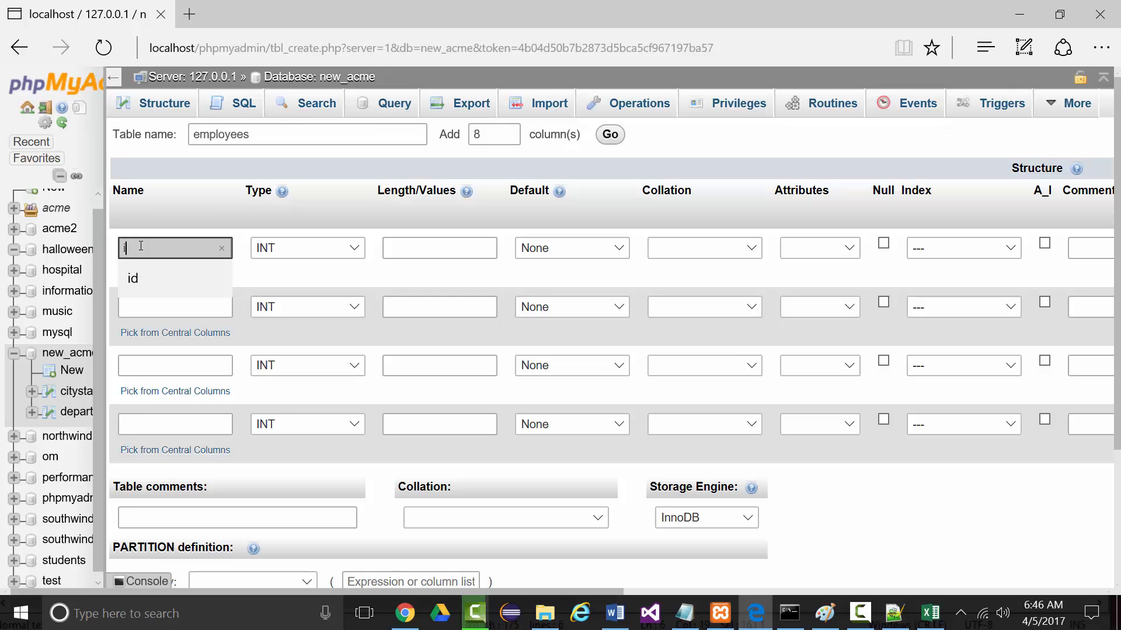
text(d)
key(BackSpace)
key(BackSpace)
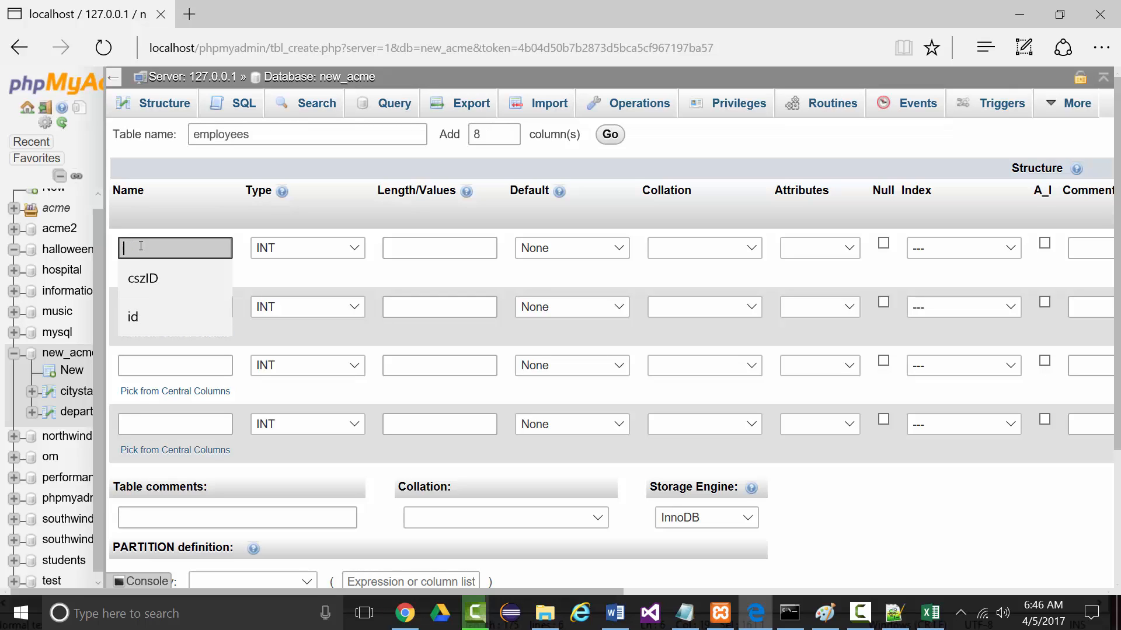
text(employeeid)
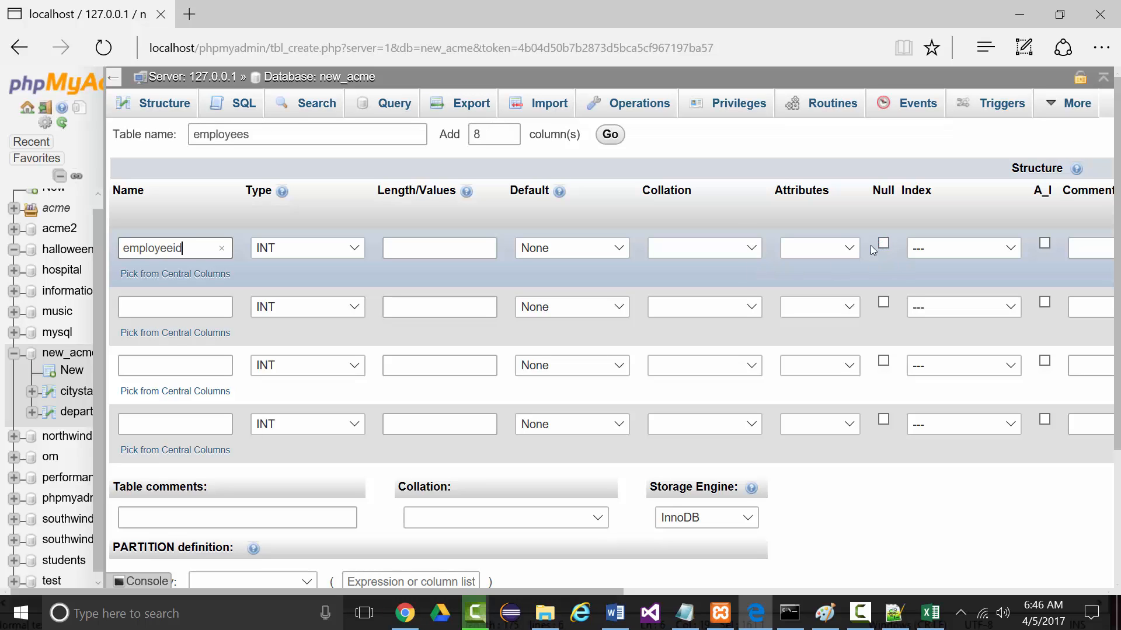
Step: Put a PRIMARY index on the employeeid column and enable auto-increment for it
click(1010, 249)
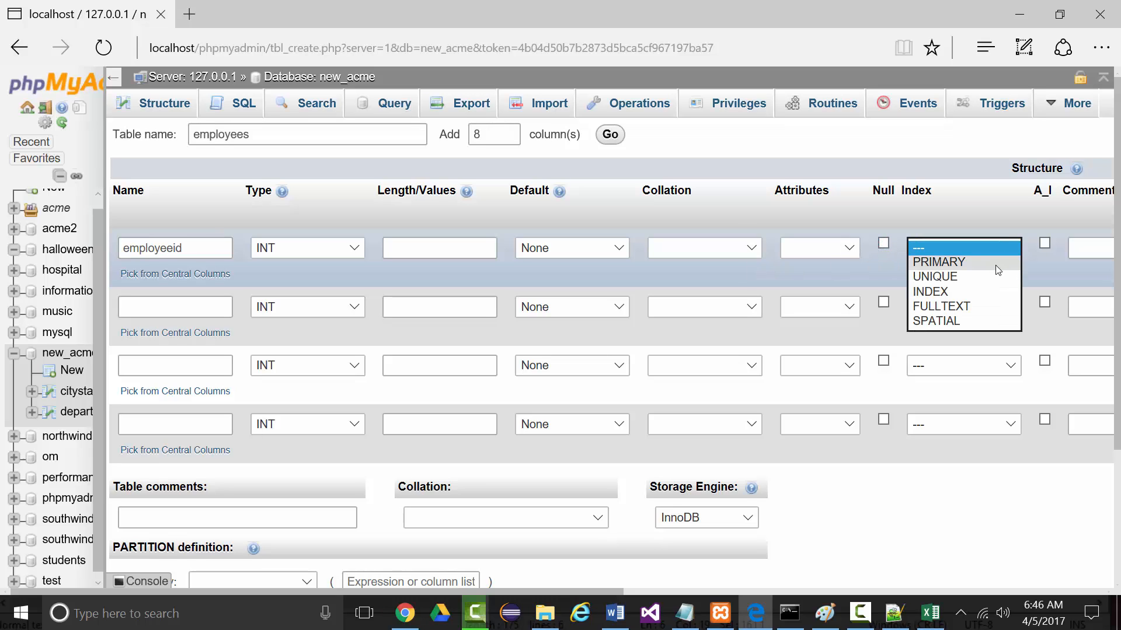
click(940, 257)
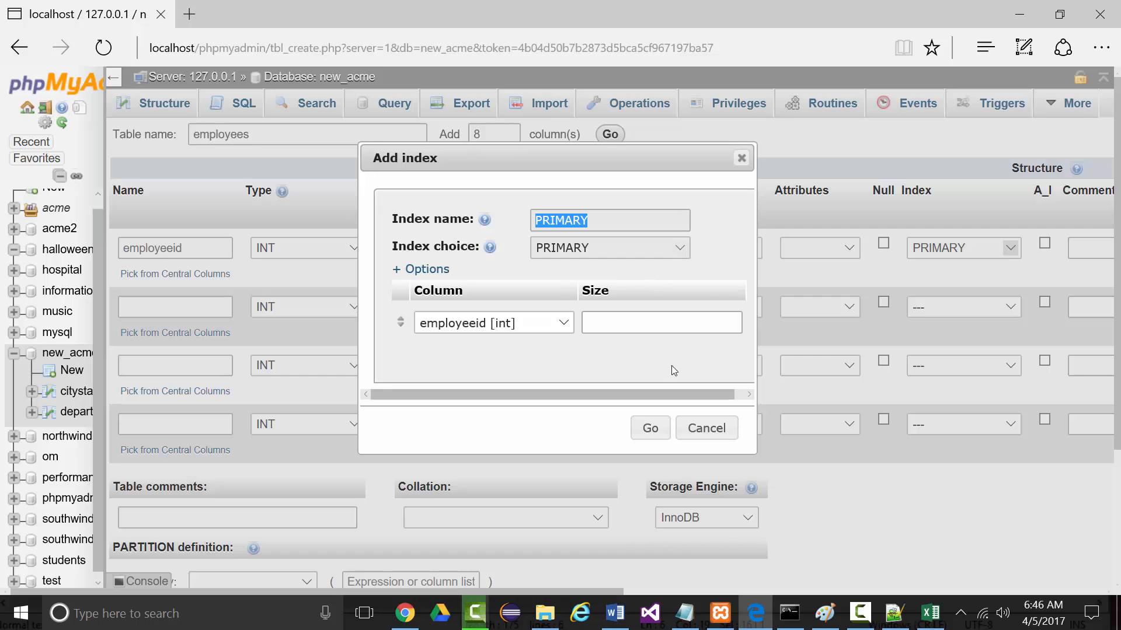
click(650, 428)
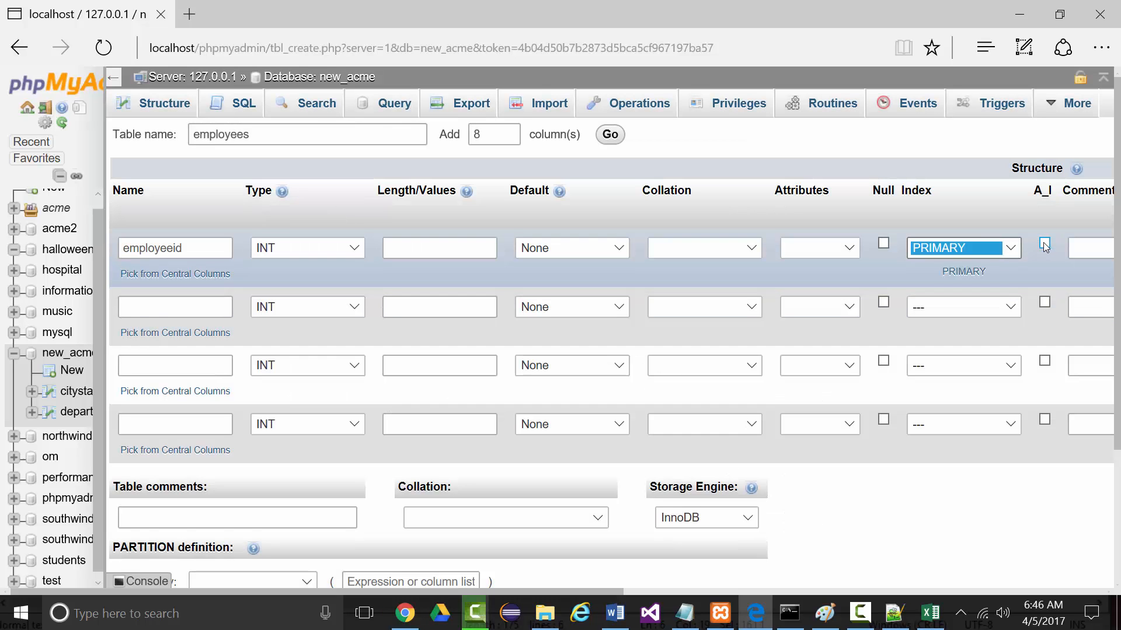
click(1045, 246)
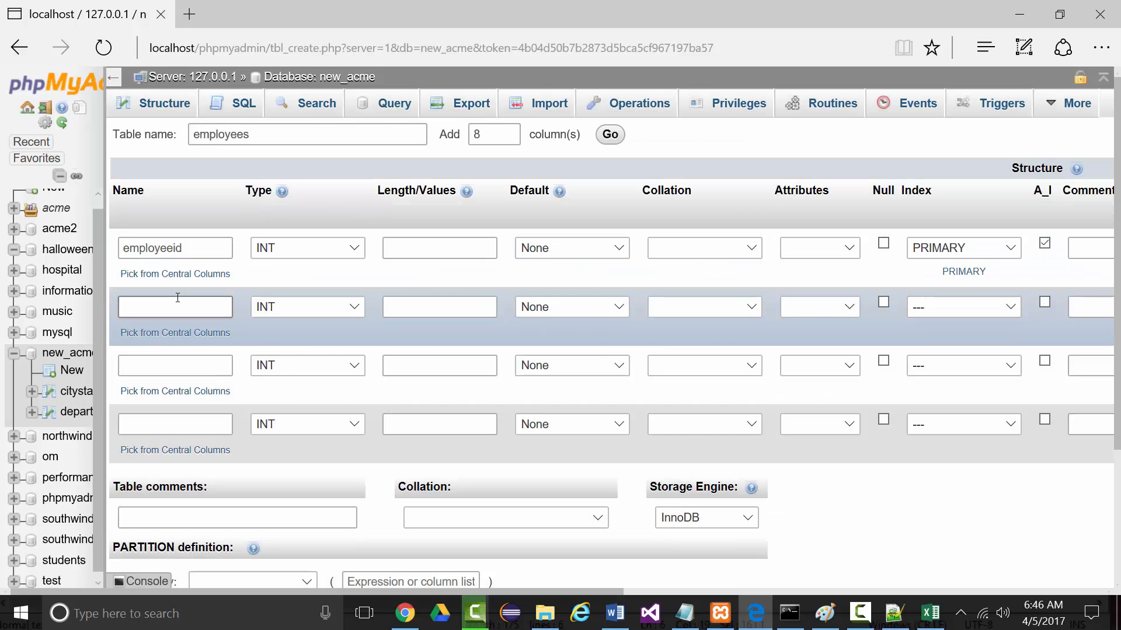
Step: Define the second employees column as ssn with type CHAR and length 11
click(178, 297)
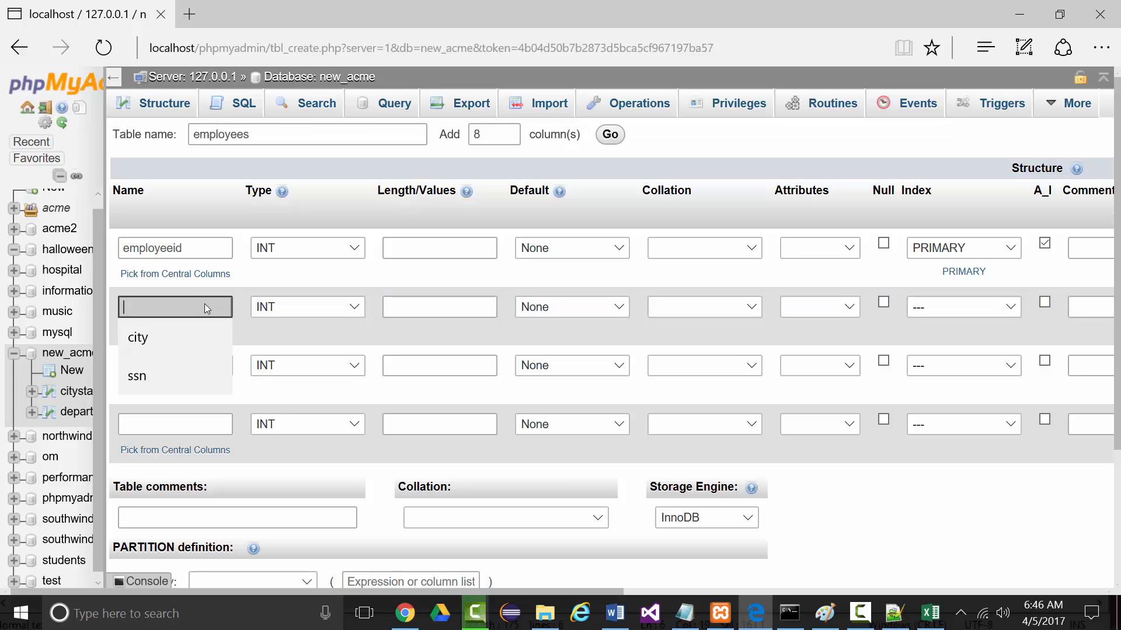
text(ssn)
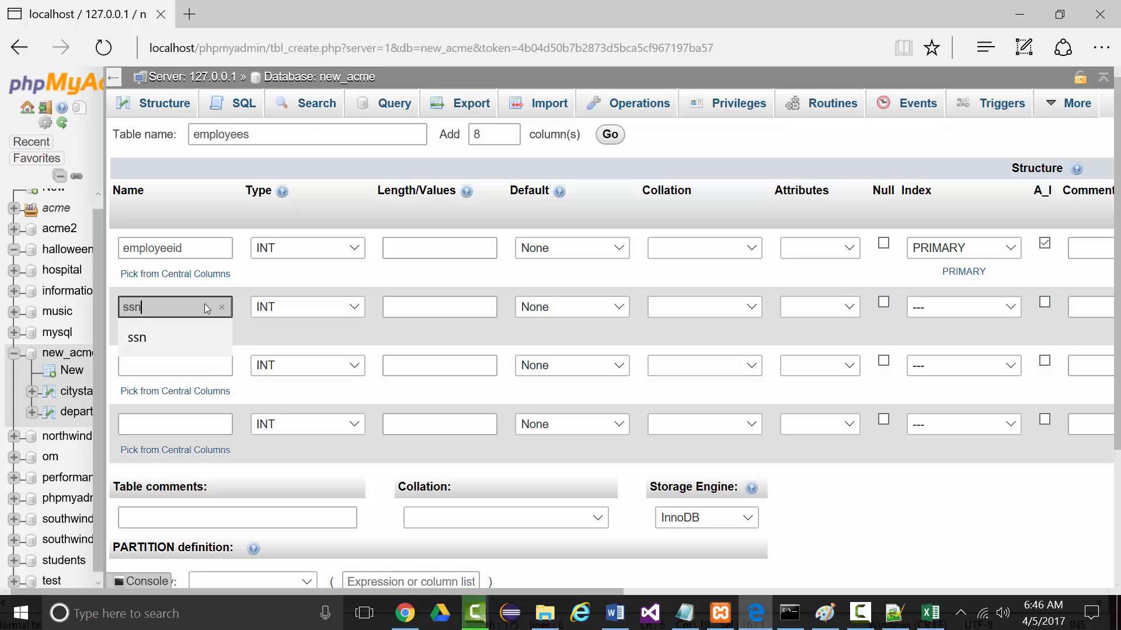
click(350, 309)
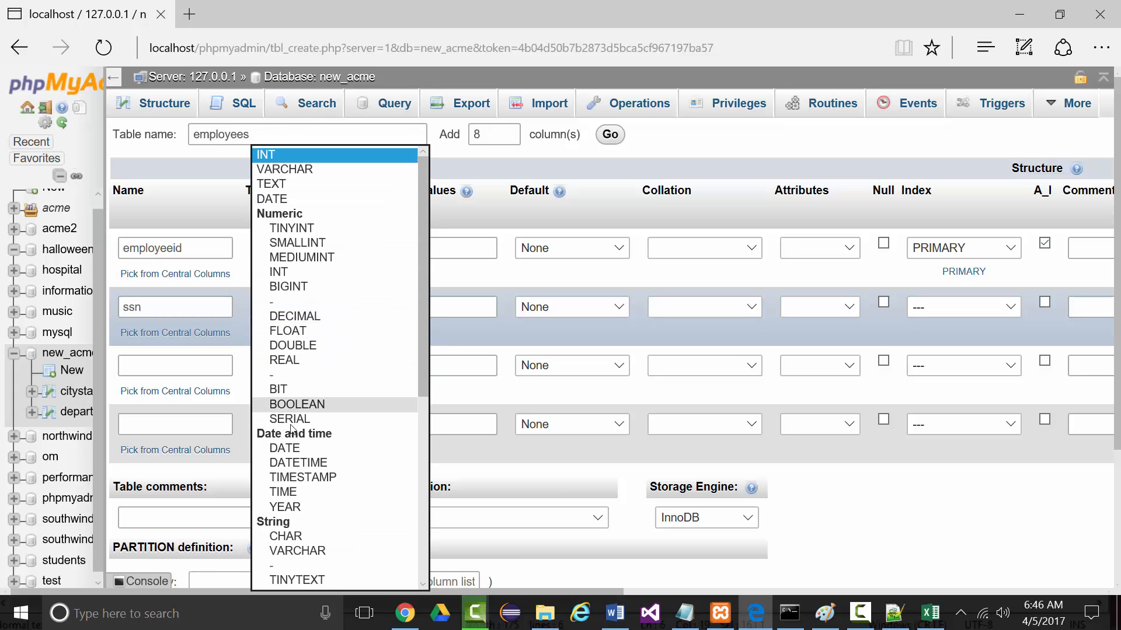
click(286, 536)
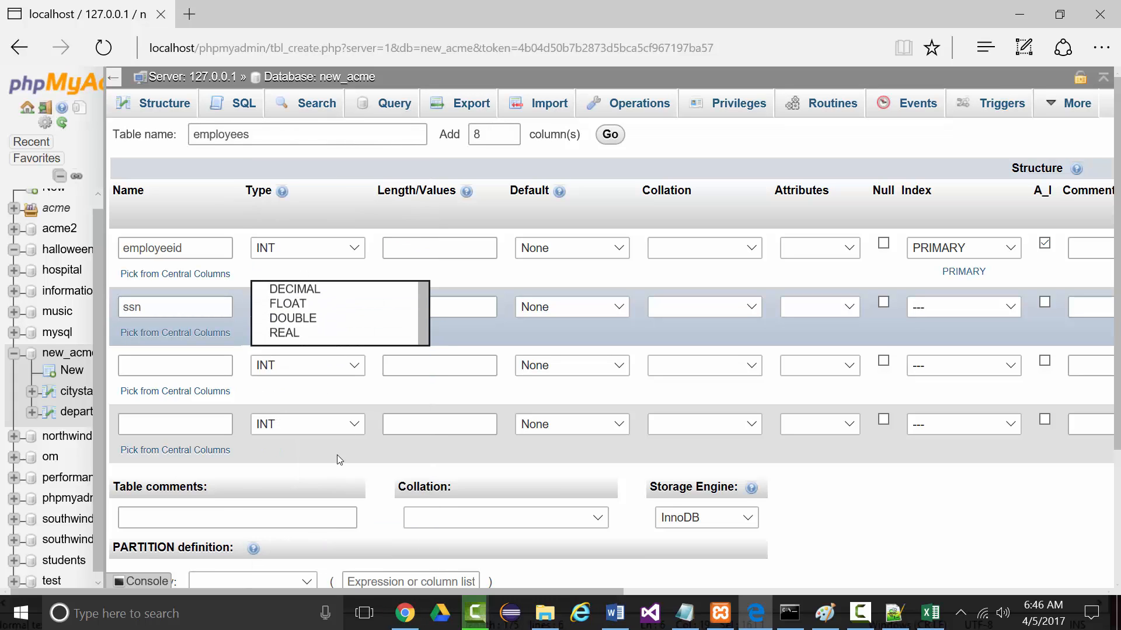
click(408, 307)
text(11)
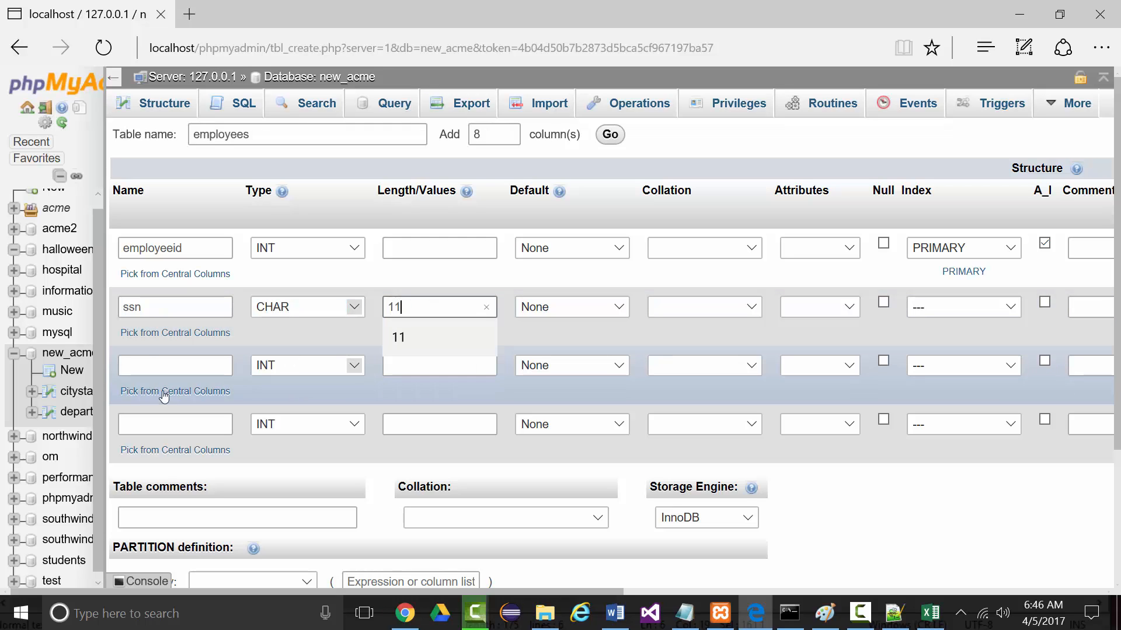
Step: Define the third employees column as firstname, VARCHAR with length 20, and add the 8 extra column rows to the table form
click(174, 361)
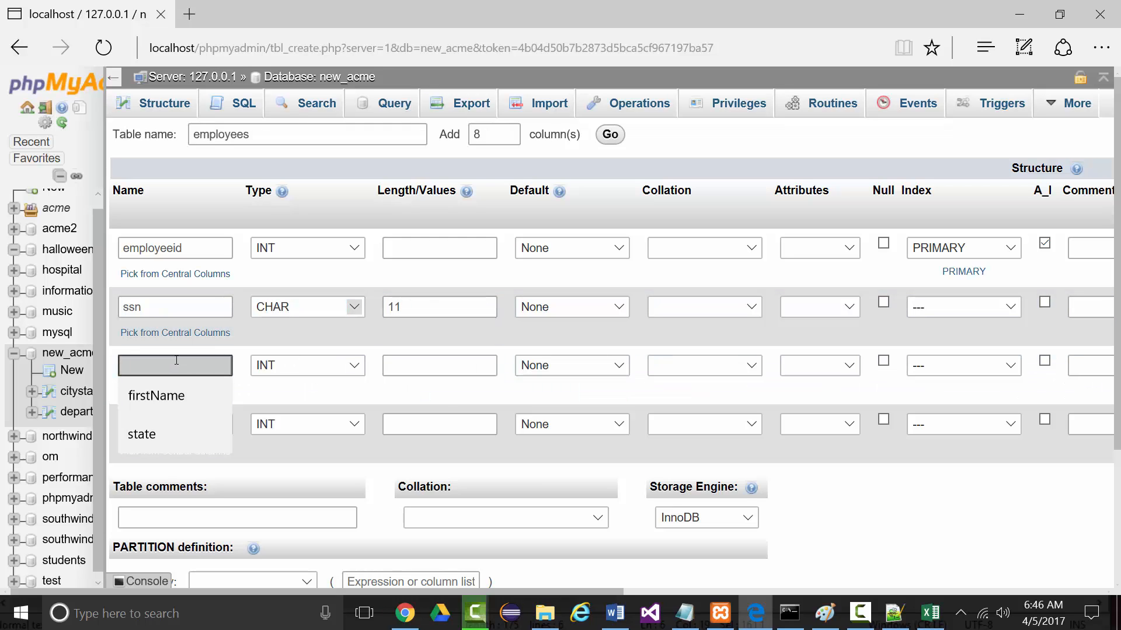
text(firstname)
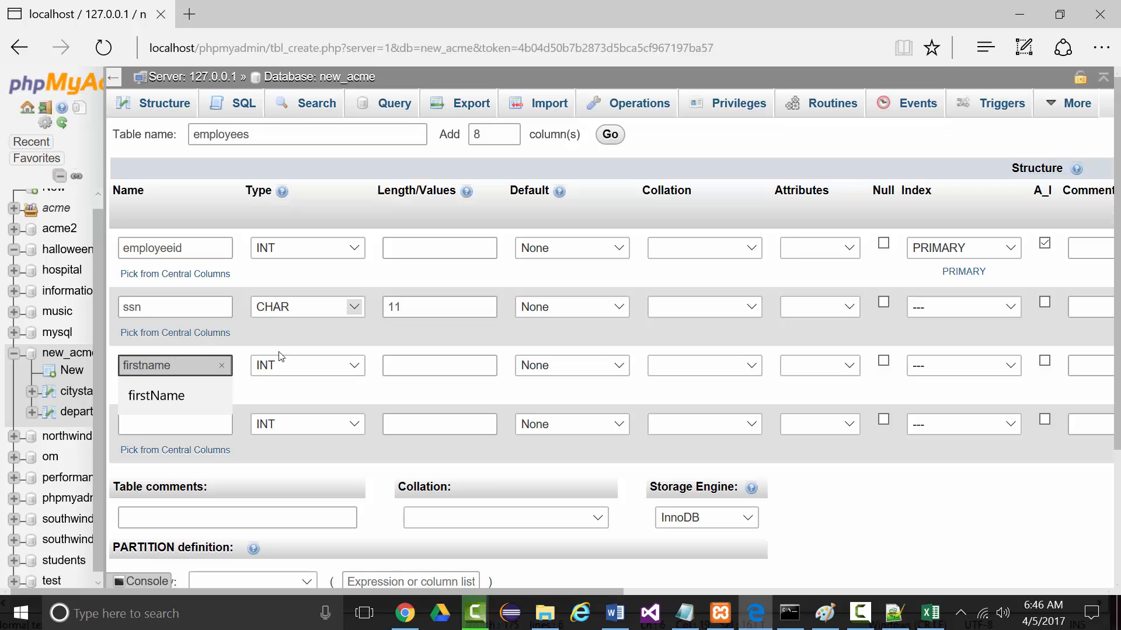
click(352, 366)
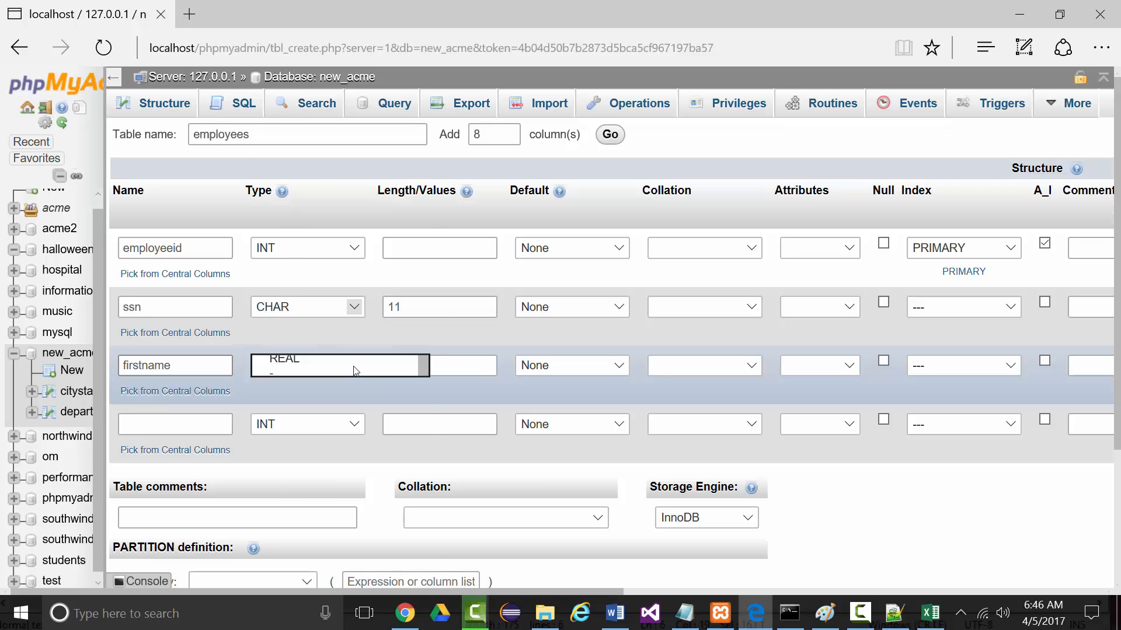
click(297, 549)
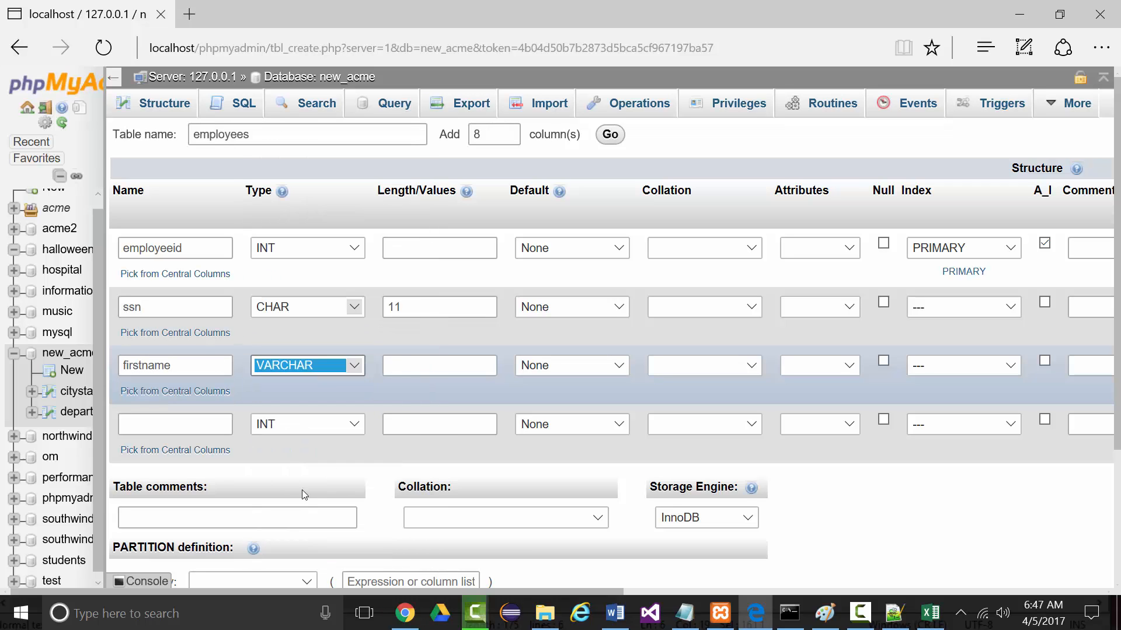
click(417, 368)
text(20)
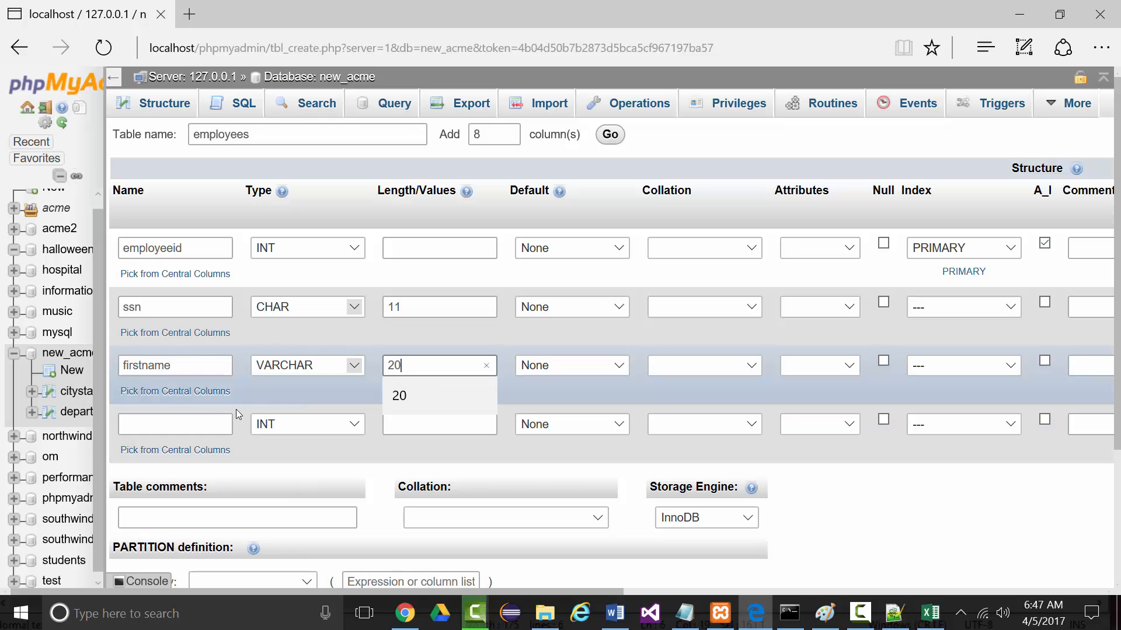
scroll(173, 420, down, 2)
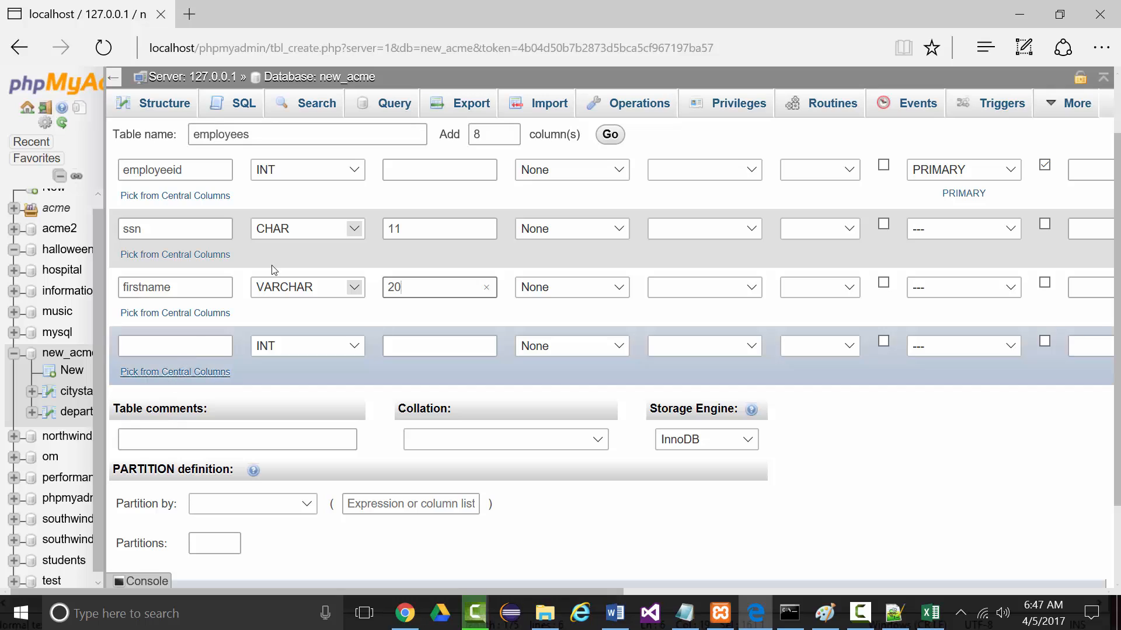
click(610, 136)
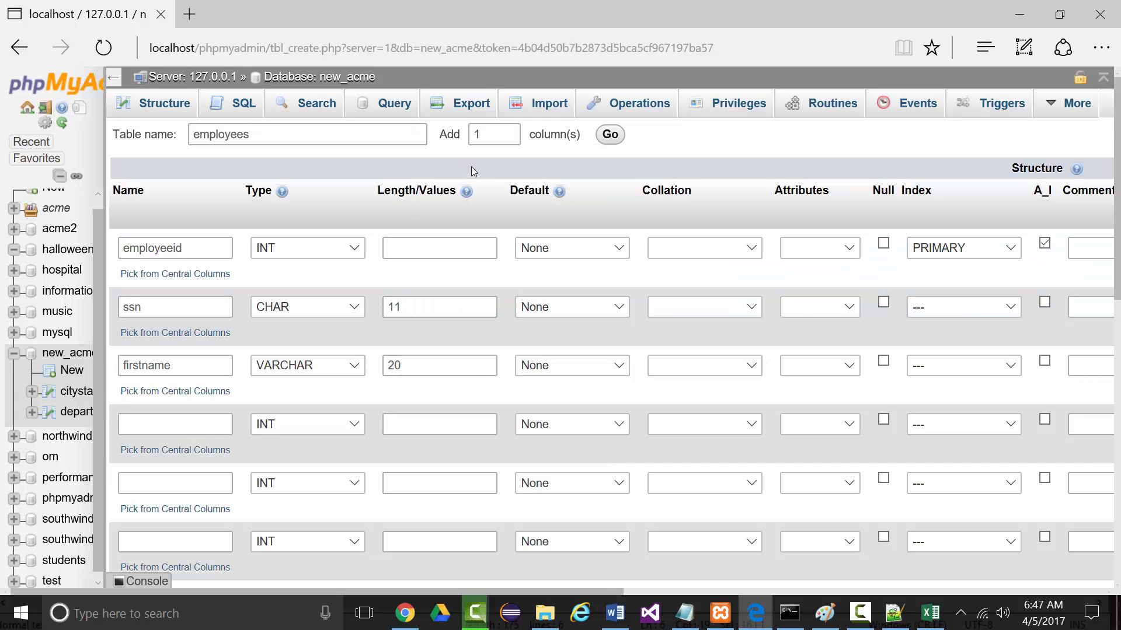
Step: Define the fourth employees column as mi with type CHAR and length 1, and allow null values for it
scroll(348, 257, down, 1)
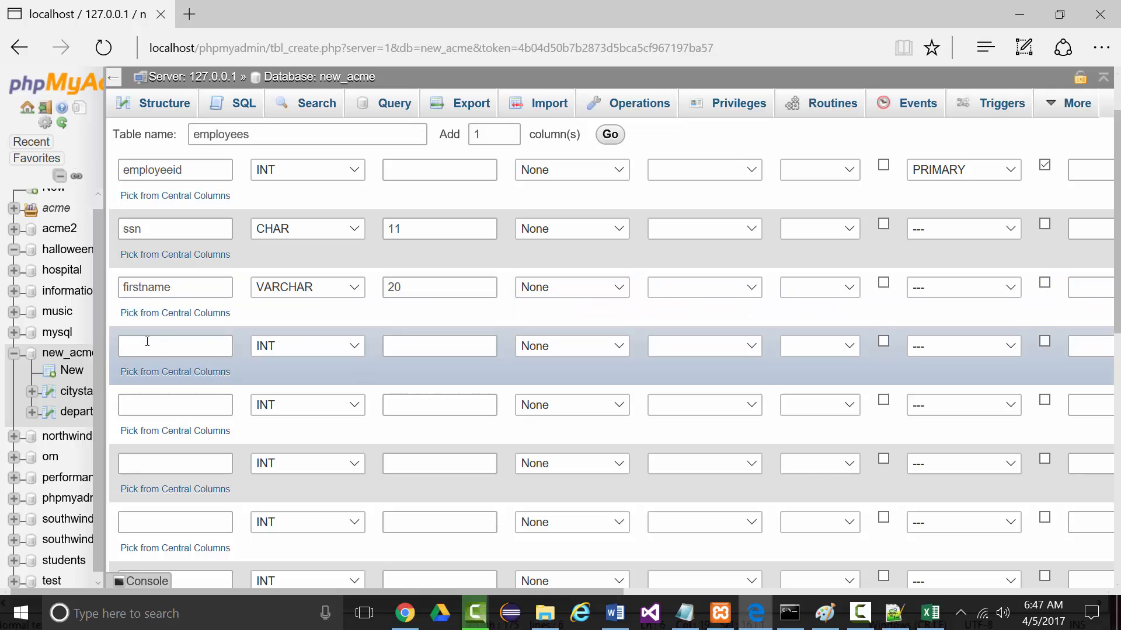
click(148, 346)
text(mi)
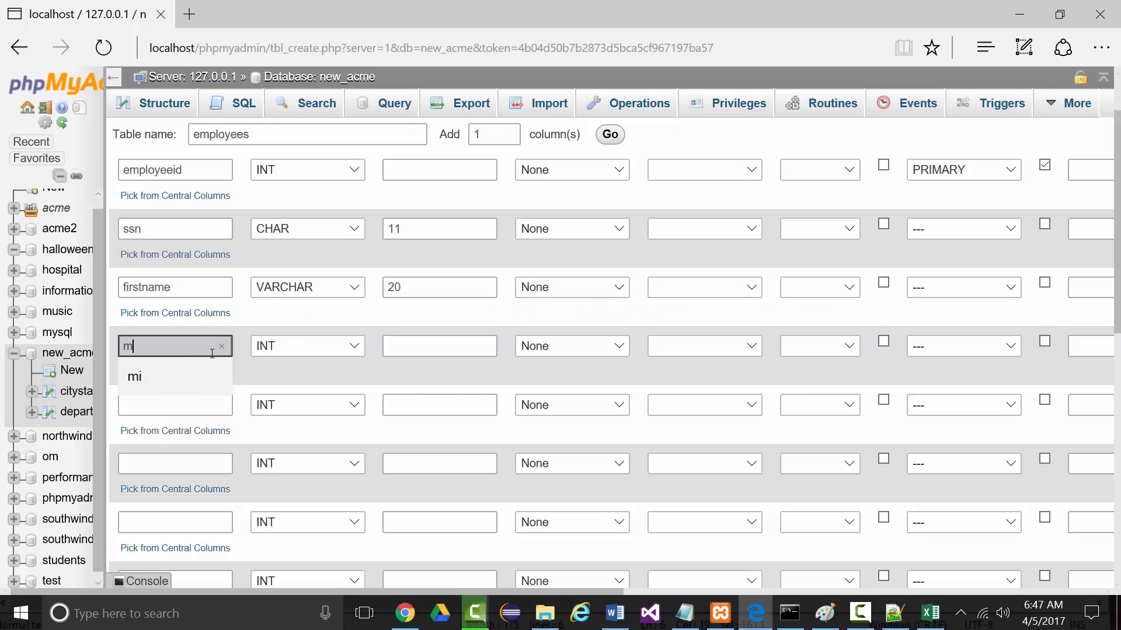
click(354, 350)
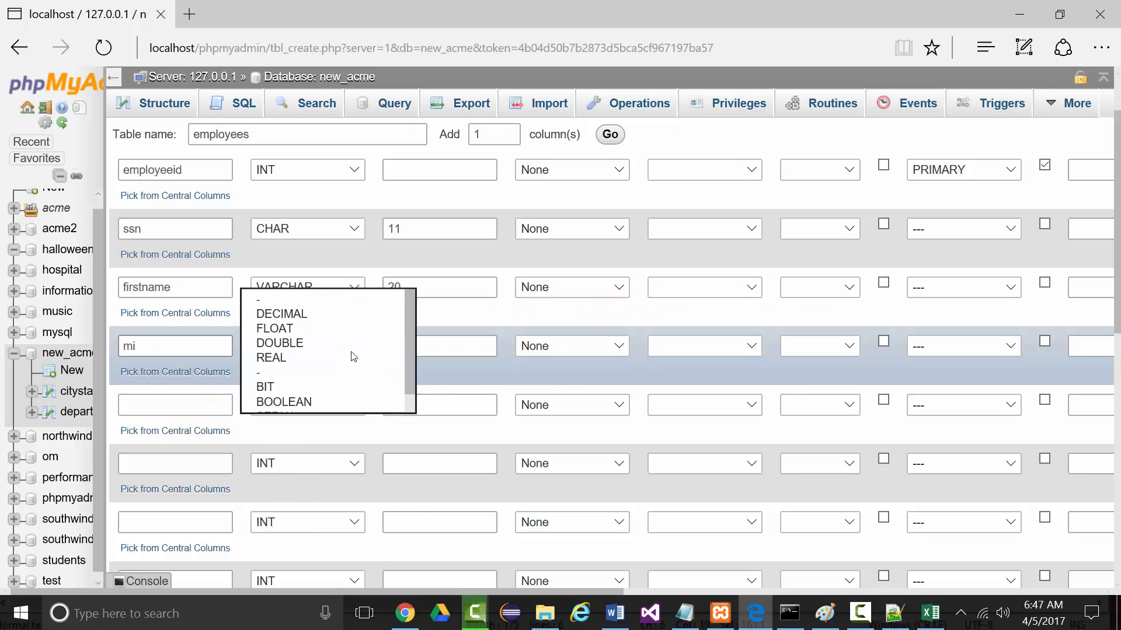
click(303, 535)
click(391, 349)
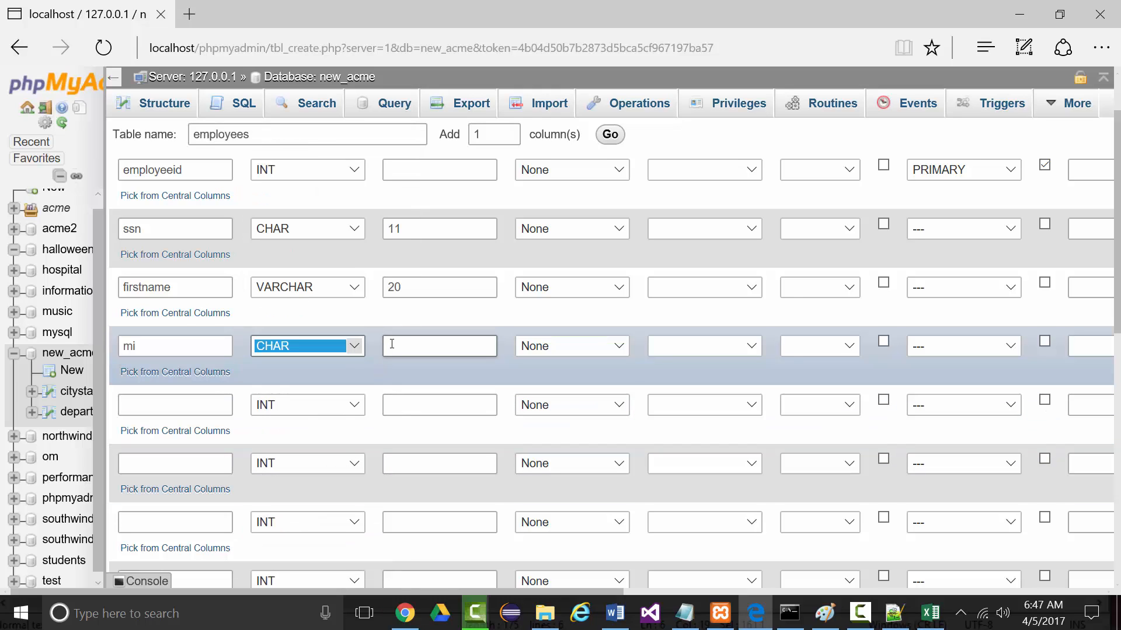
text(1)
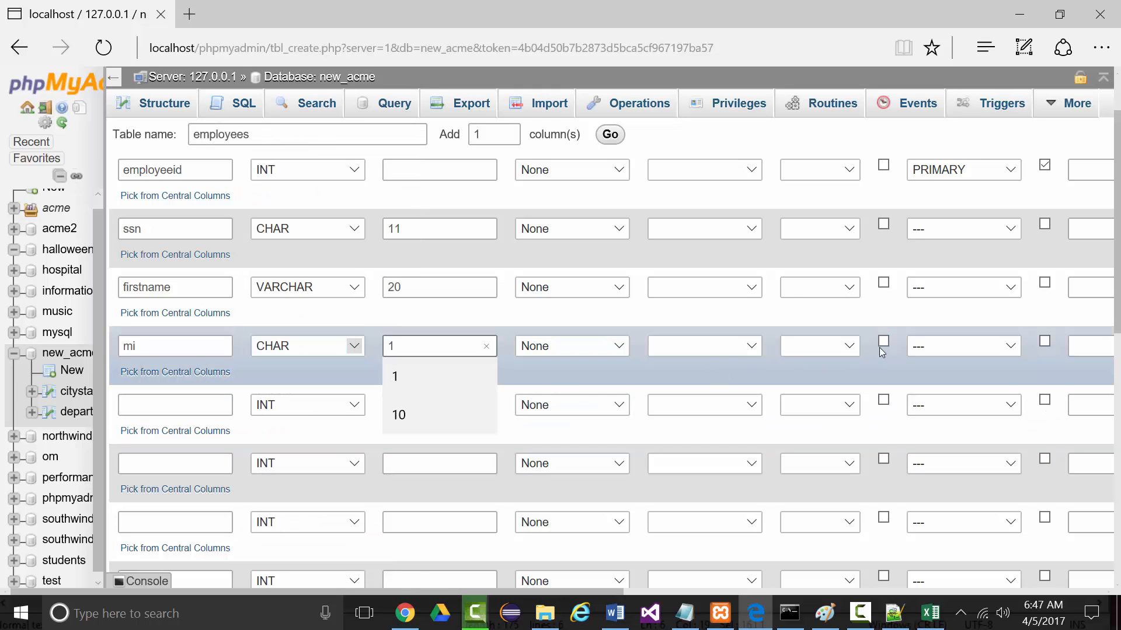
scroll(829, 345, up, 1)
scroll(854, 379, down, 2)
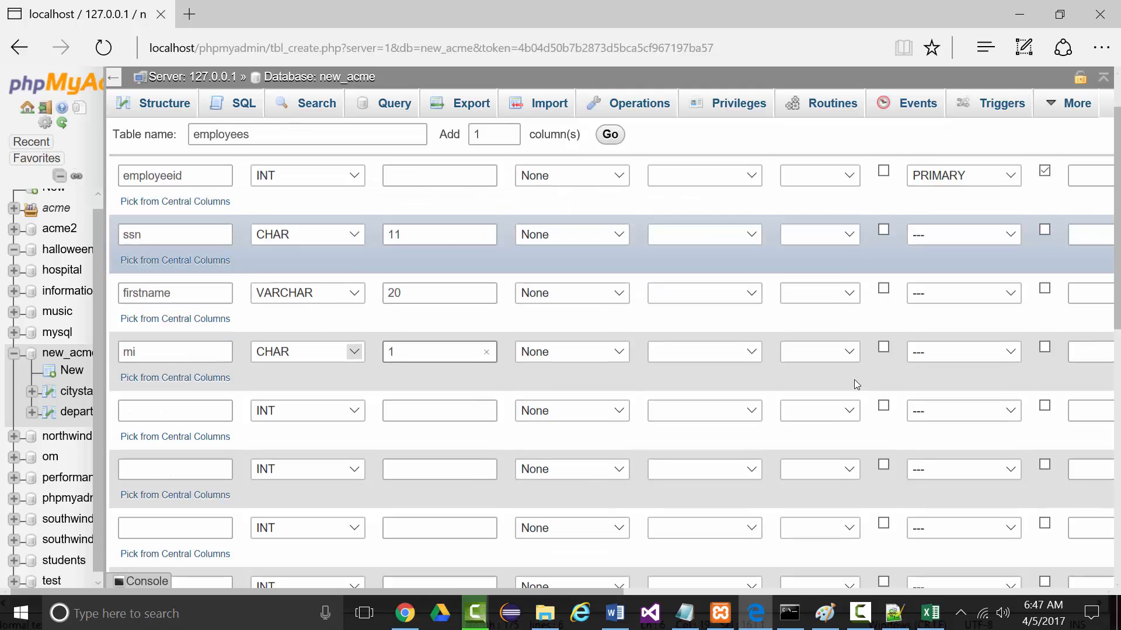
click(883, 263)
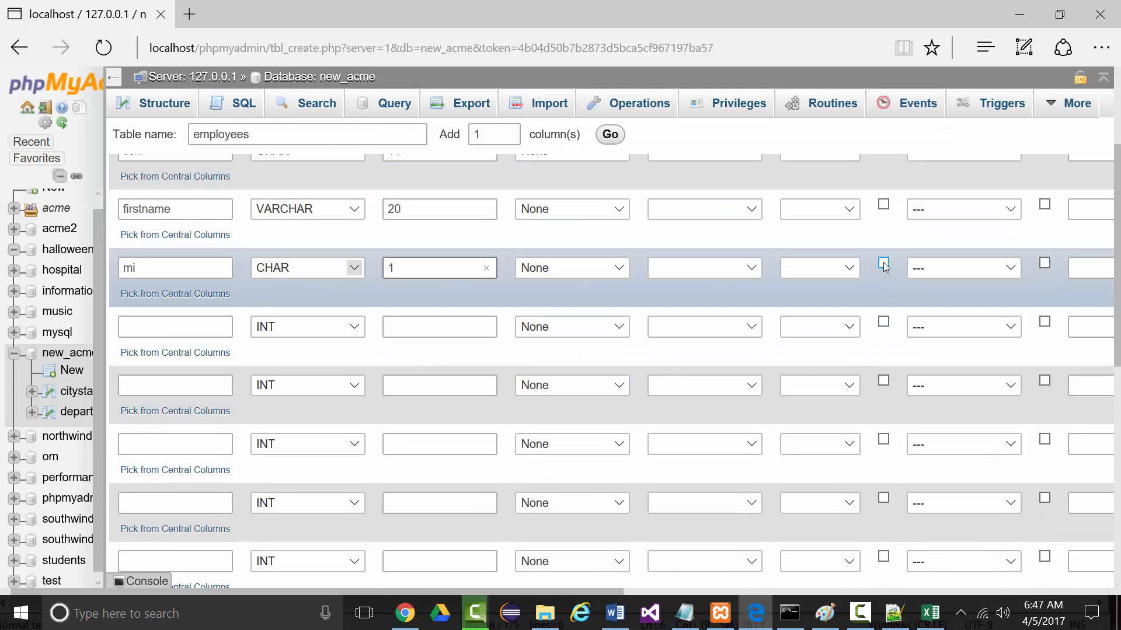
Step: Define the fifth employees column as lastname with type VARCHAR and length 20
click(150, 326)
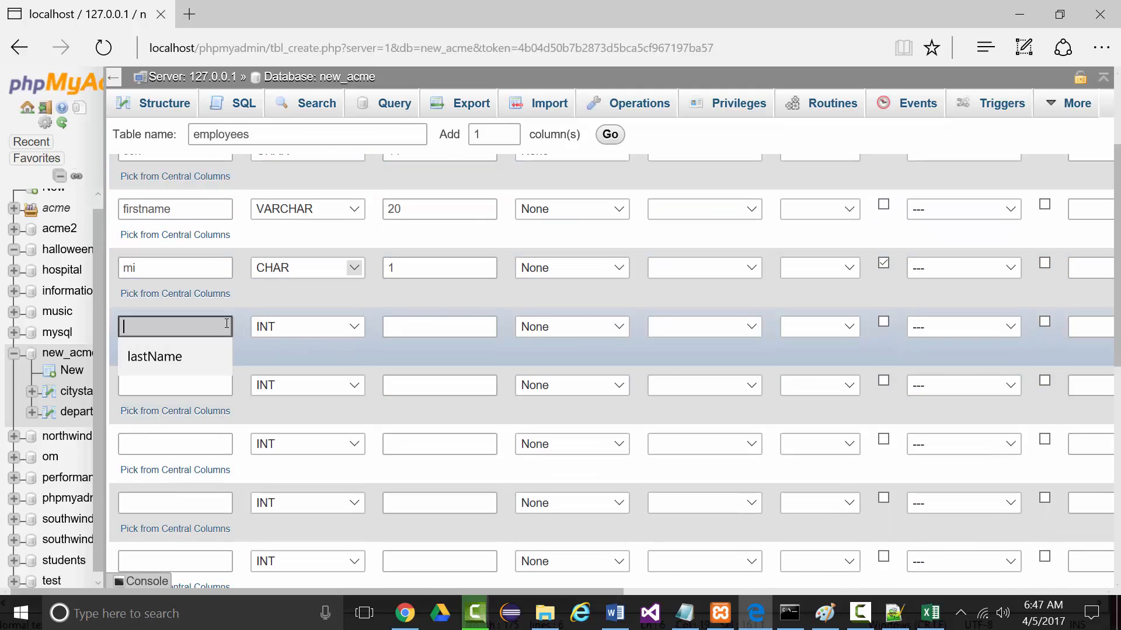
text(lastname)
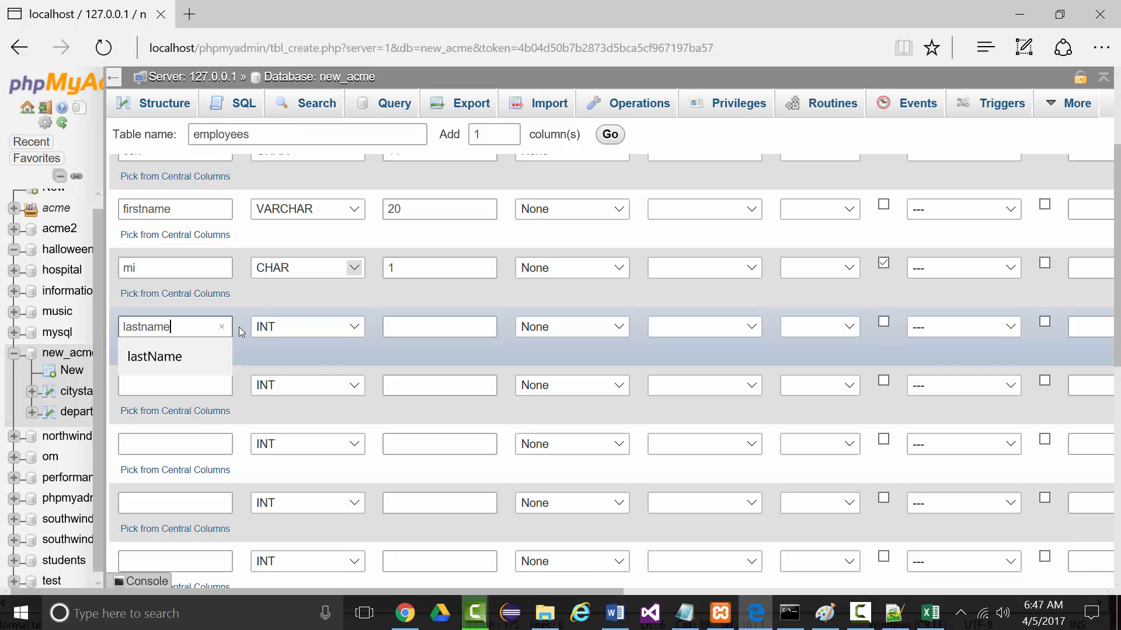
click(350, 327)
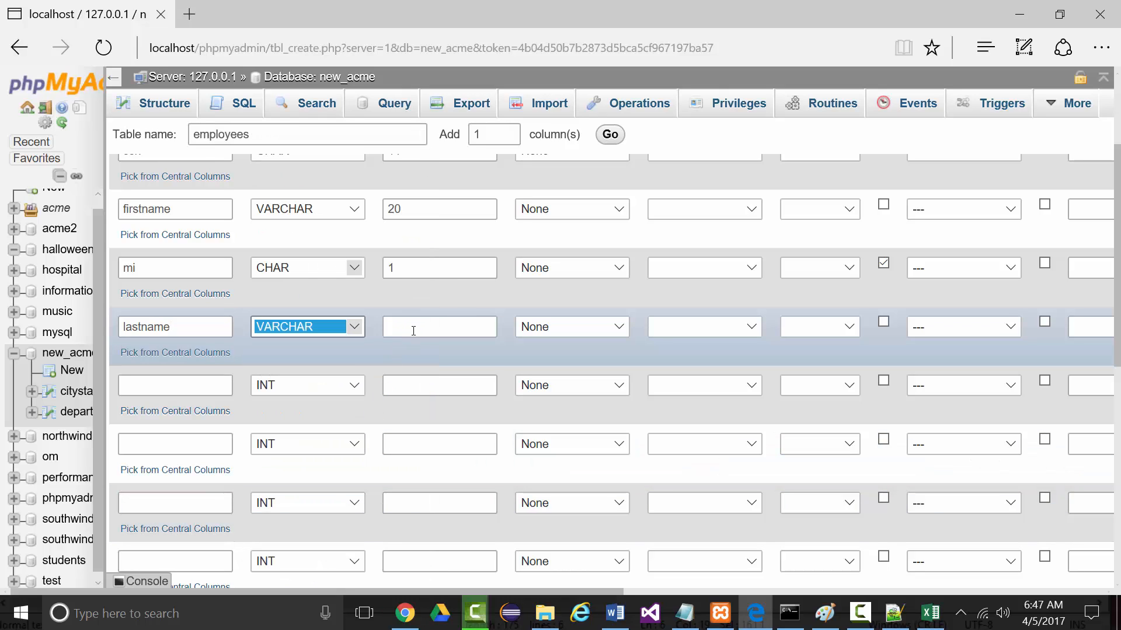
click(407, 332)
text(20)
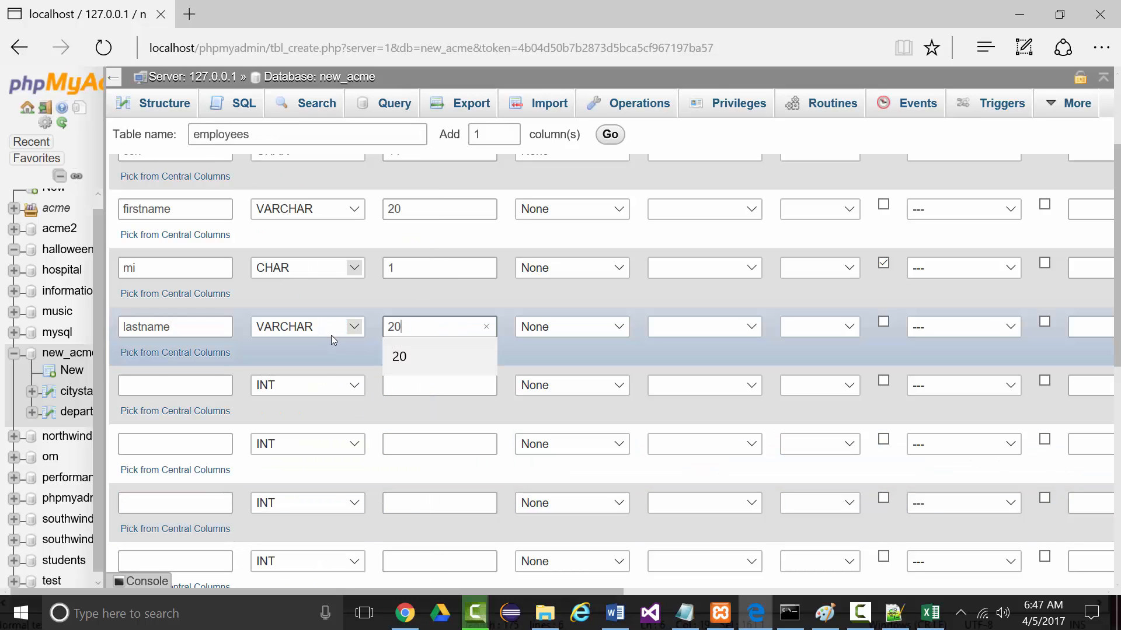
Step: Review the columns entered so far, and define the sixth employees column as address with type VARCHAR and length 40
click(183, 384)
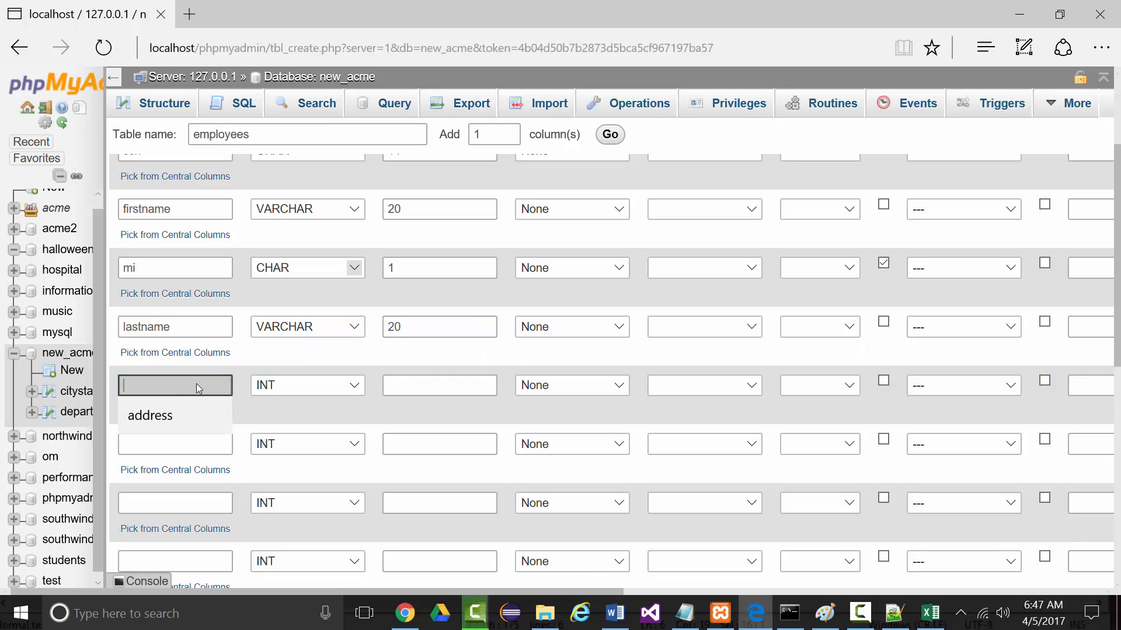
scroll(188, 373, up, 3)
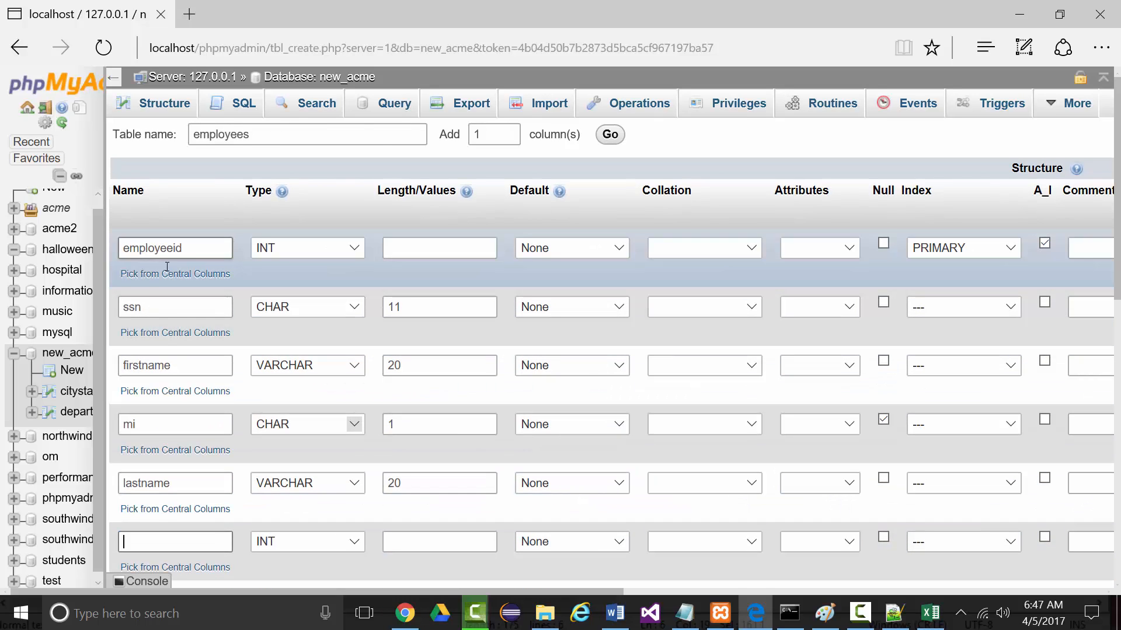
scroll(172, 426, down, 3)
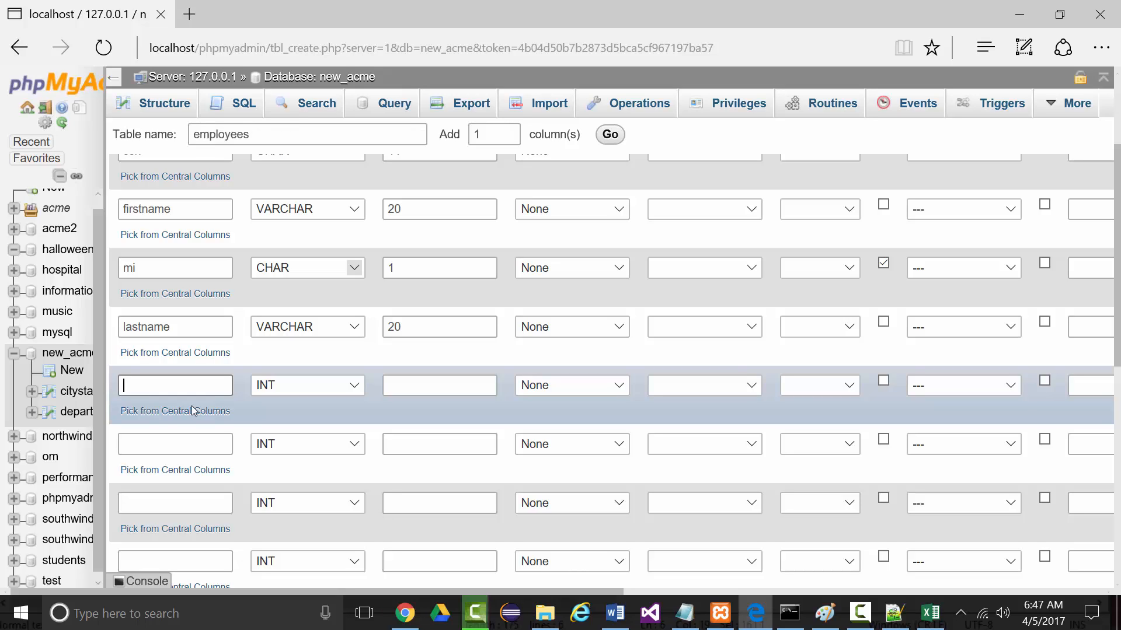
text(address)
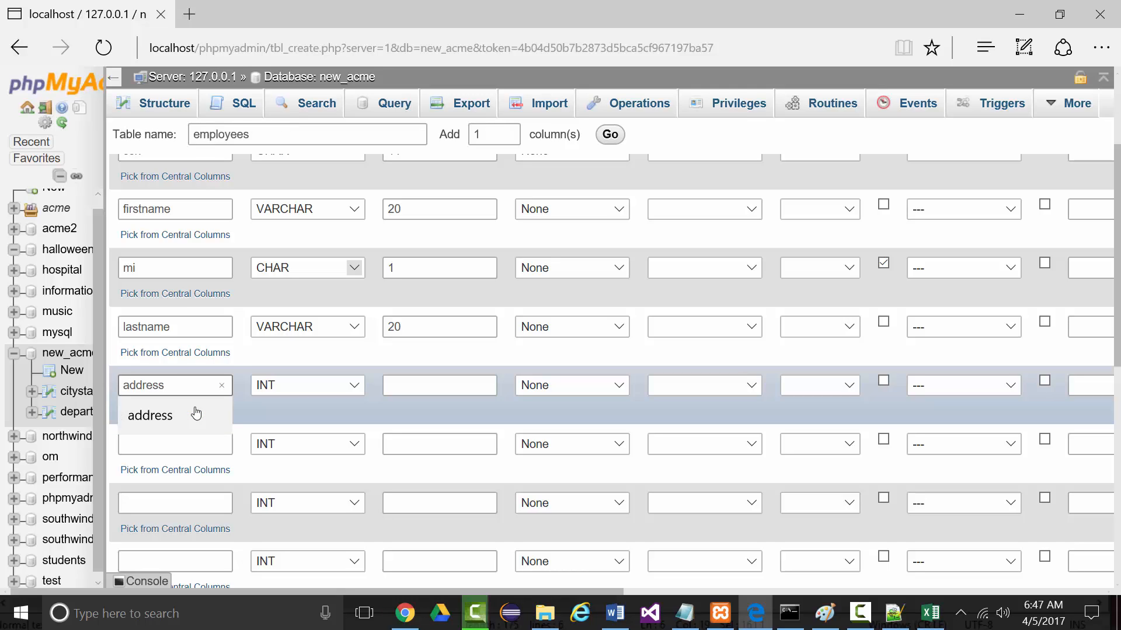
click(355, 386)
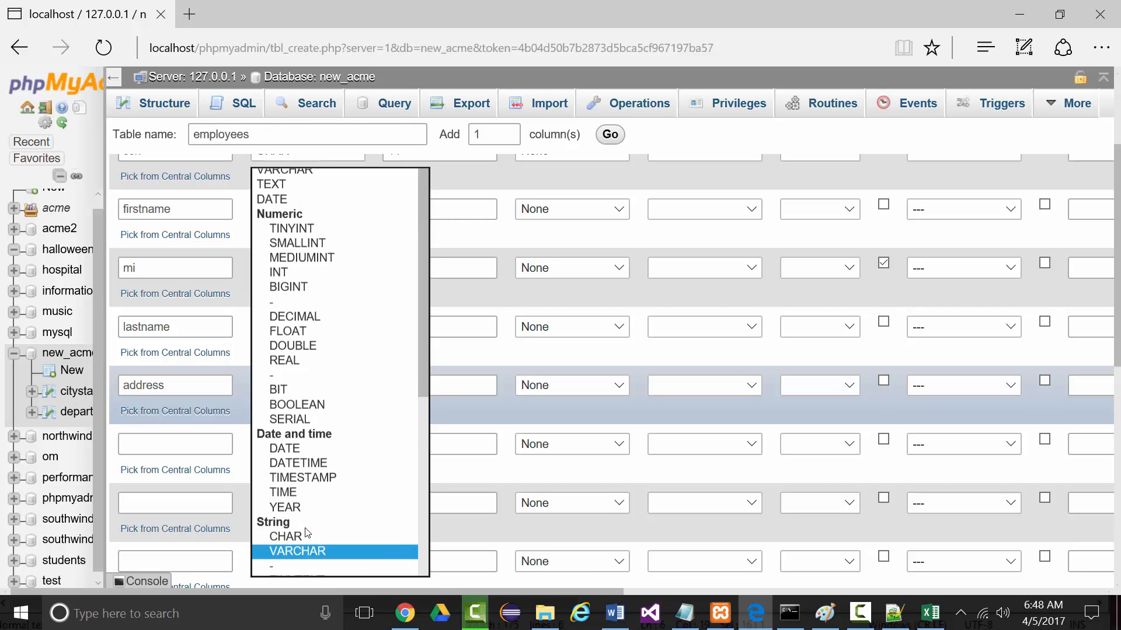
click(298, 550)
click(424, 385)
text(40)
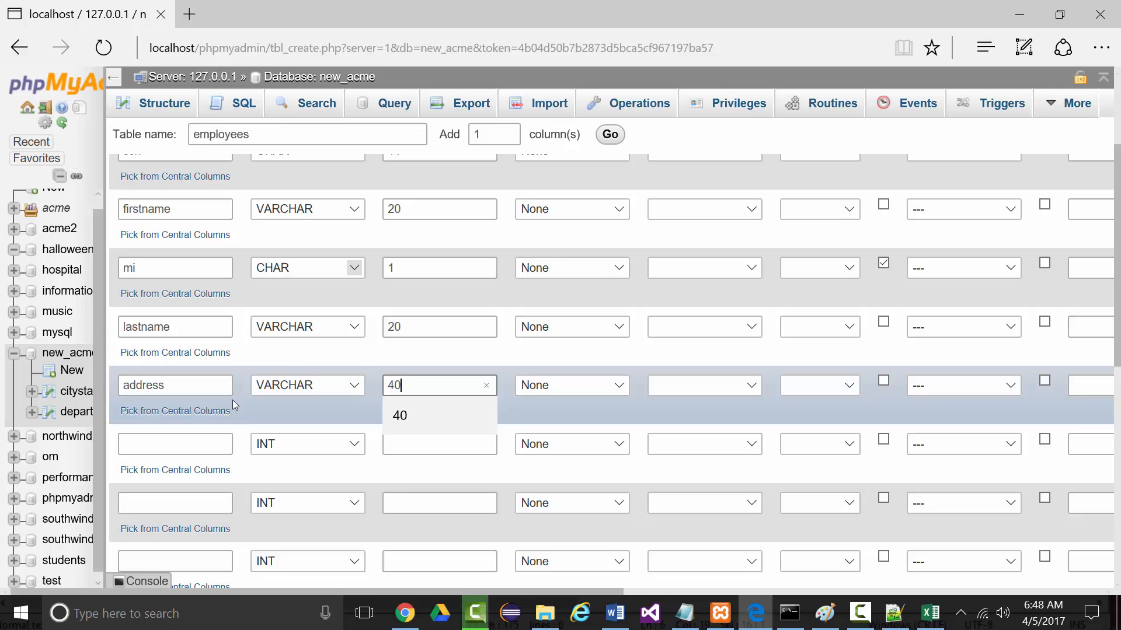
Step: Define the seventh employees column as zip with type VARCHAR and length 10
scroll(233, 405, up, 1)
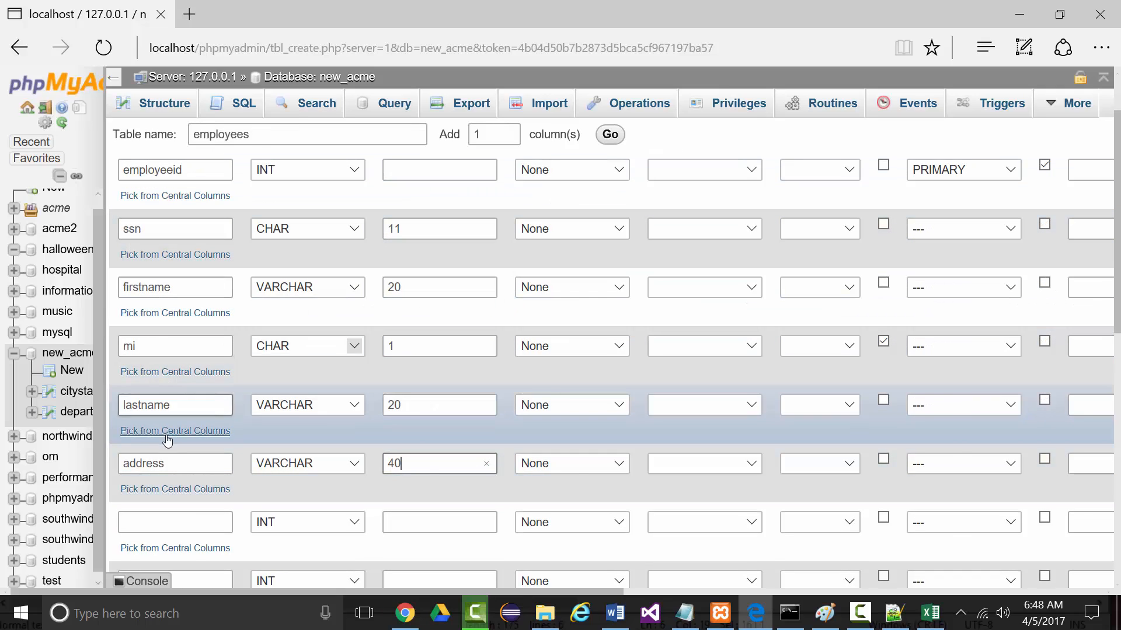
scroll(166, 420, down, 1)
scroll(171, 376, down, 1)
click(172, 367)
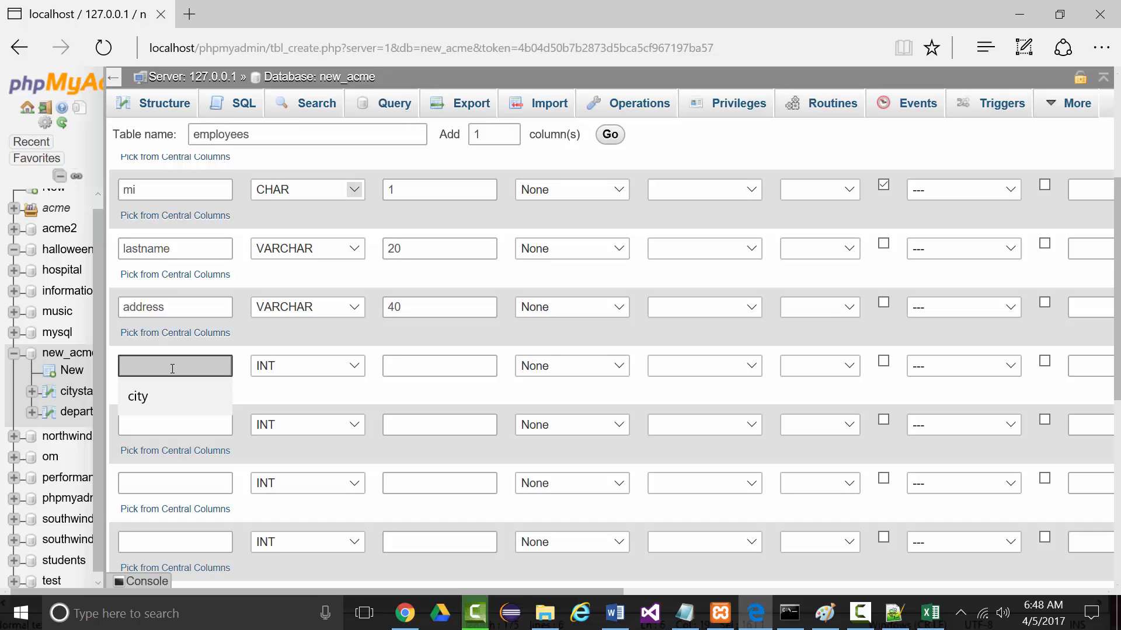
text(zip)
key(Tab)
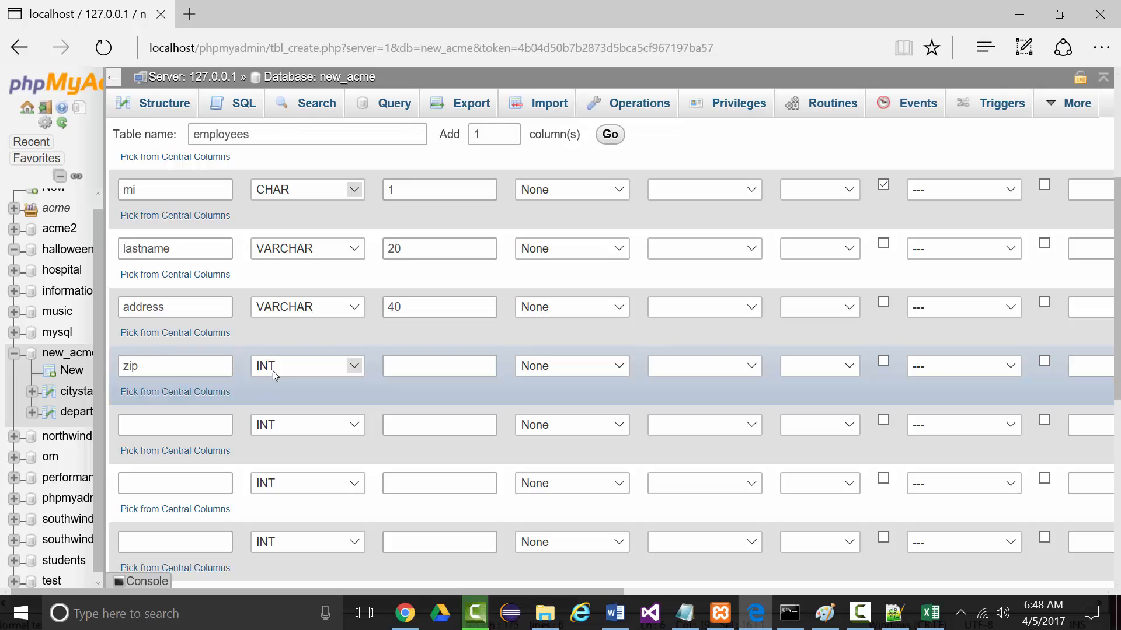
click(350, 367)
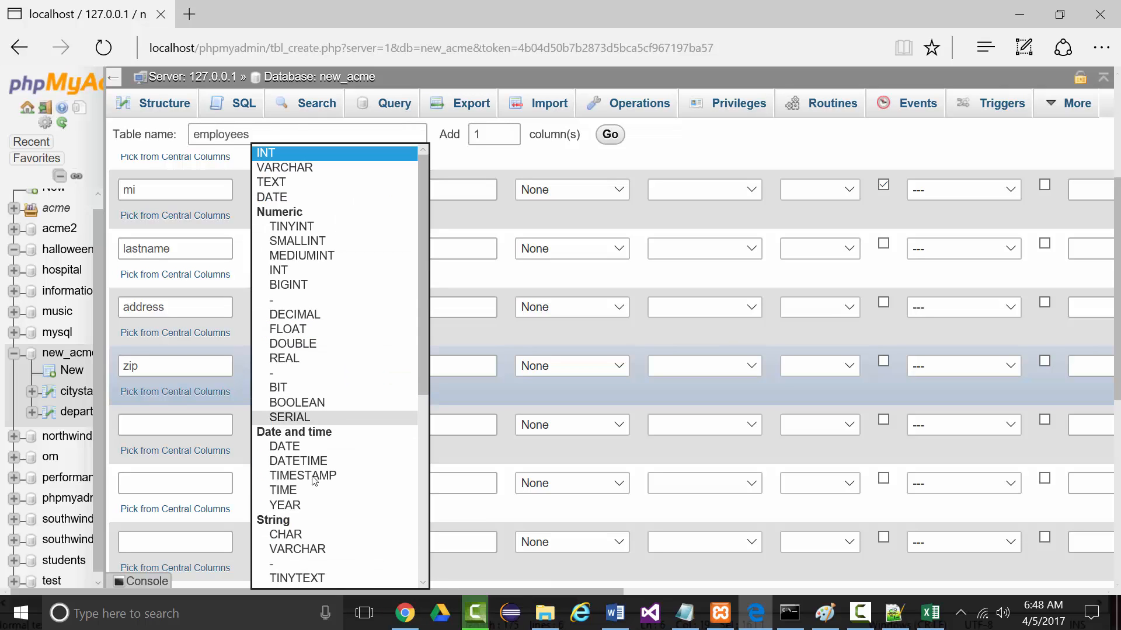
click(395, 368)
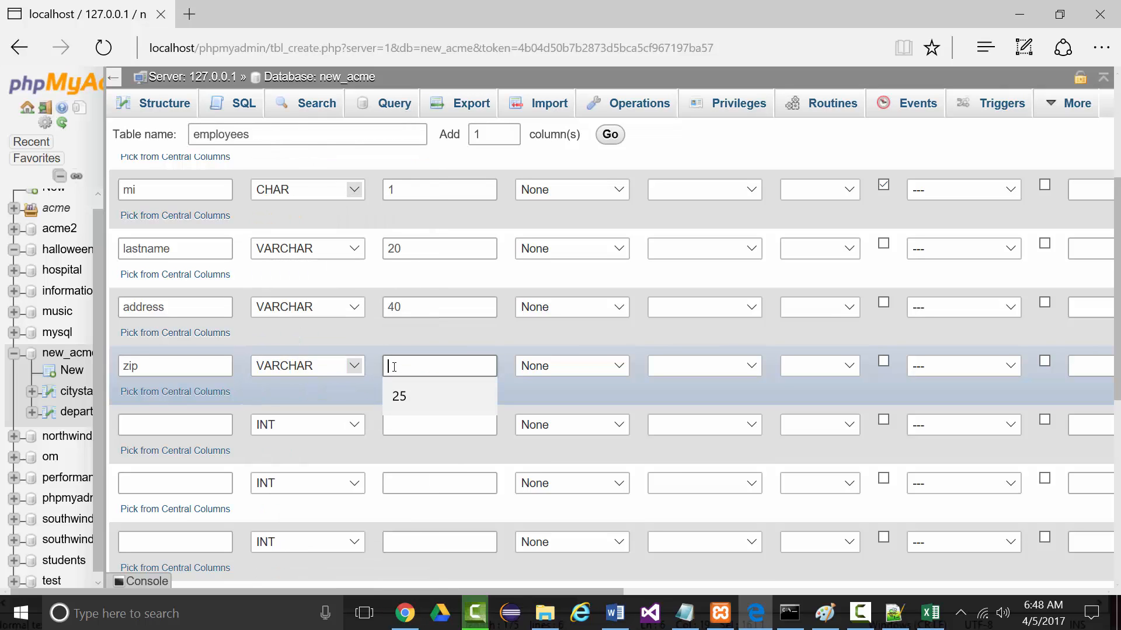
text(10)
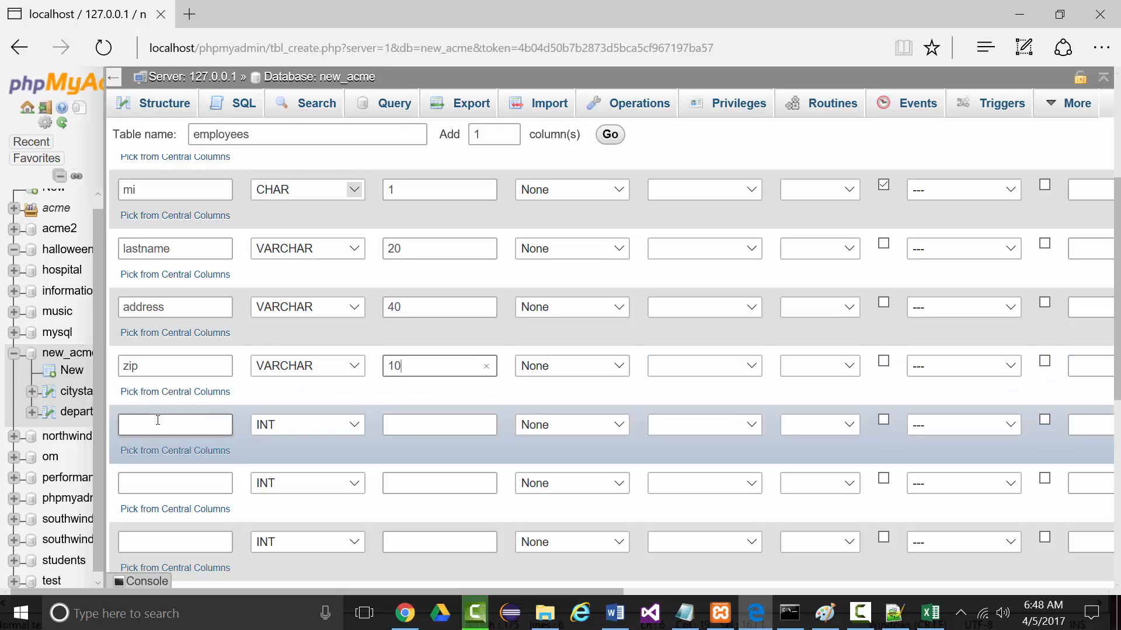
Step: Name the eighth employees column deptnumber
click(164, 422)
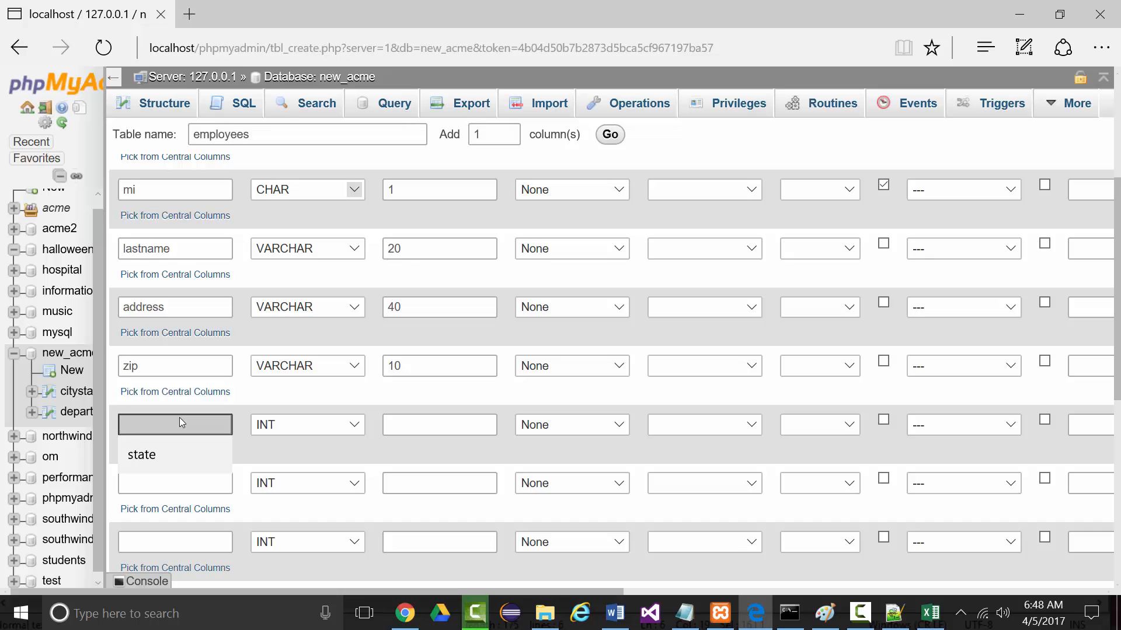
text(dept)
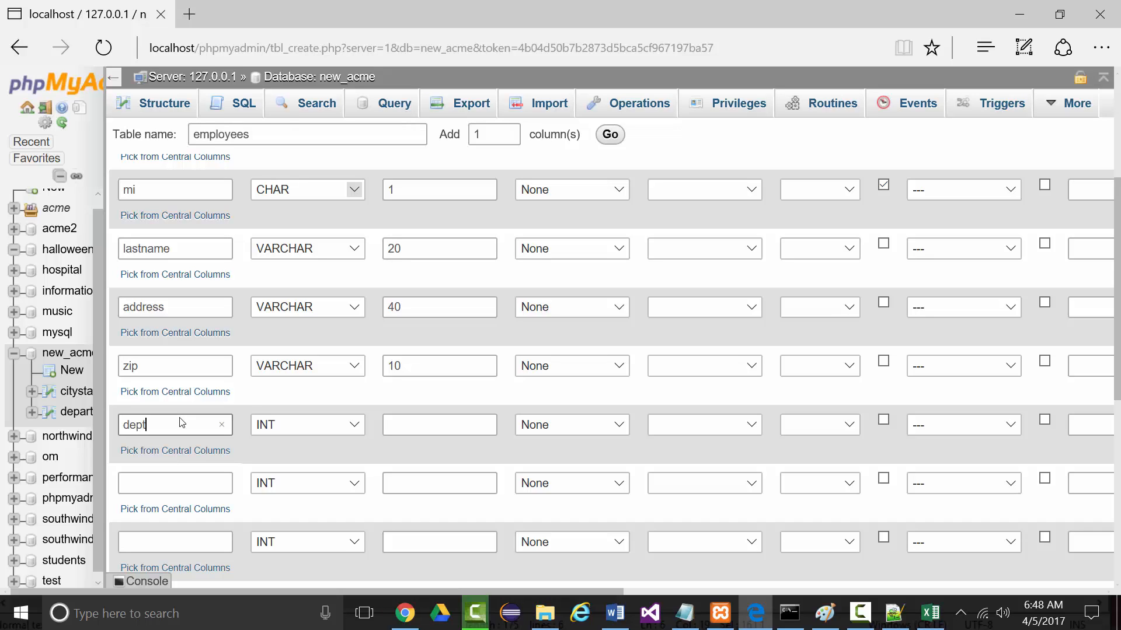
text(number)
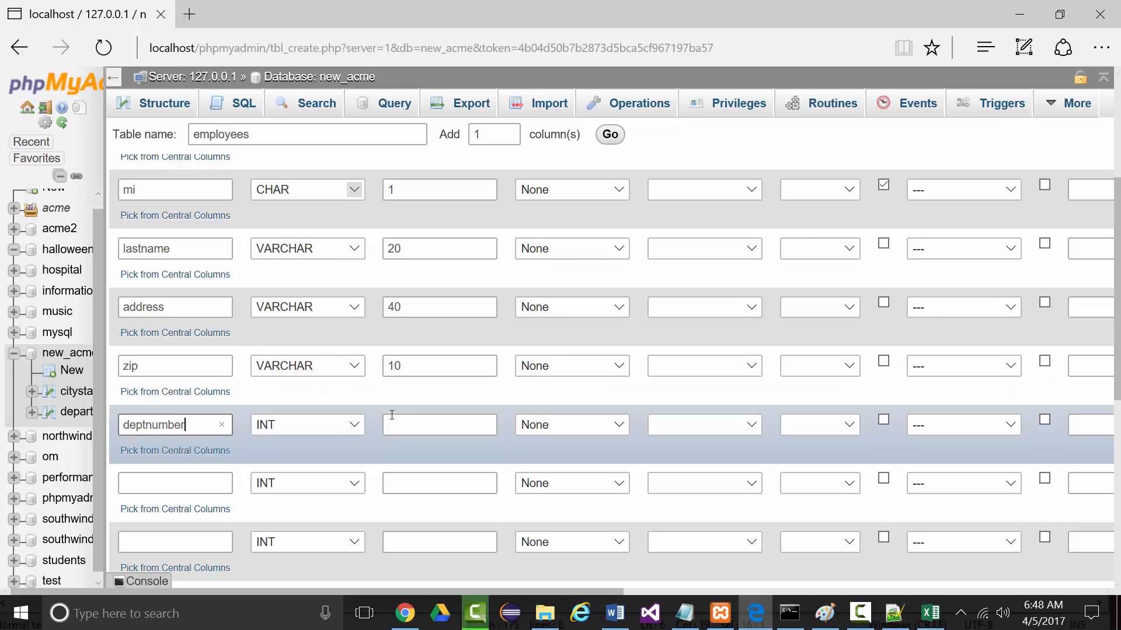
Step: Dismiss the production results and clear the Intro-to-PHPMyAdmin-Part03 recording from the Camtasia Studio timeline and Clip Bin
click(695, 446)
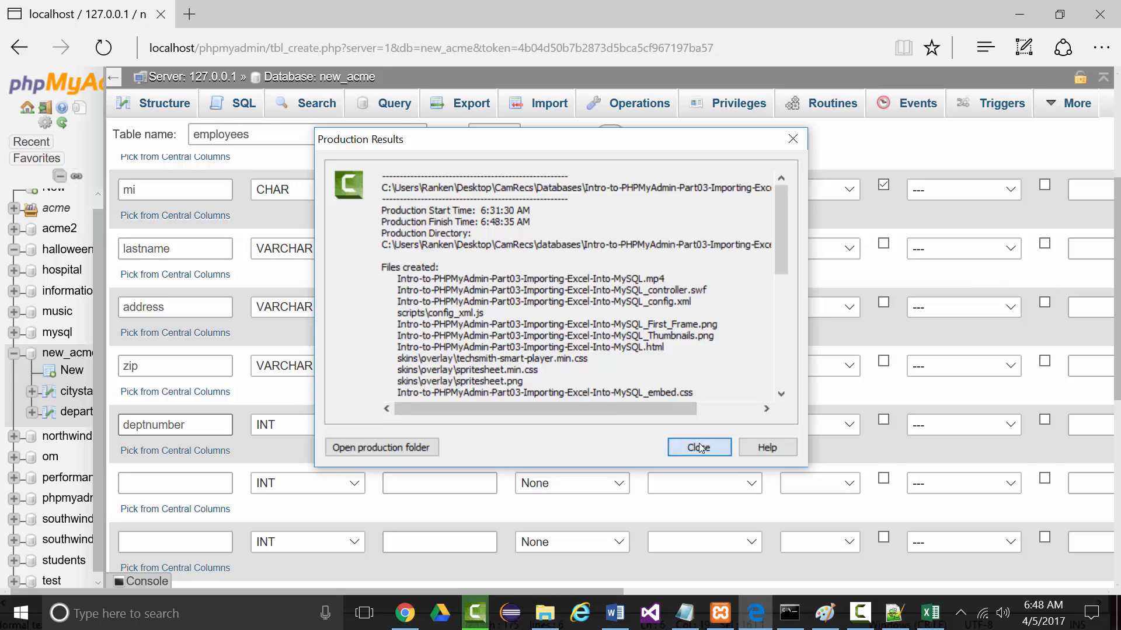
right_click(554, 564)
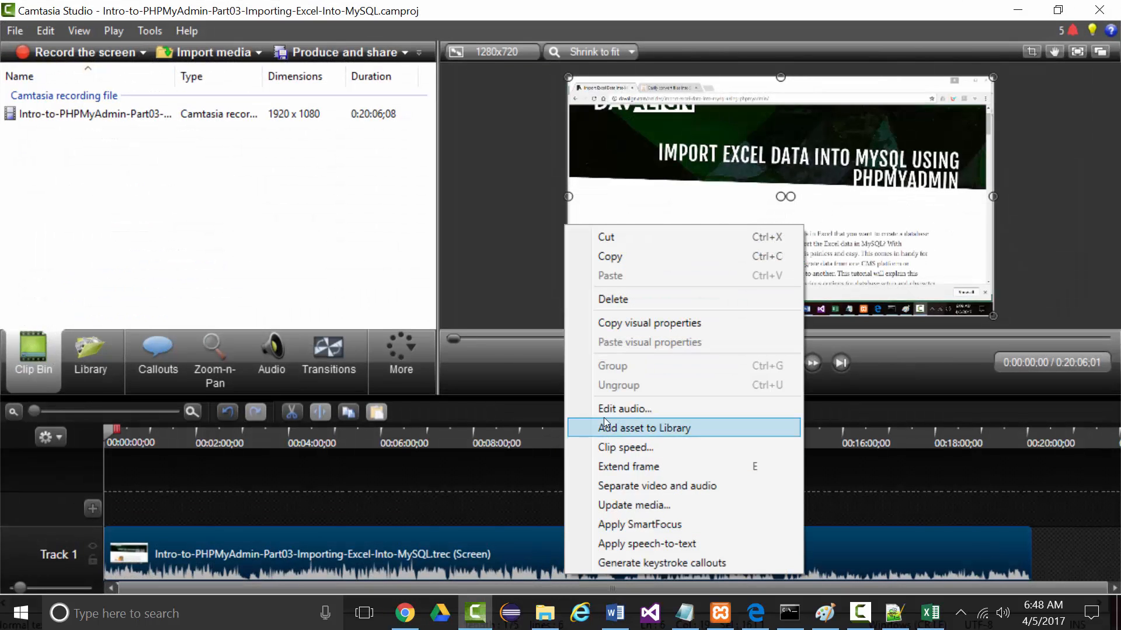
click(613, 300)
right_click(151, 115)
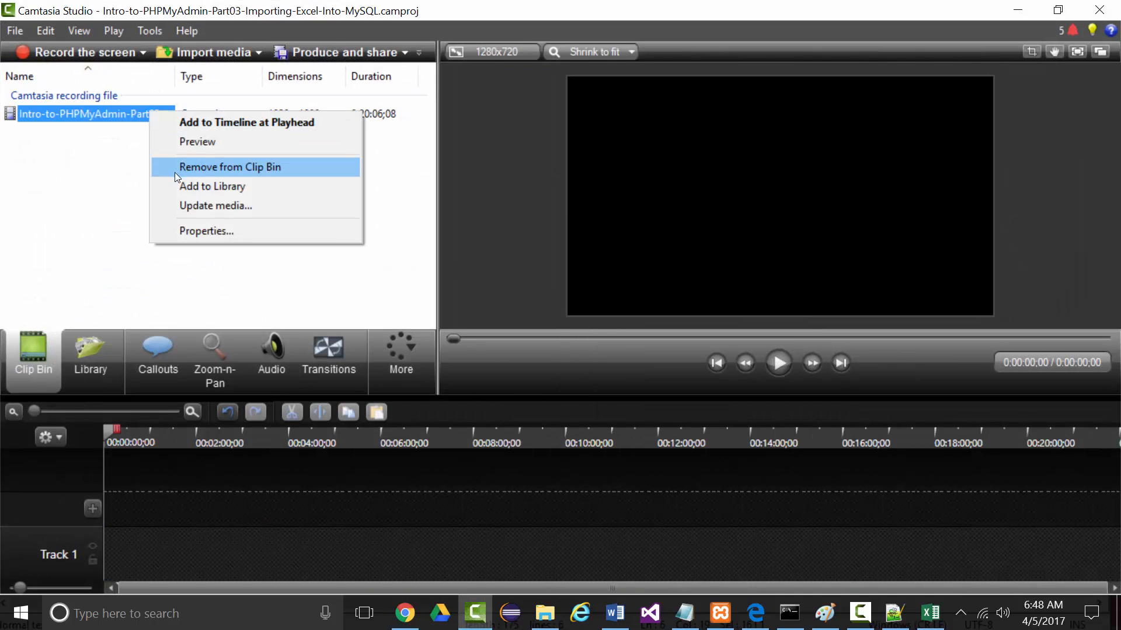
click(184, 166)
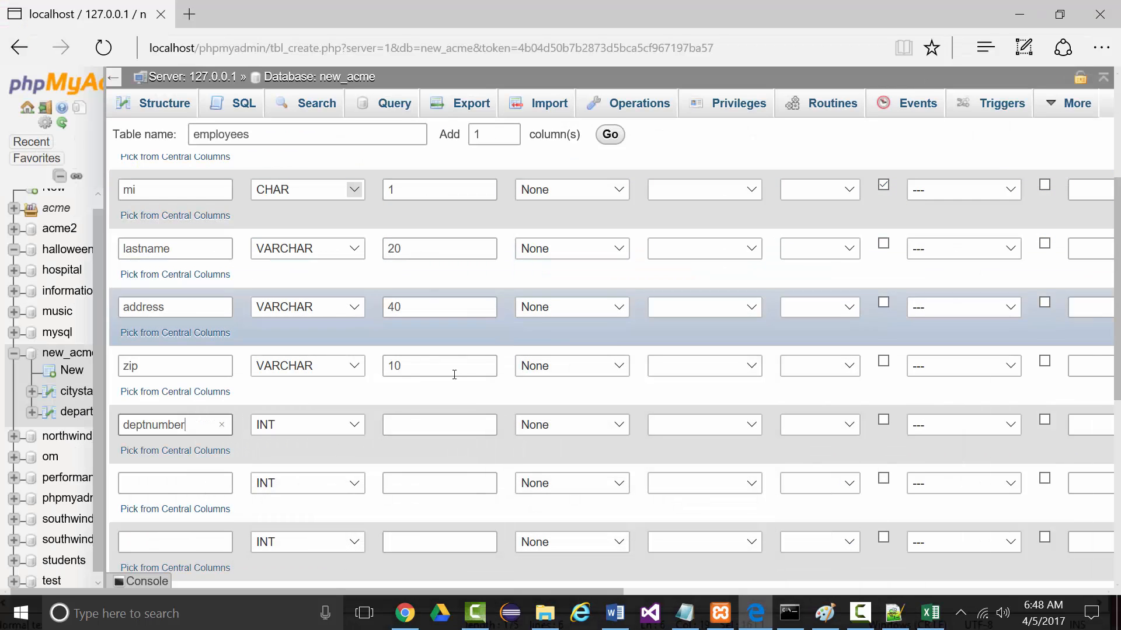
Step: Back in phpMyAdmin, set the deptnumber column's length to 11 and save the employees table
click(407, 426)
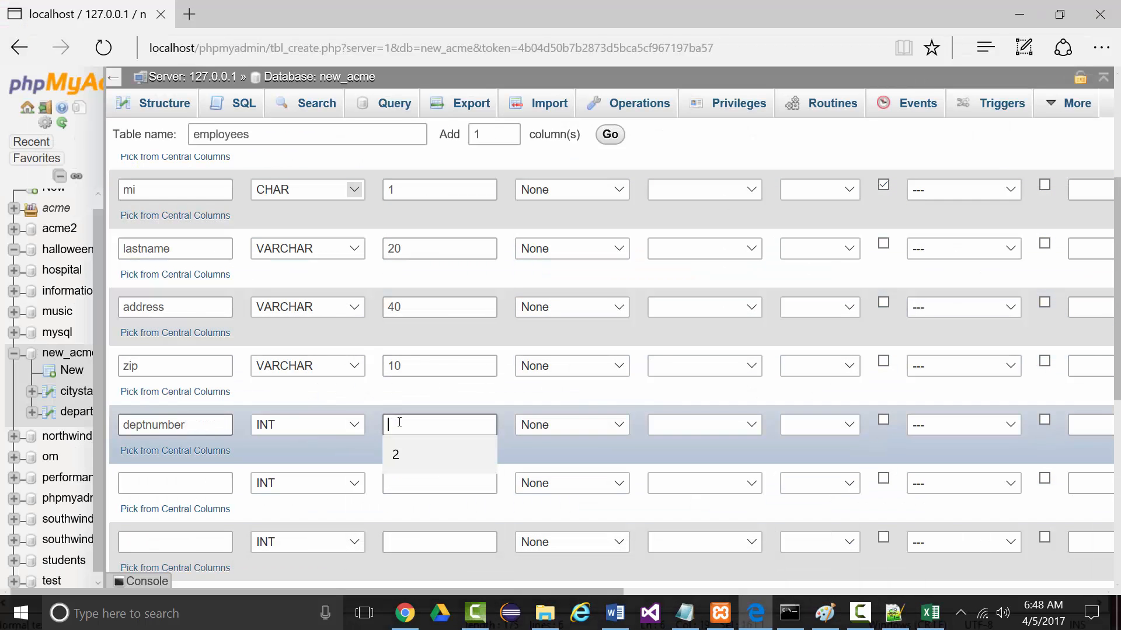
text(11)
scroll(1081, 487, down, 3)
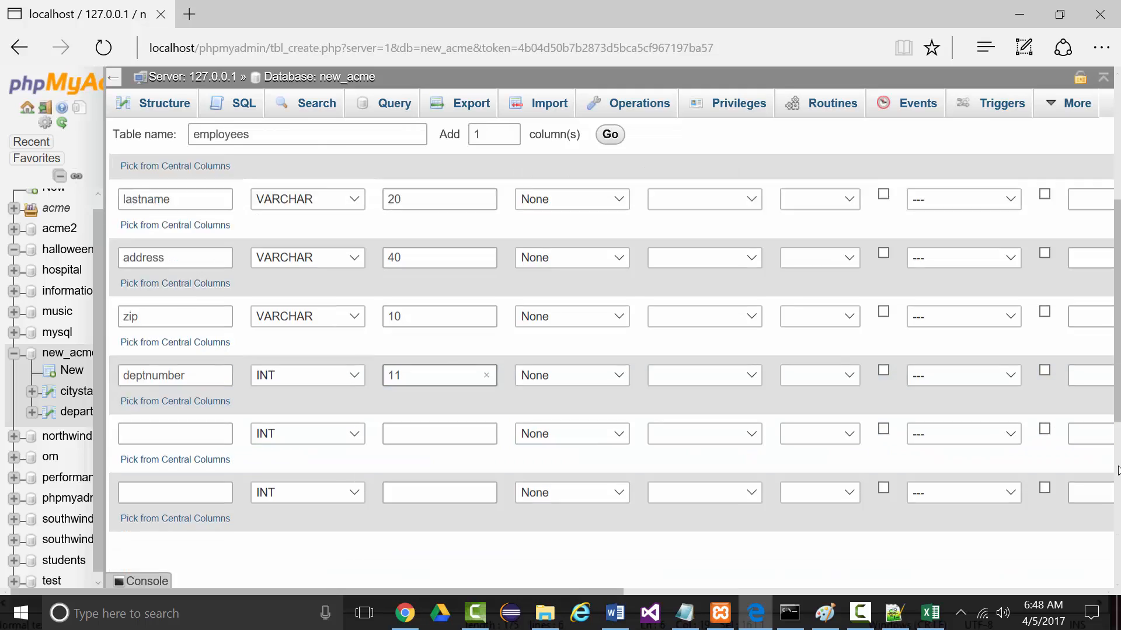
scroll(1081, 487, down, 4)
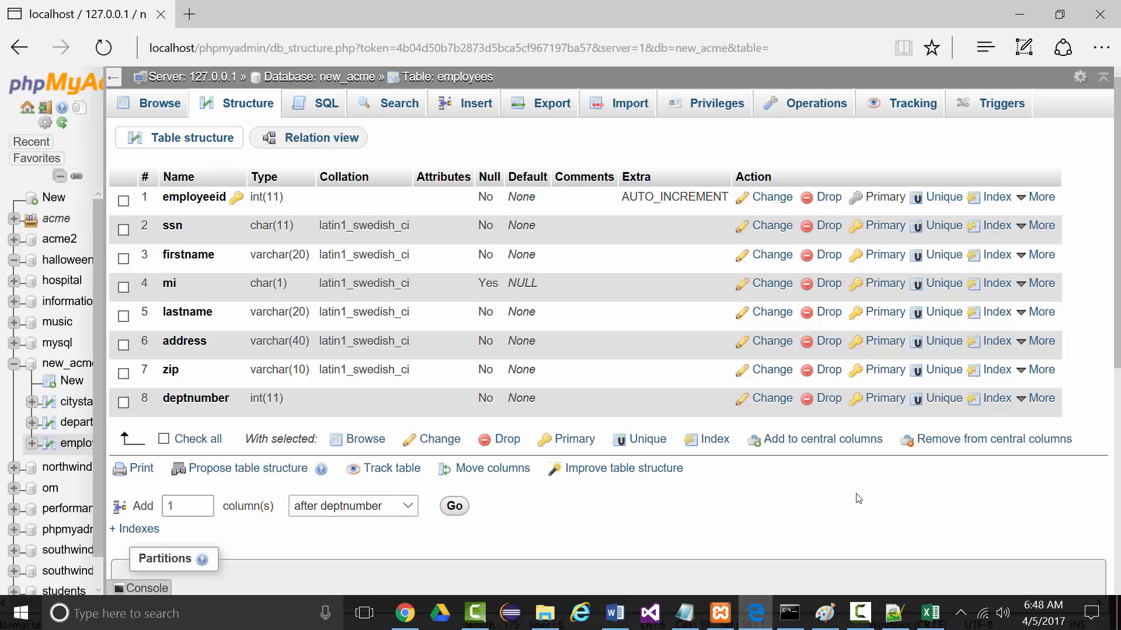
click(860, 613)
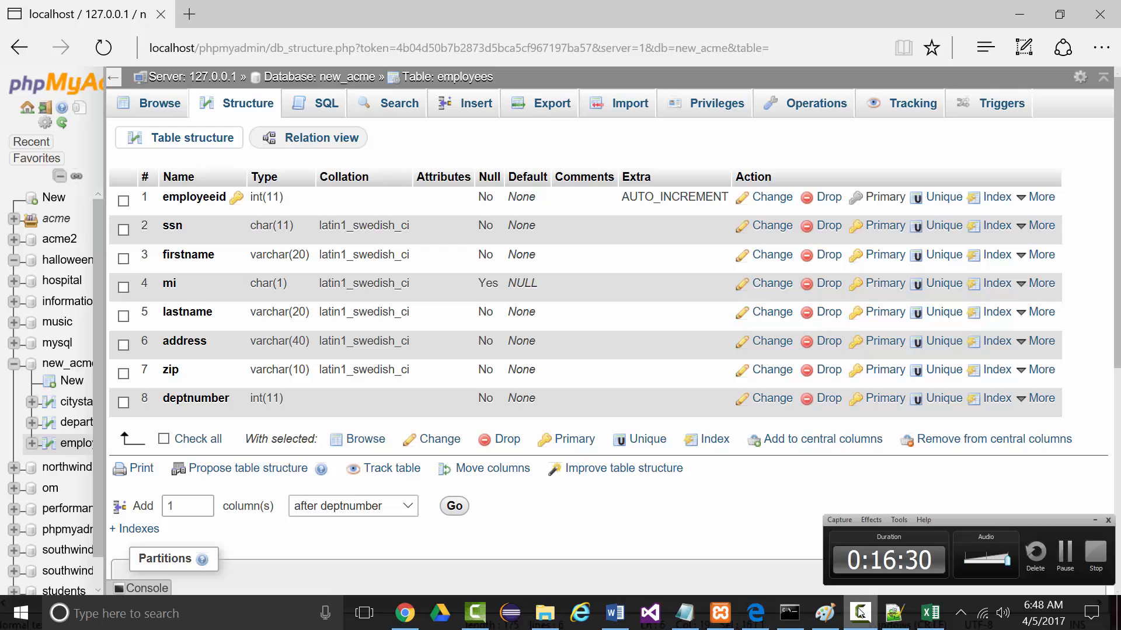
click(1095, 521)
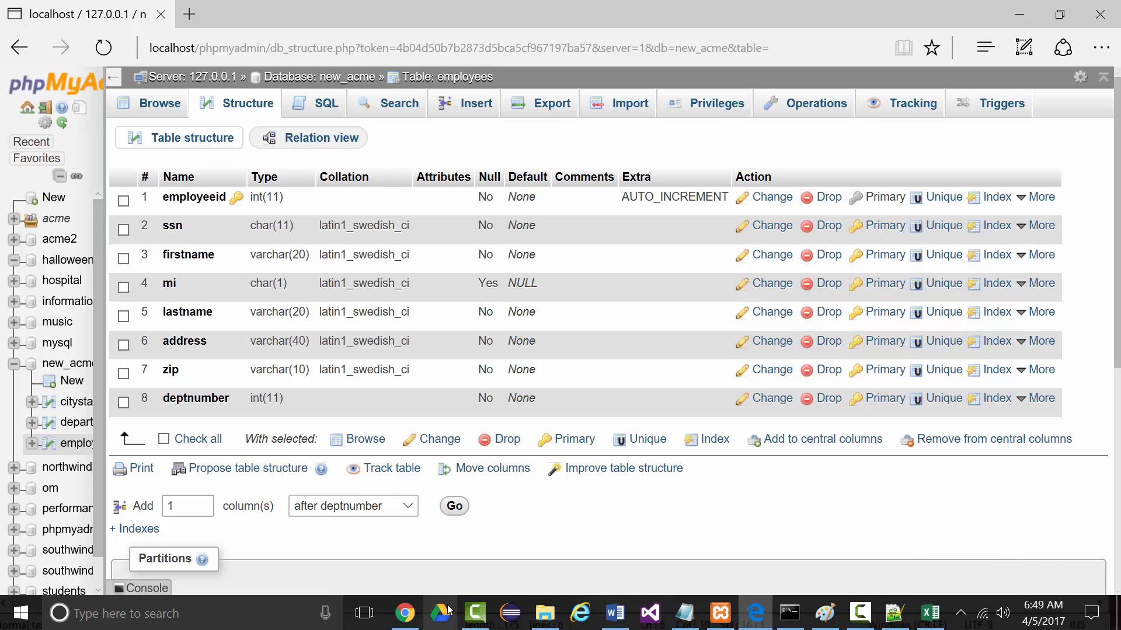
Step: Switch to the DavAlign article in Chrome and read steps 6 to 11 on creating tables, importing the CSV files and checking the data
click(405, 612)
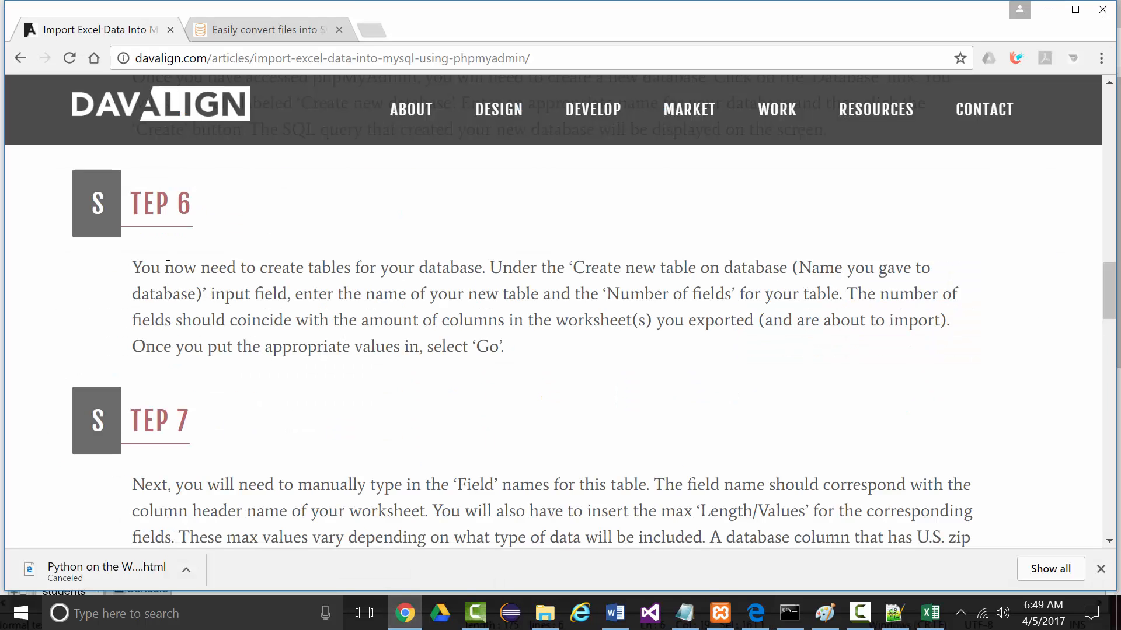
drag(132, 269, 695, 337)
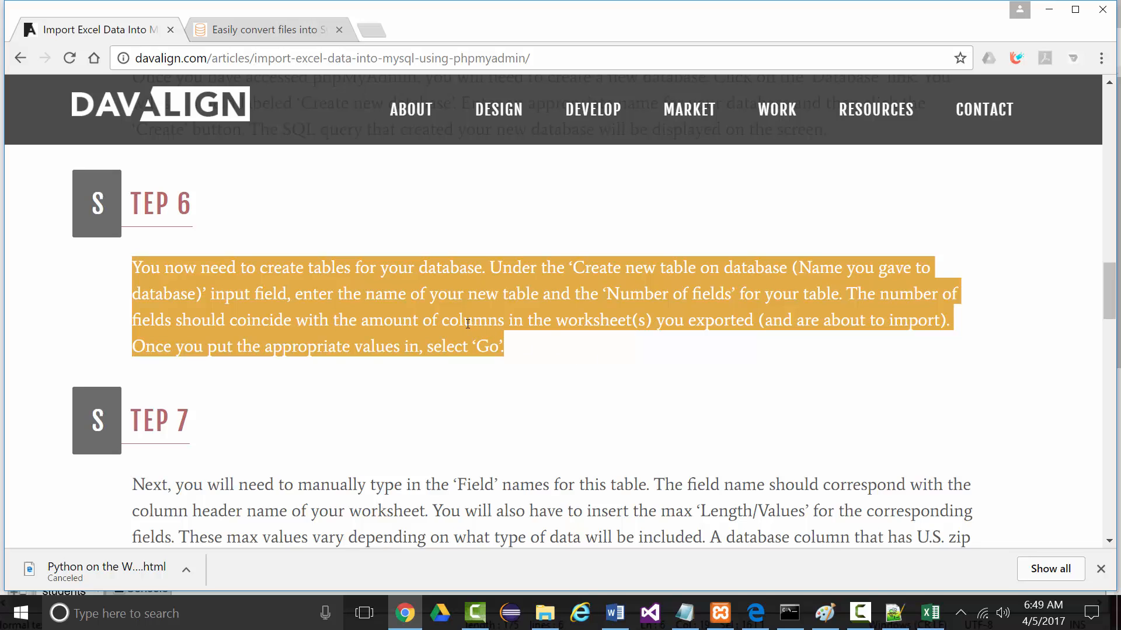
scroll(467, 323, down, 3)
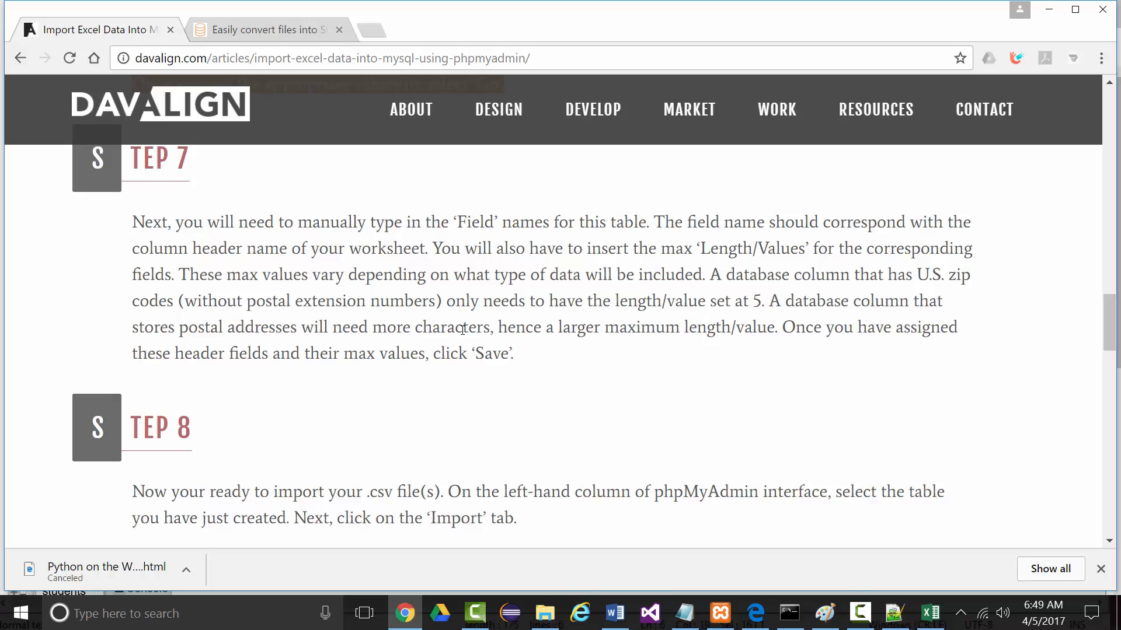
scroll(365, 326, down, 3)
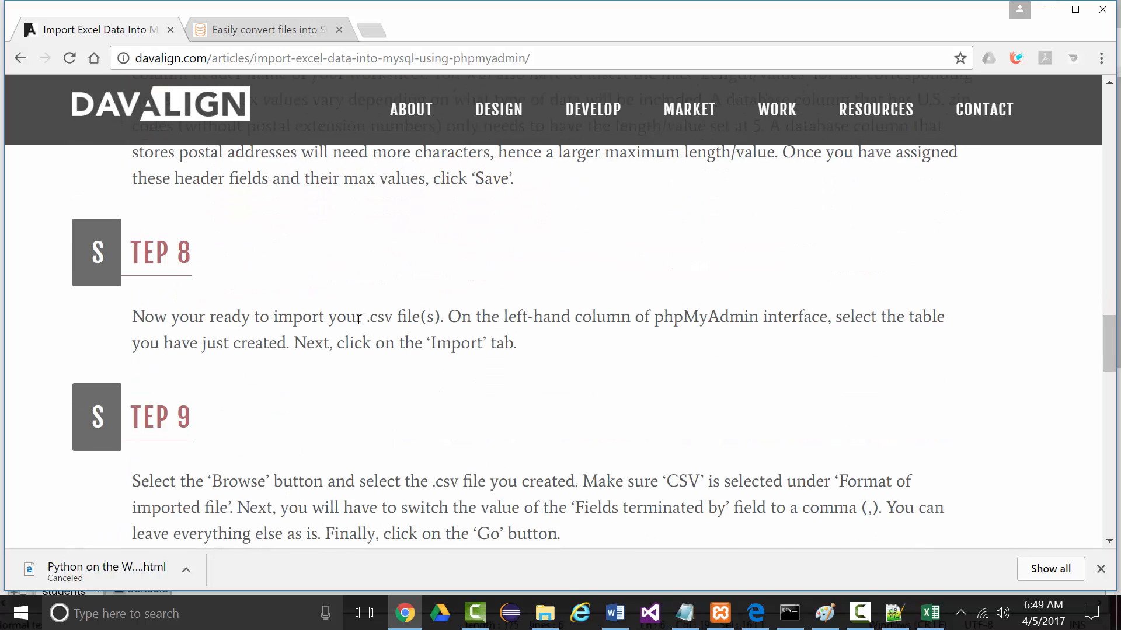
scroll(353, 321, down, 1)
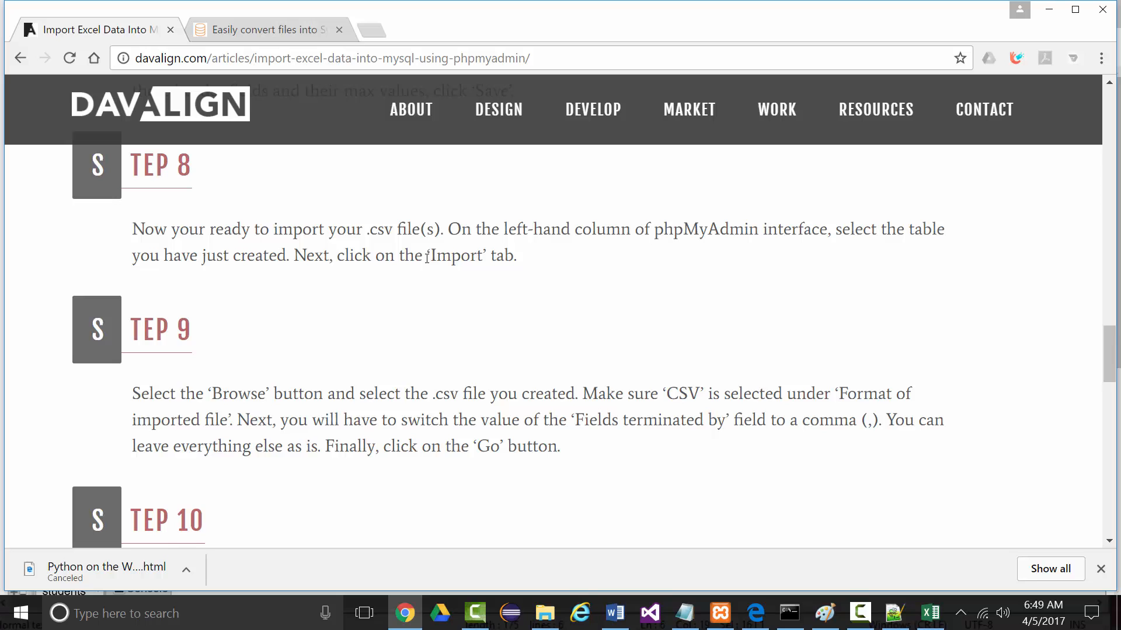
scroll(196, 298, down, 9)
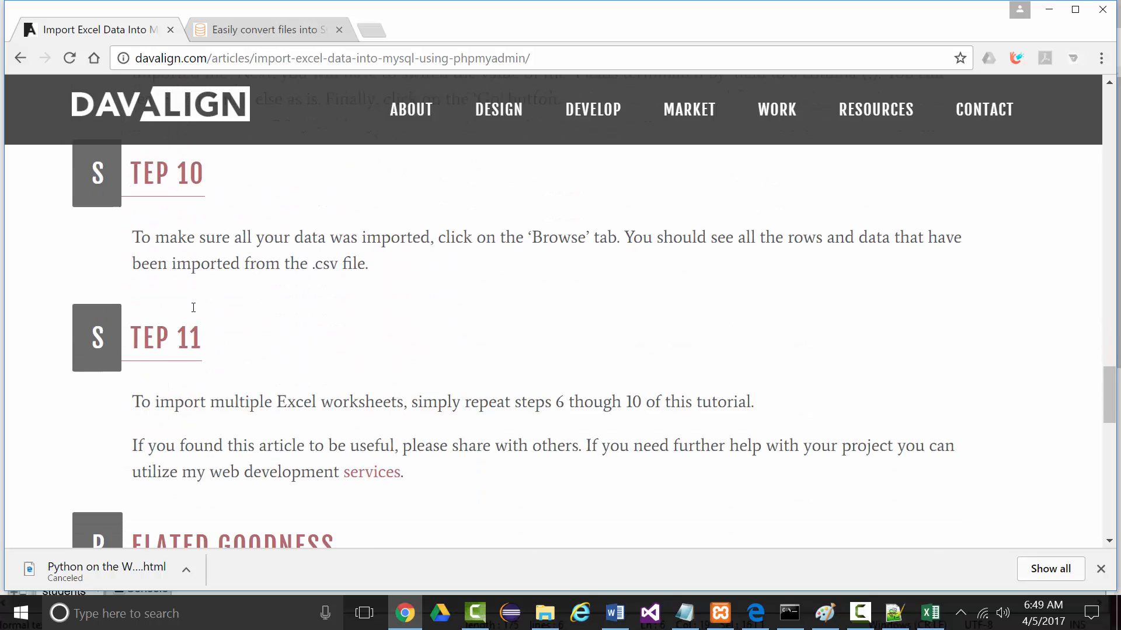
scroll(199, 315, up, 1)
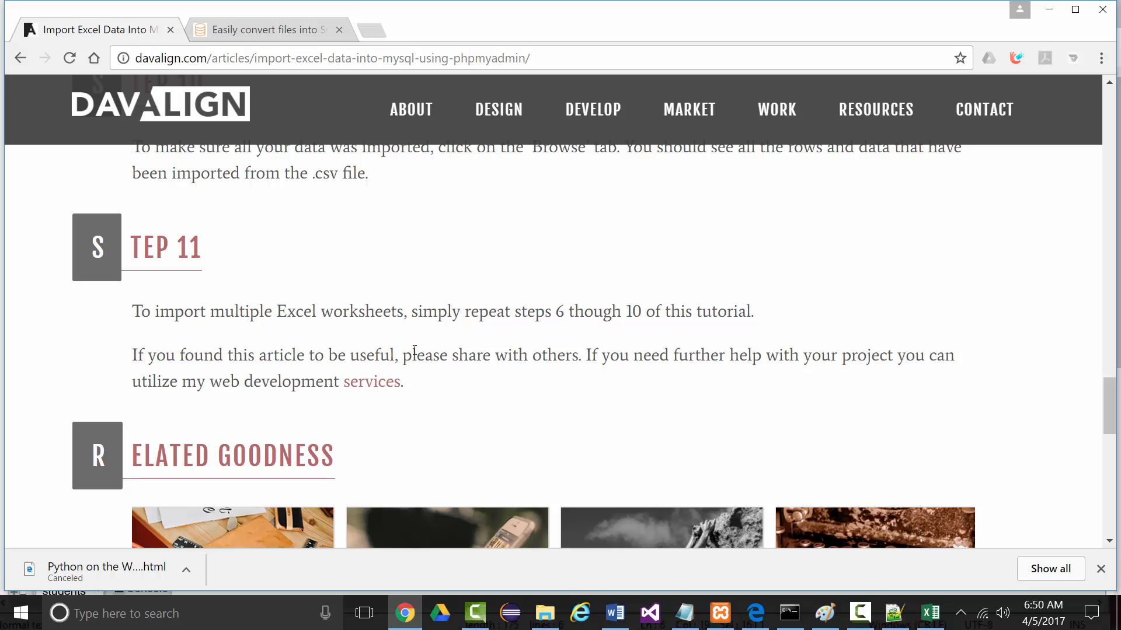
scroll(315, 352, up, 7)
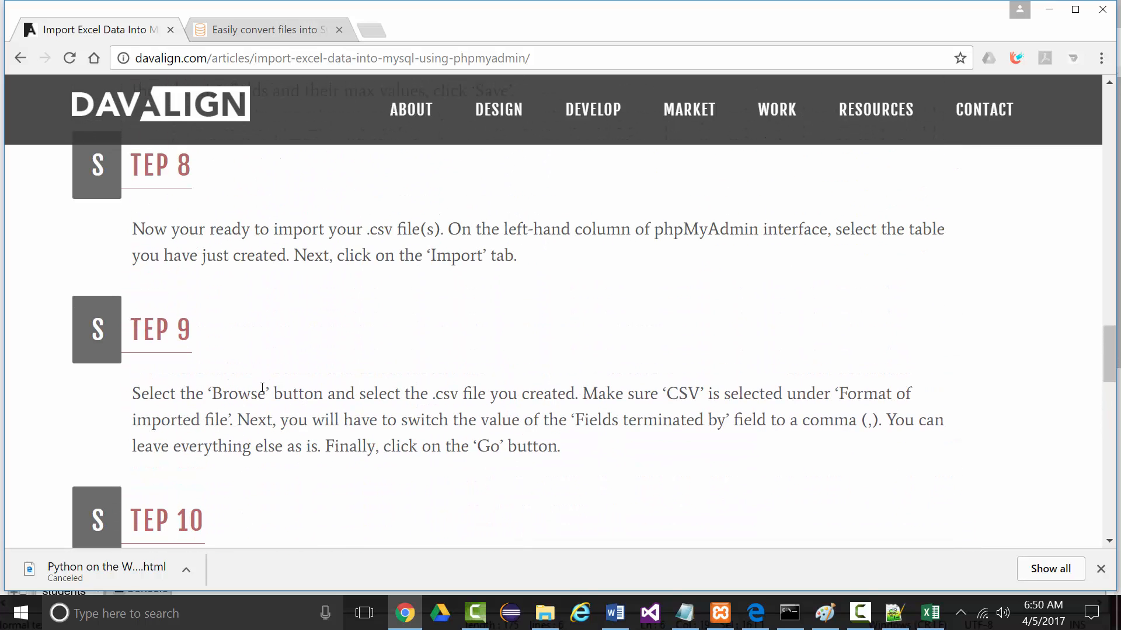
scroll(262, 388, down, 5)
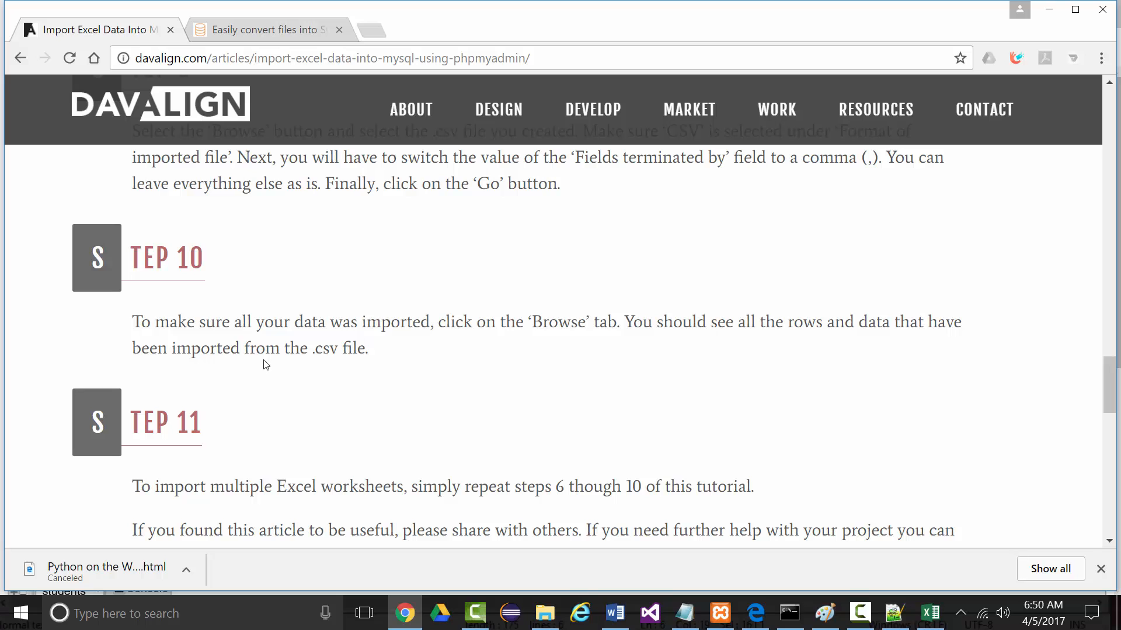
scroll(264, 362, up, 5)
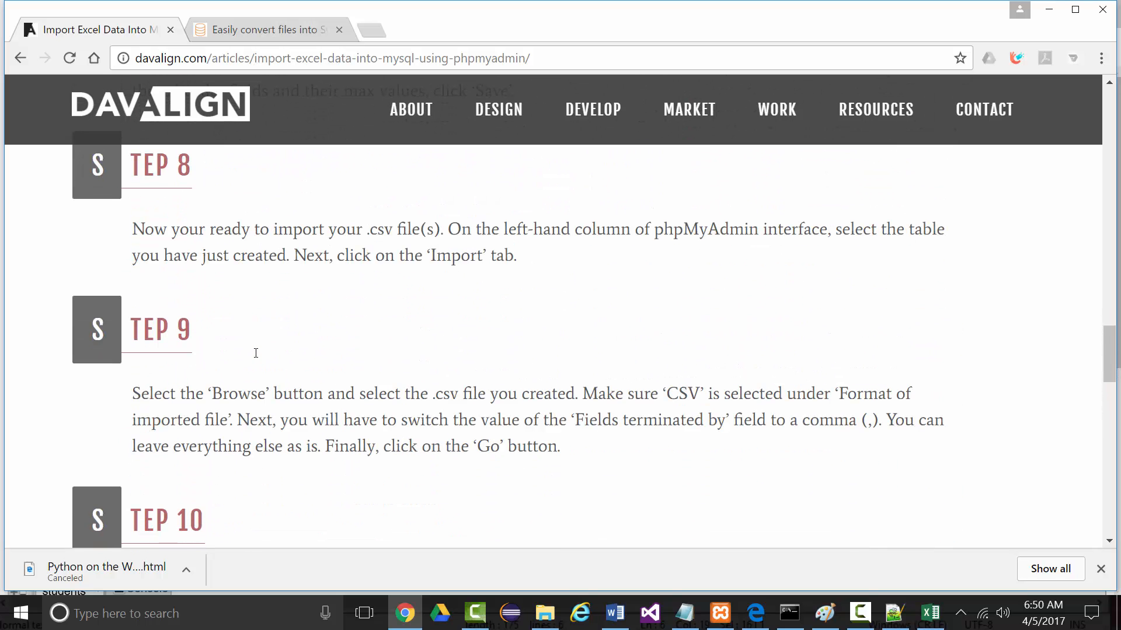
click(1106, 84)
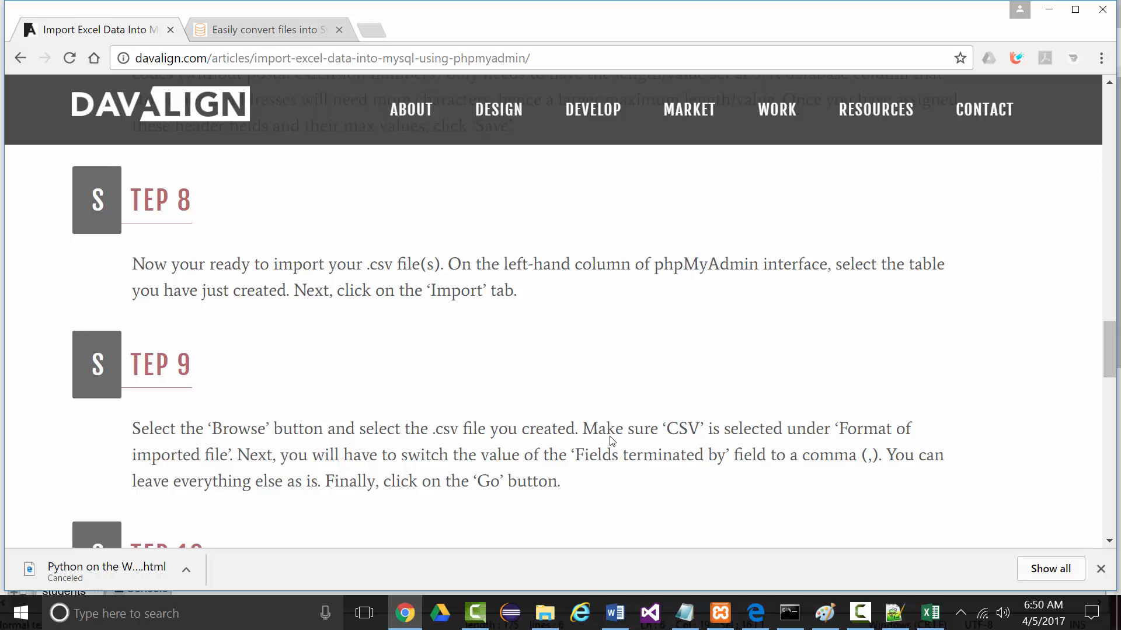
click(860, 611)
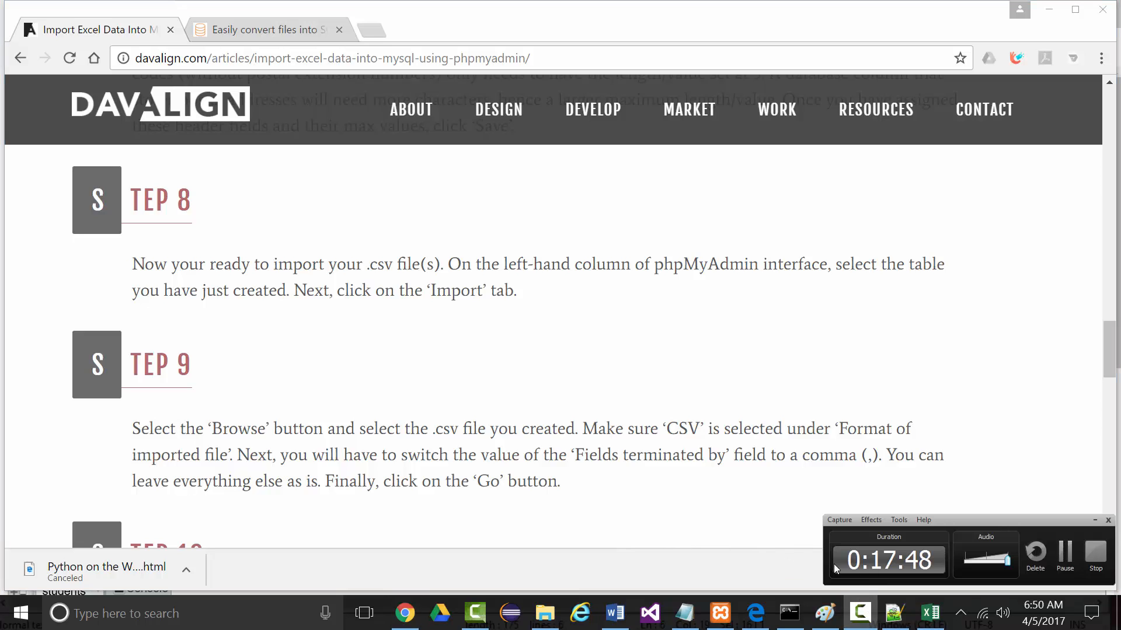